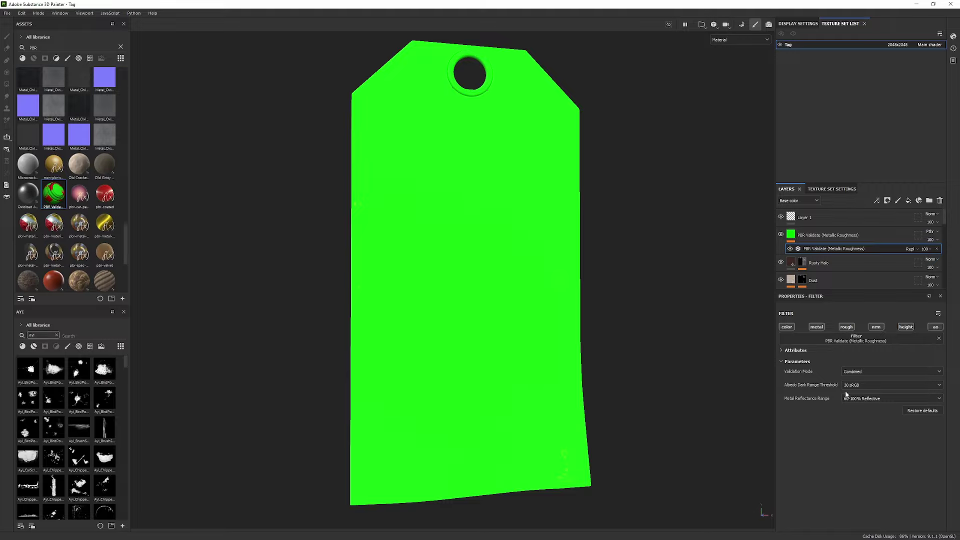
- Set the PBR Validate filter's Albedo Dark Range Threshold to 50 sRGB and inspect the validation colors on the tag
click(850, 385)
click(855, 395)
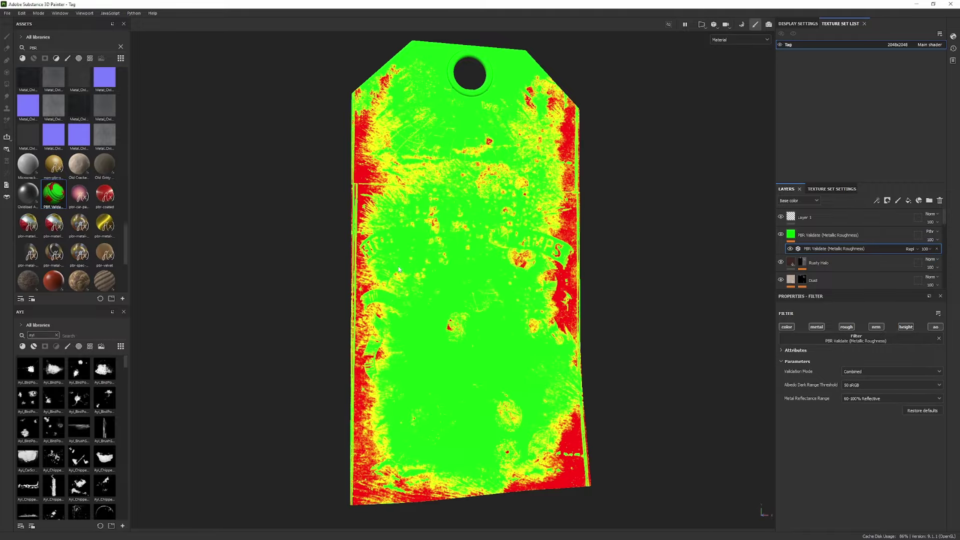
scroll(398, 269, up, 5)
scroll(562, 274, down, 5)
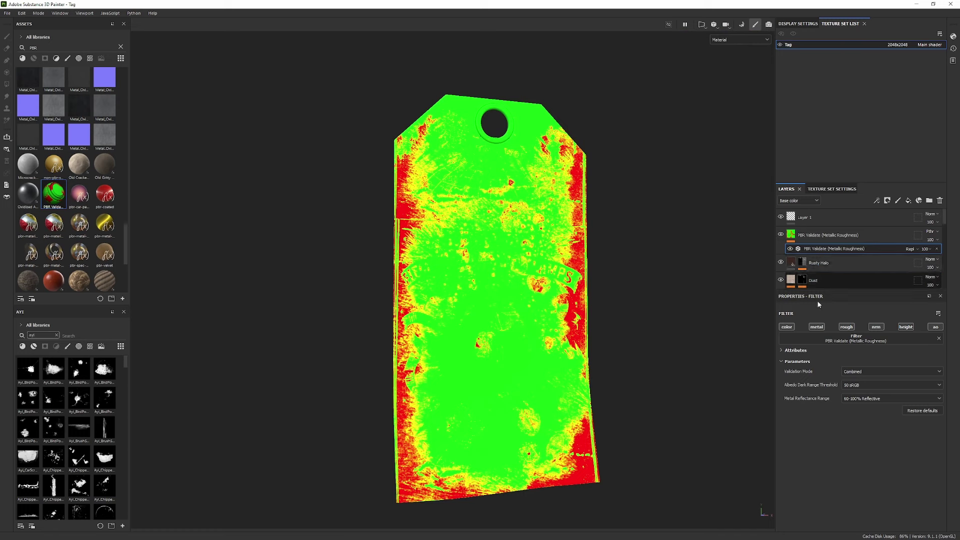
click(853, 385)
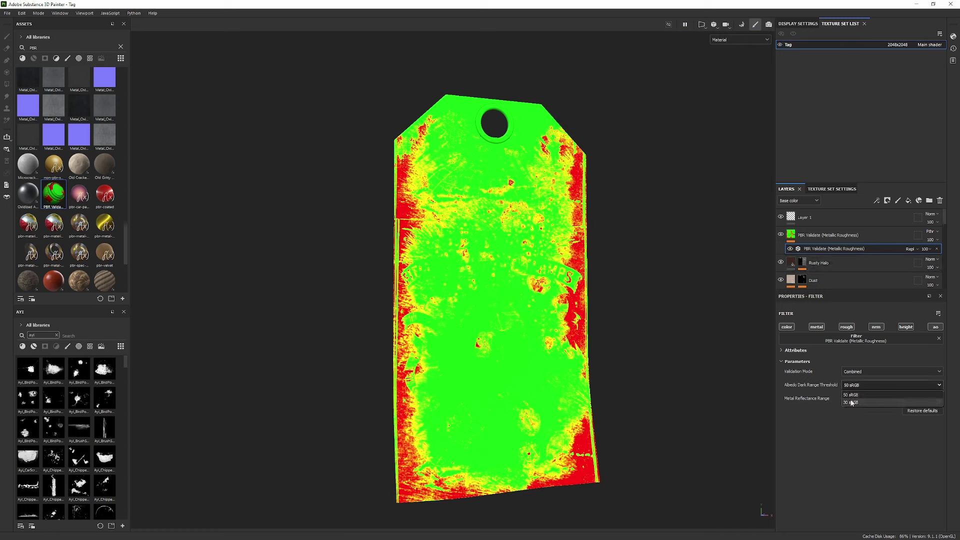
click(773, 393)
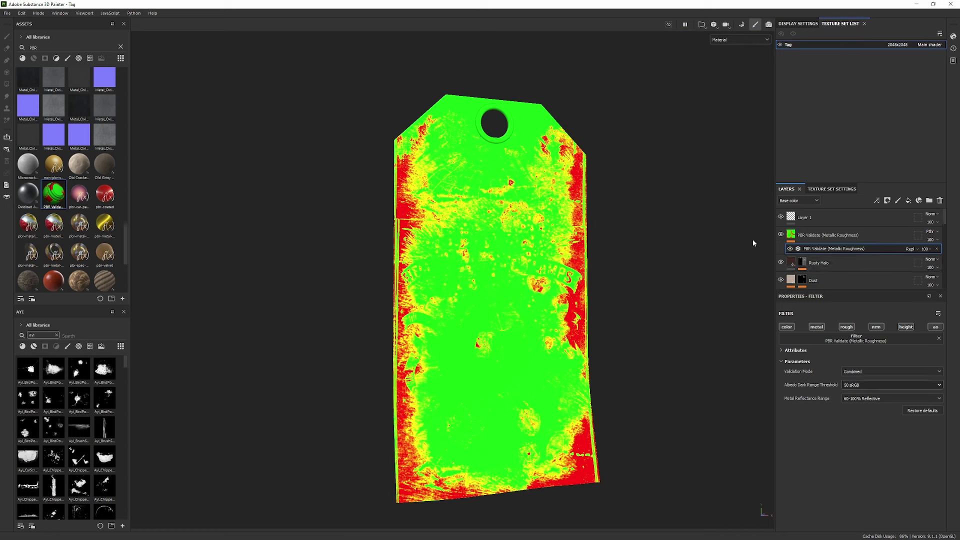
- Hide the PBR Validate (Metallic Roughness) layer and view the tag's textured material
click(781, 234)
mouse_move(759, 228)
alt+middle_down()
mouse_move(747, 235)
mouse_move(745, 220)
alt+middle_up()
alt+middle_drag(639, 212, 565, 197)
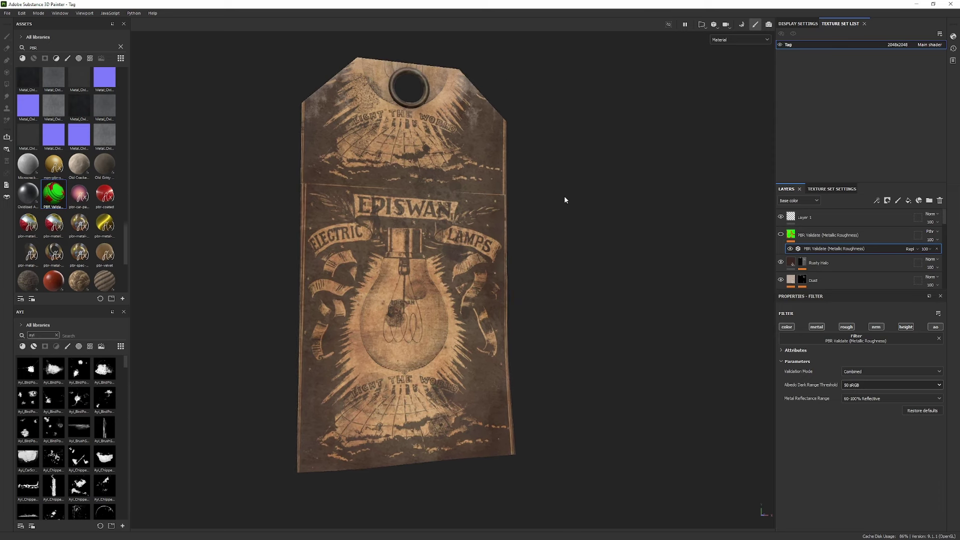
mouse_move(565, 198)
alt+mouse_down()
mouse_move(597, 207)
mouse_move(571, 216)
alt+mouse_up()
alt+right_drag(571, 216, 593, 237)
alt+drag(593, 235, 532, 236)
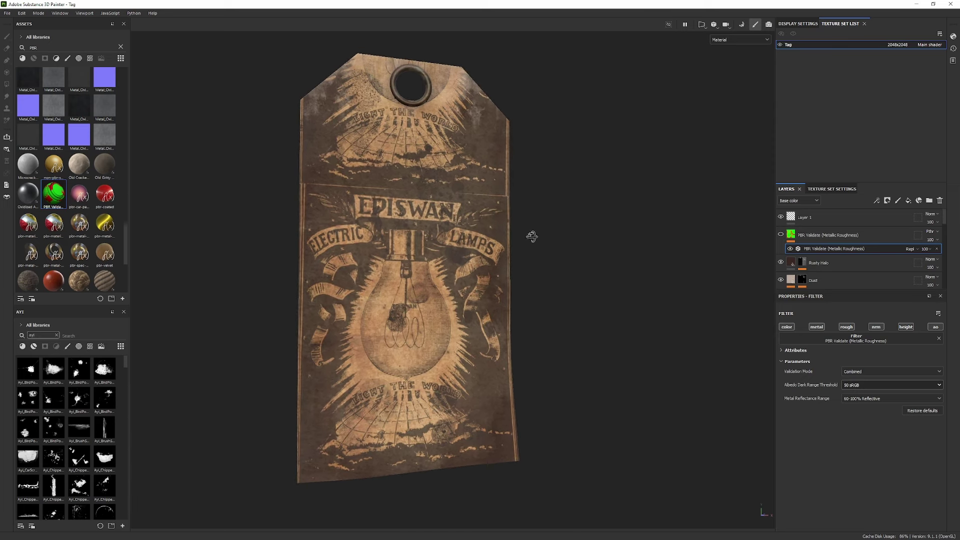
- Cycle the viewport through texture channels and mesh maps, and examine the tag with only its base color shown
key(c)
key(b)
key(b)
key(b)
key(b)
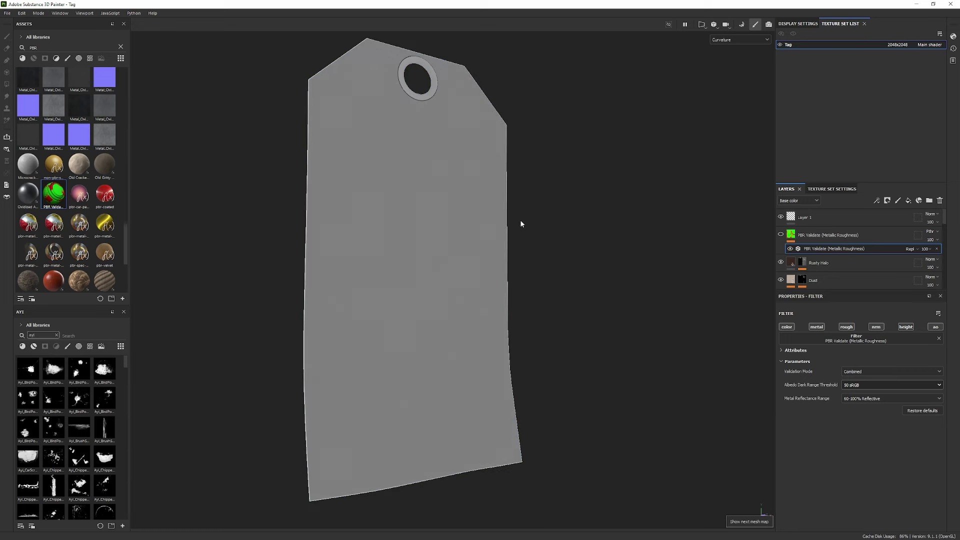
key(c)
key(c)
key(c)
alt+drag(521, 225, 473, 265)
alt+right_drag(474, 275, 478, 303)
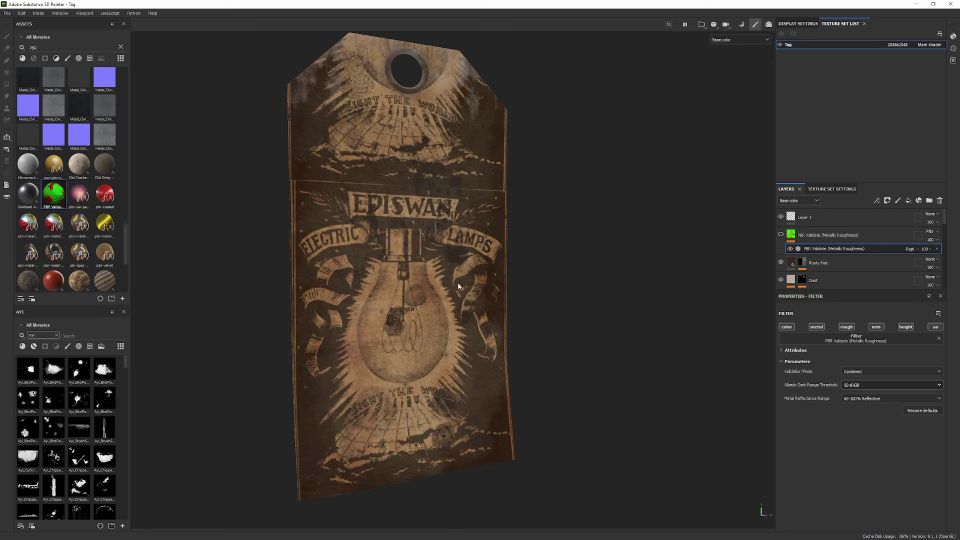
alt+drag(457, 282, 437, 291)
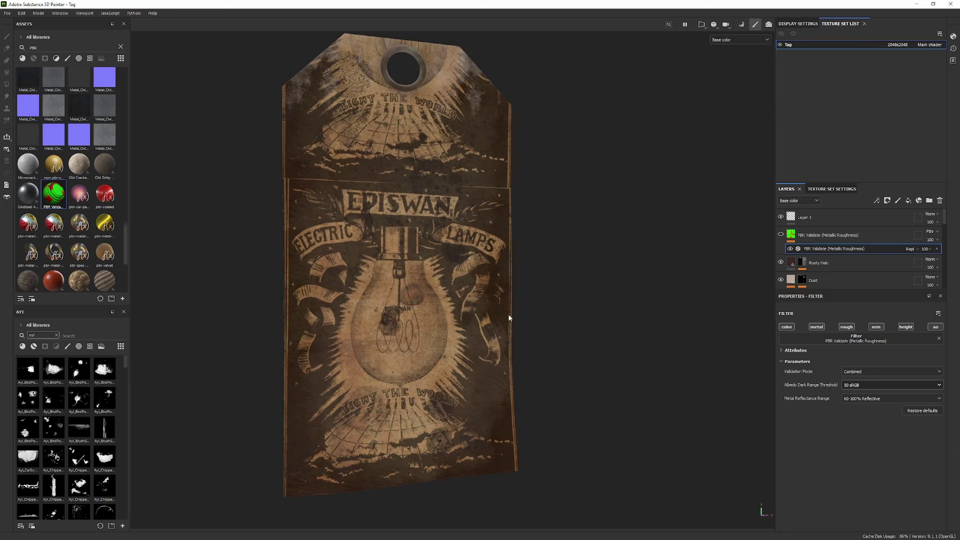
alt+drag(509, 318, 515, 284)
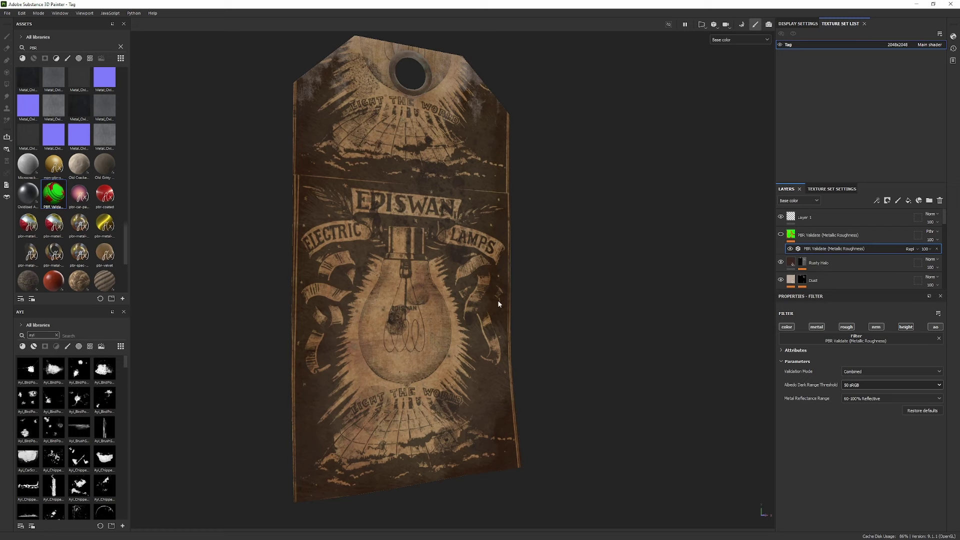
mouse_move(460, 289)
alt+mouse_down()
mouse_move(438, 295)
mouse_move(448, 288)
alt+mouse_up()
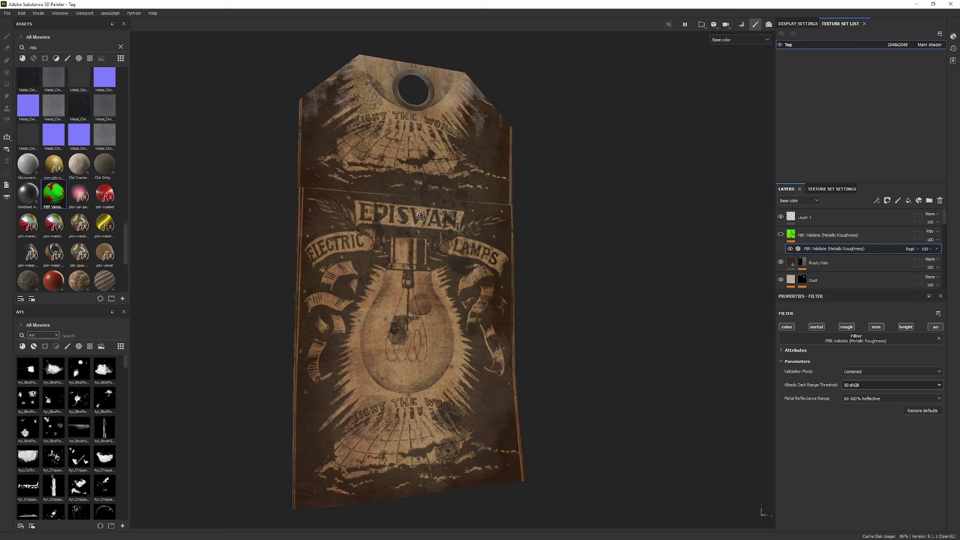
alt+drag(426, 222, 433, 224)
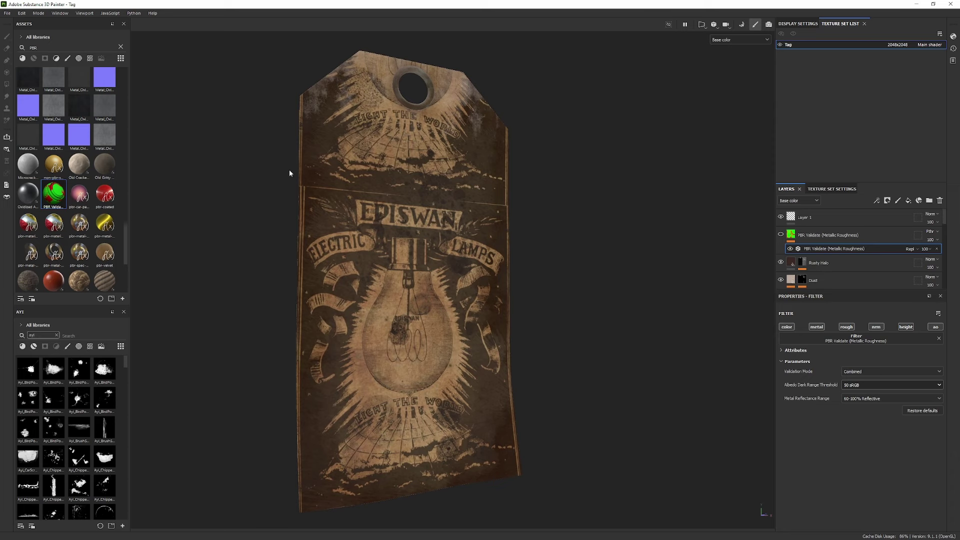
- Change the specular quality in the main shader's settings and turn off displacement and tessellation
click(930, 44)
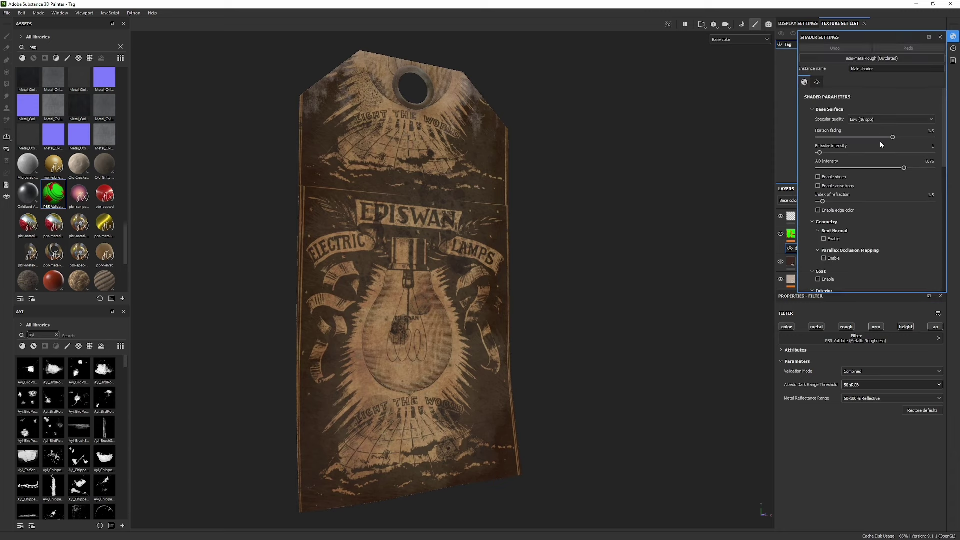
click(885, 120)
click(869, 144)
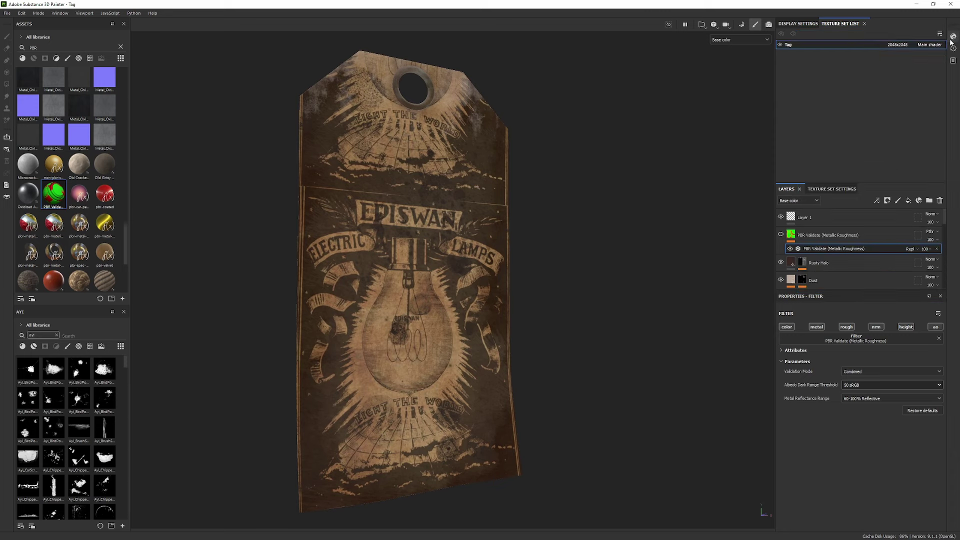
scroll(934, 195, down, 10)
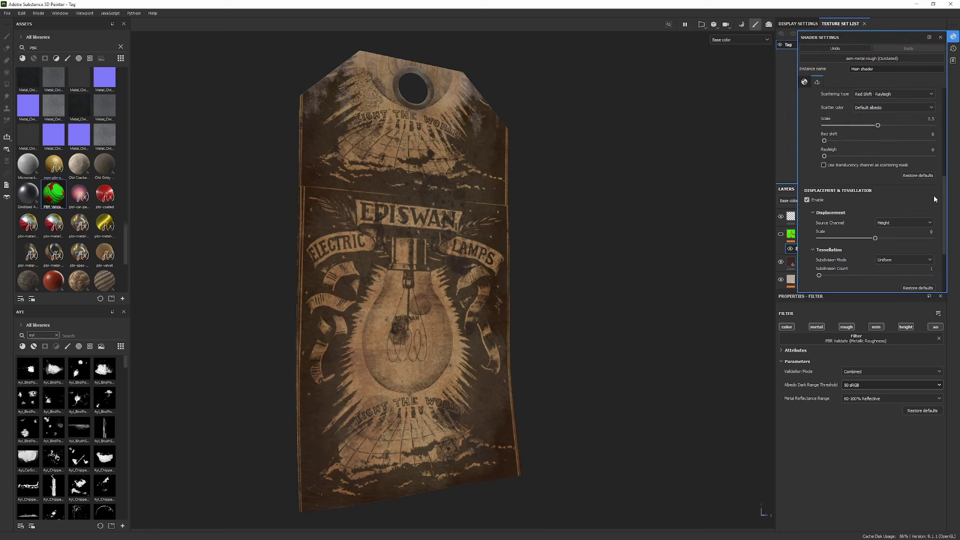
click(953, 49)
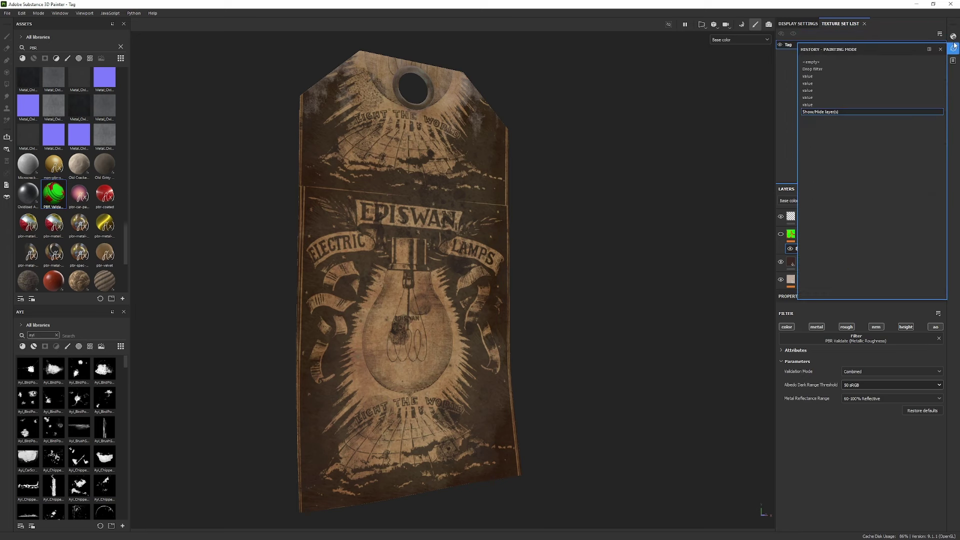
click(953, 37)
click(953, 49)
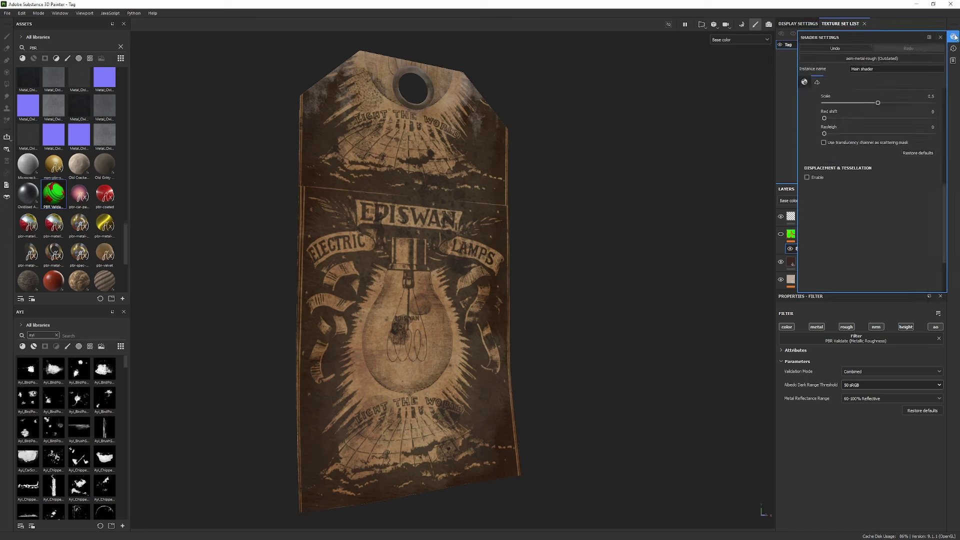
- Set the tone mapping function to ACES in the display settings
click(814, 189)
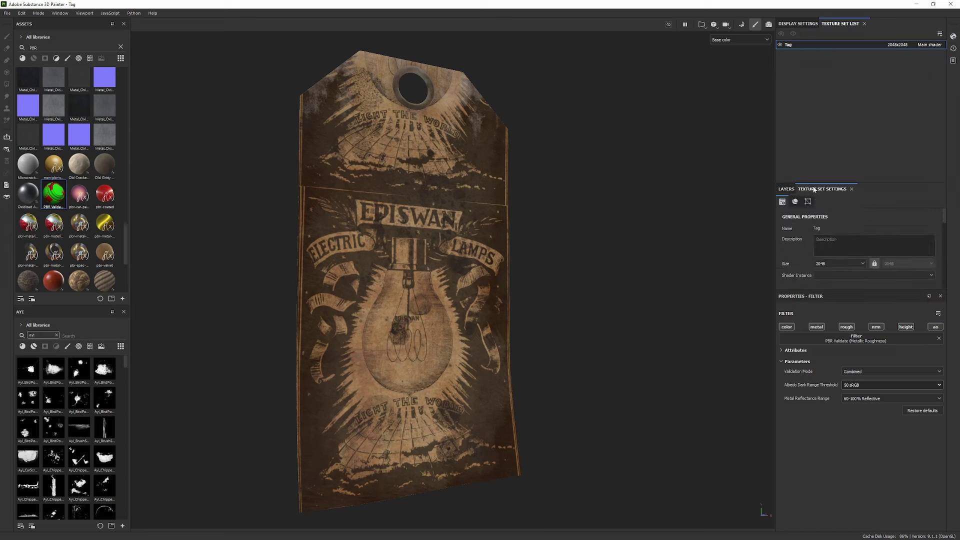
click(786, 189)
click(798, 23)
scroll(889, 123, down, 10)
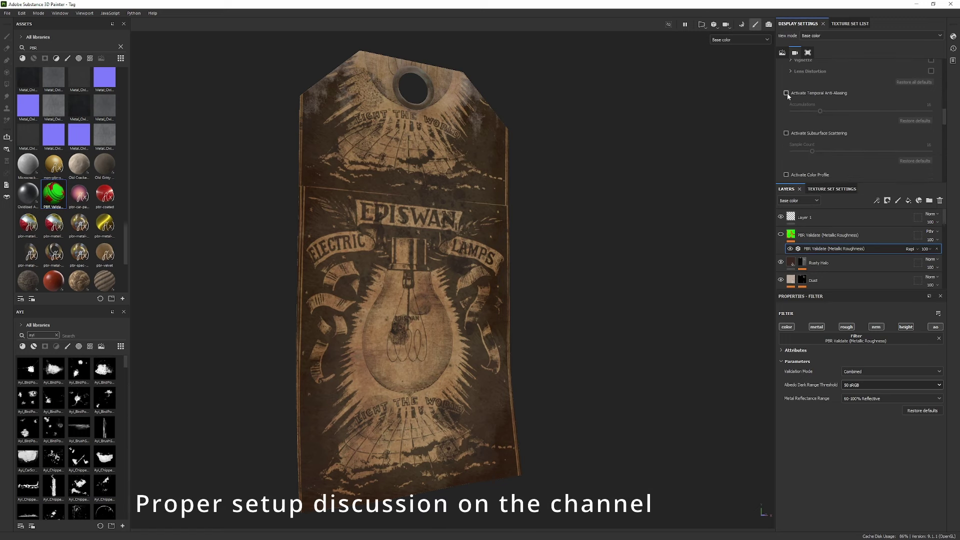
scroll(846, 142, down, 5)
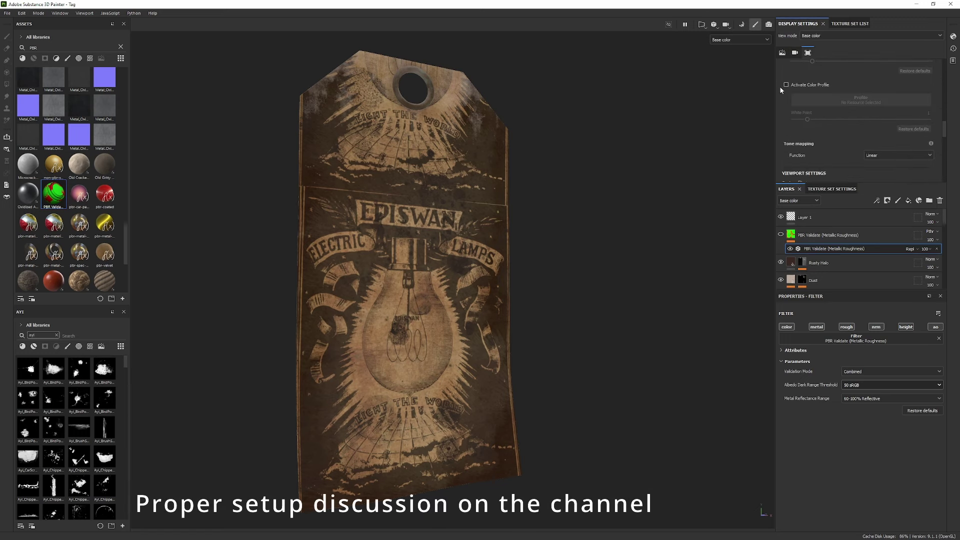
scroll(818, 136, down, 3)
click(882, 109)
click(882, 127)
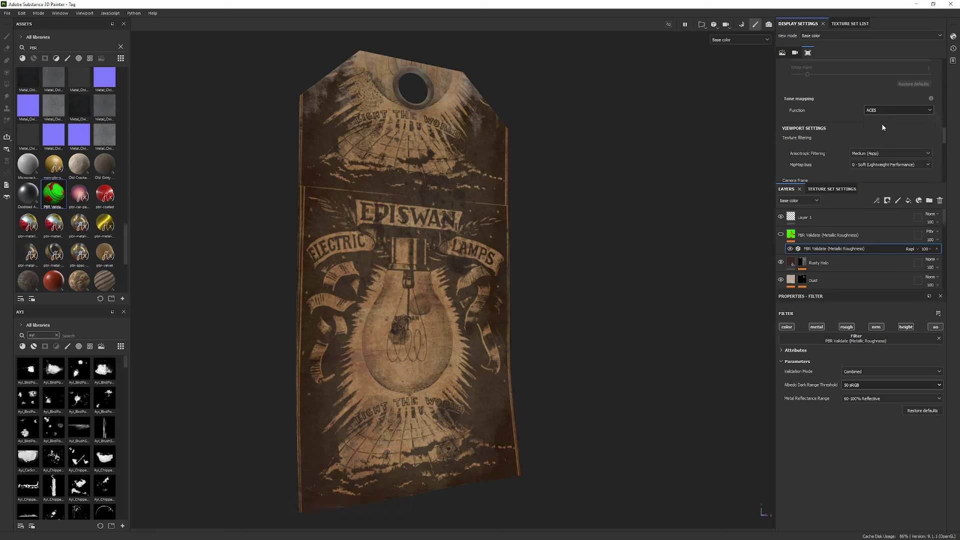
- Switch the viewport back to the full material and inspect the tag from several angles and lighting directions
key(m)
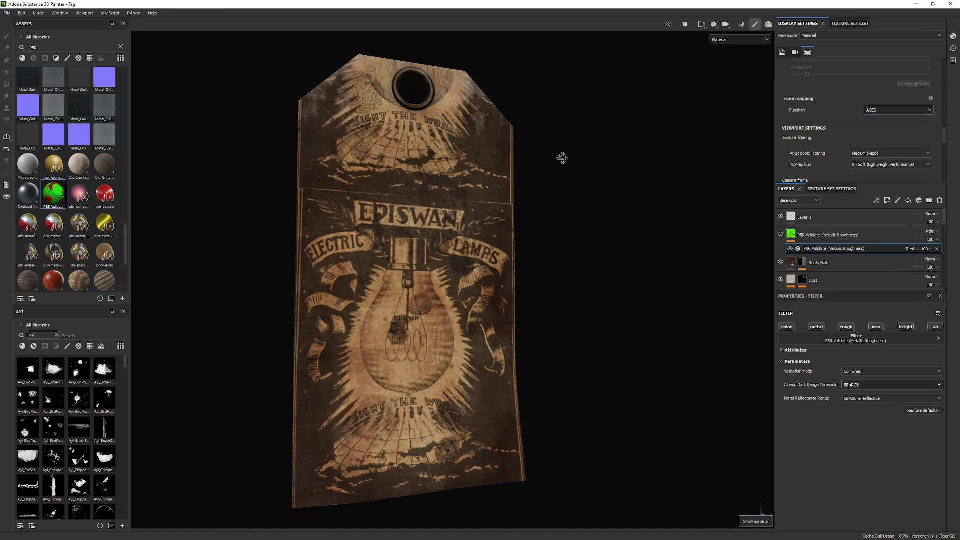
mouse_move(580, 160)
shift+right_down()
mouse_move(576, 142)
mouse_move(591, 145)
mouse_move(584, 143)
shift+right_up()
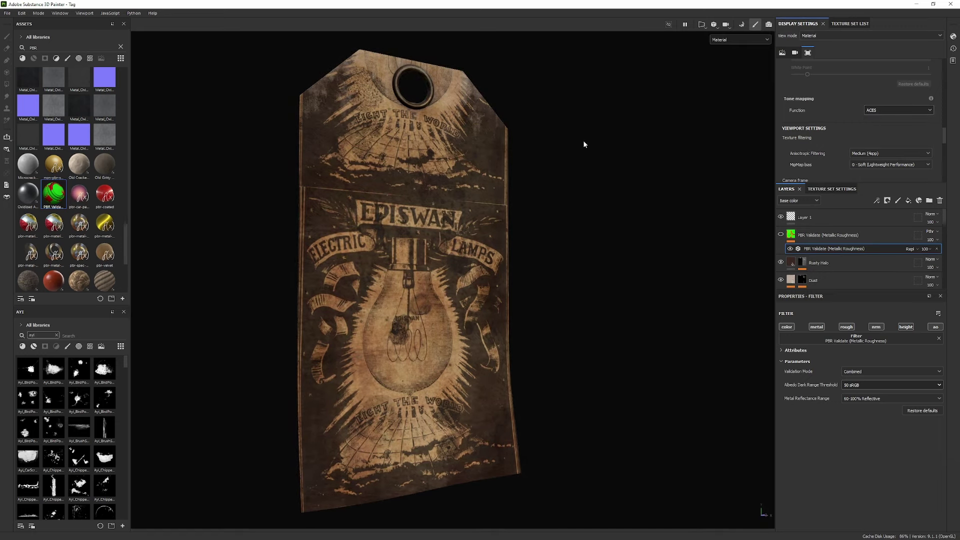
scroll(450, 145, down, 3)
alt+drag(419, 142, 392, 100)
scroll(405, 220, up, 2)
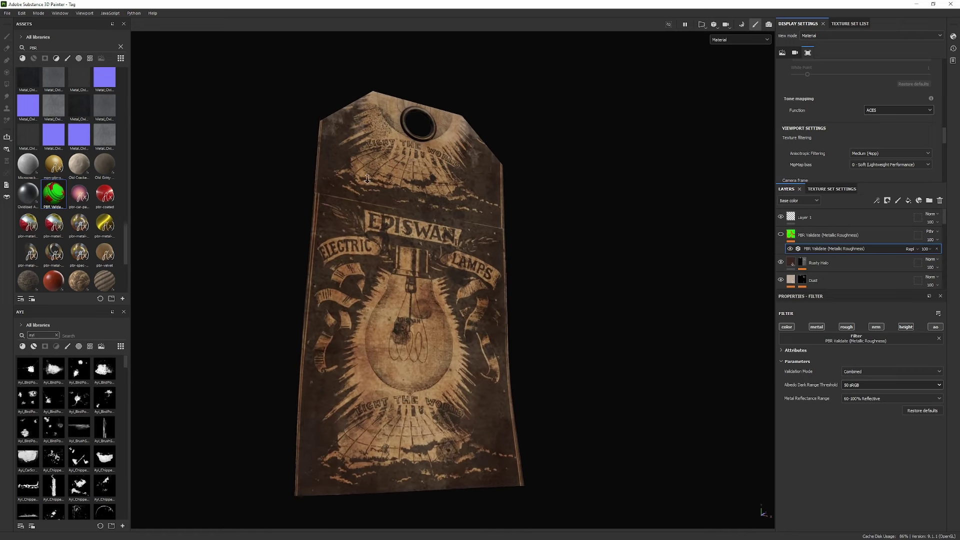
alt+drag(408, 243, 391, 233)
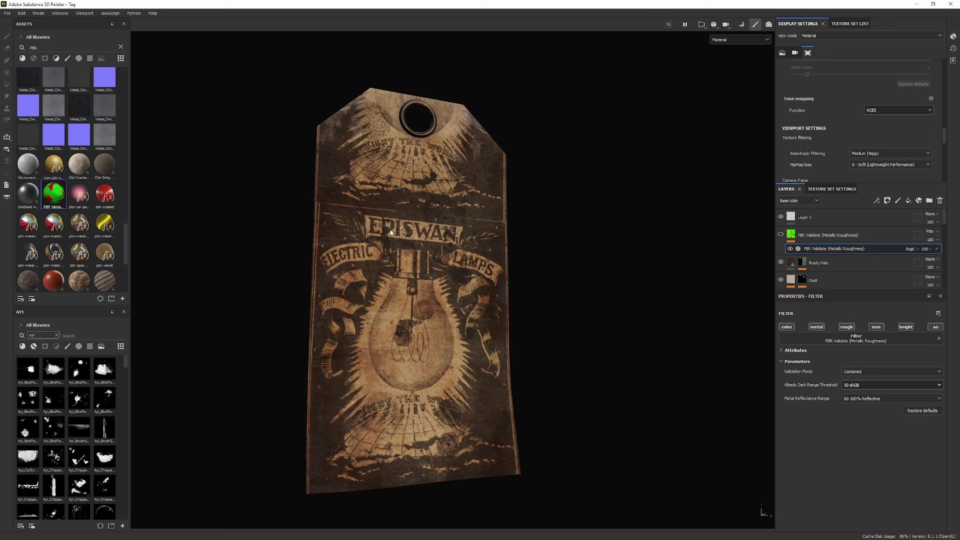
- Toggle the PBR Validate layer on and off to compare the validation result with the tag's material
click(781, 234)
click(781, 234)
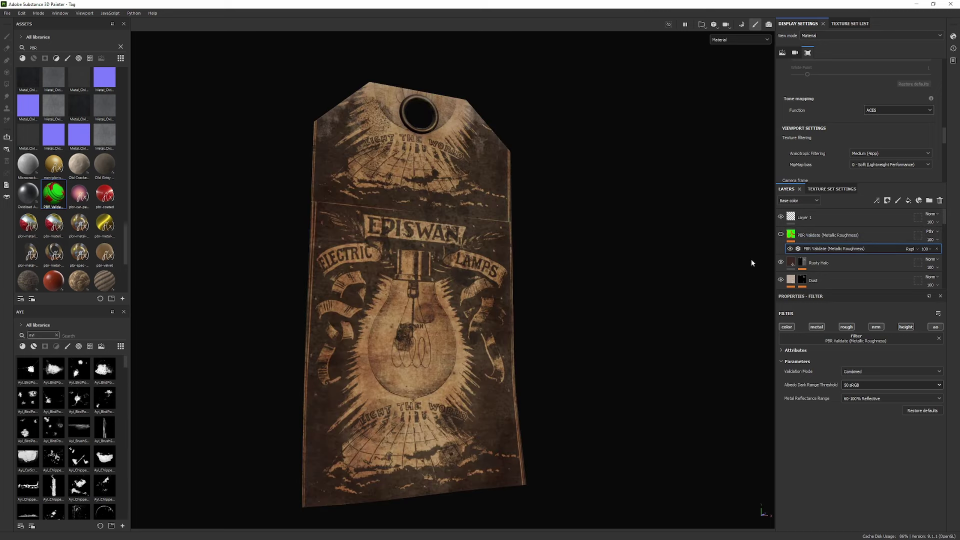
click(781, 234)
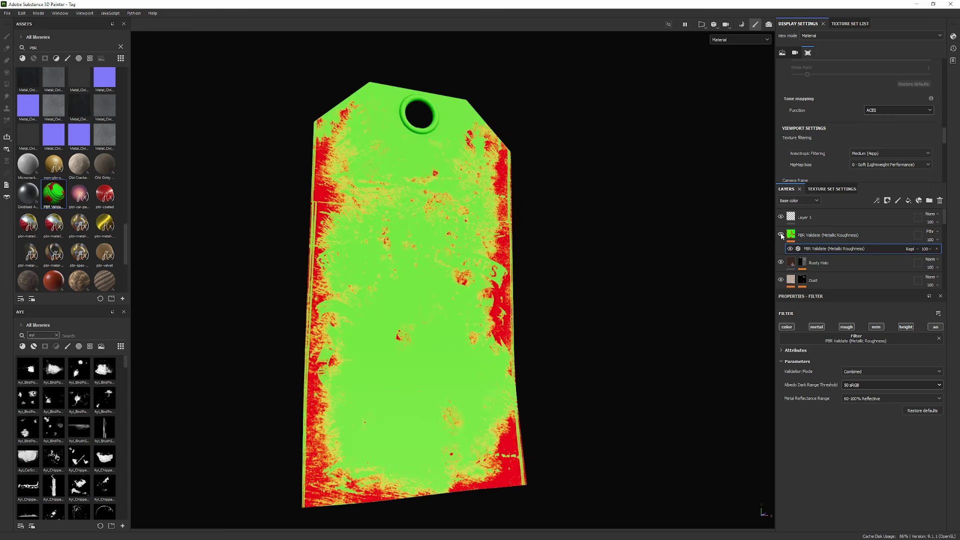
click(781, 235)
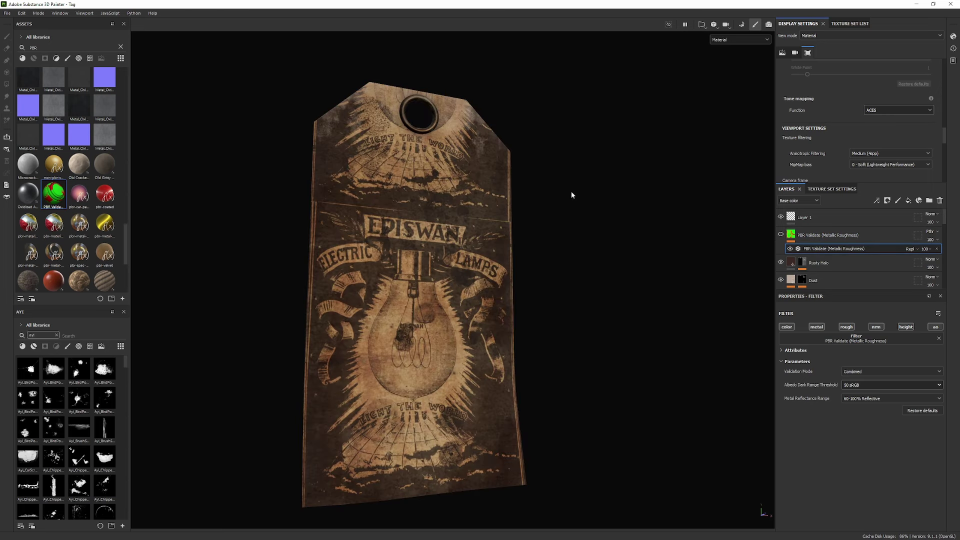
- Search the assets for "hsl" and add the HSL Perceptive filter to the layer stack directly below the PBR Validate layer
click(53, 49)
key(BackSpace)
key(BackSpace)
key(BackSpace)
text(hsl)
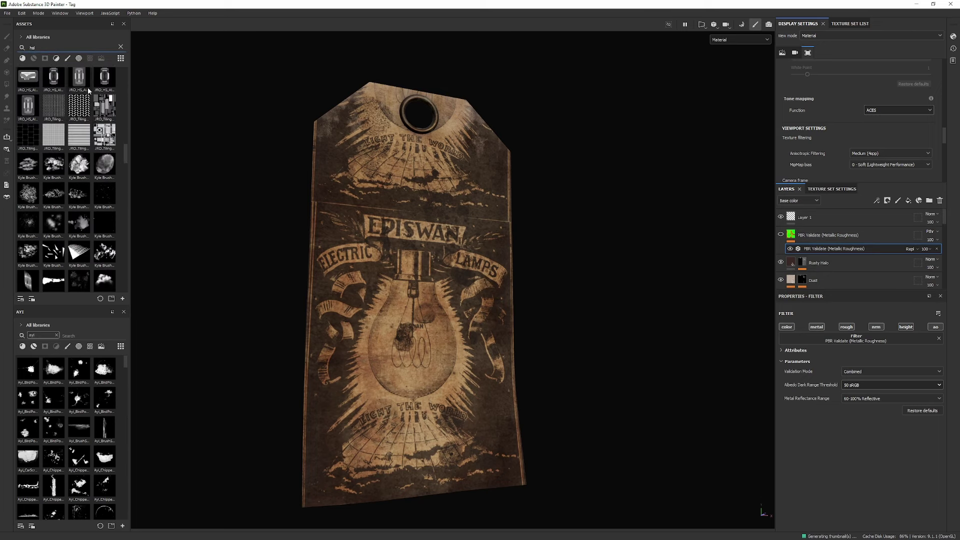
drag(124, 156, 121, 64)
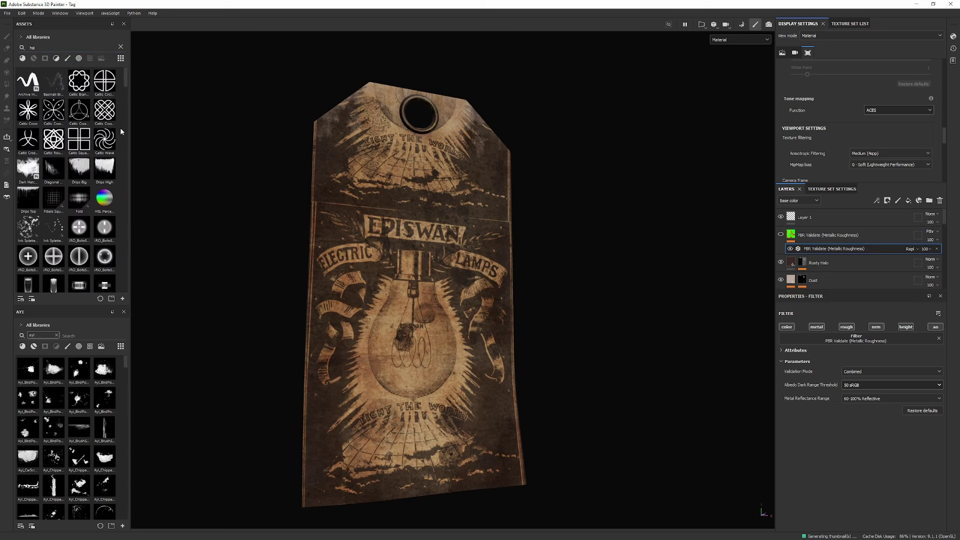
drag(104, 199, 833, 259)
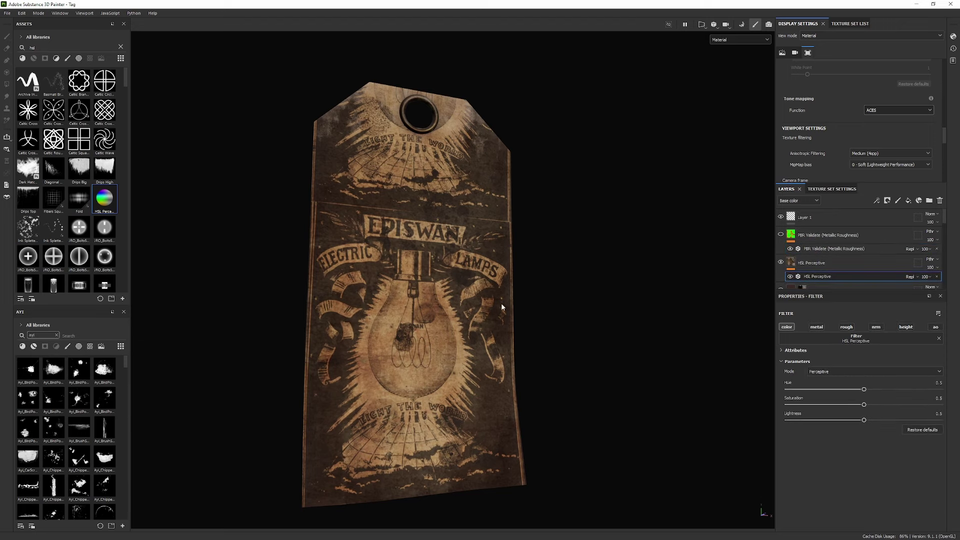
- Set the HSL Perceptive filter's Lightness to 0.534
scroll(502, 304, up, 2)
drag(865, 421, 869, 421)
scroll(468, 331, down, 3)
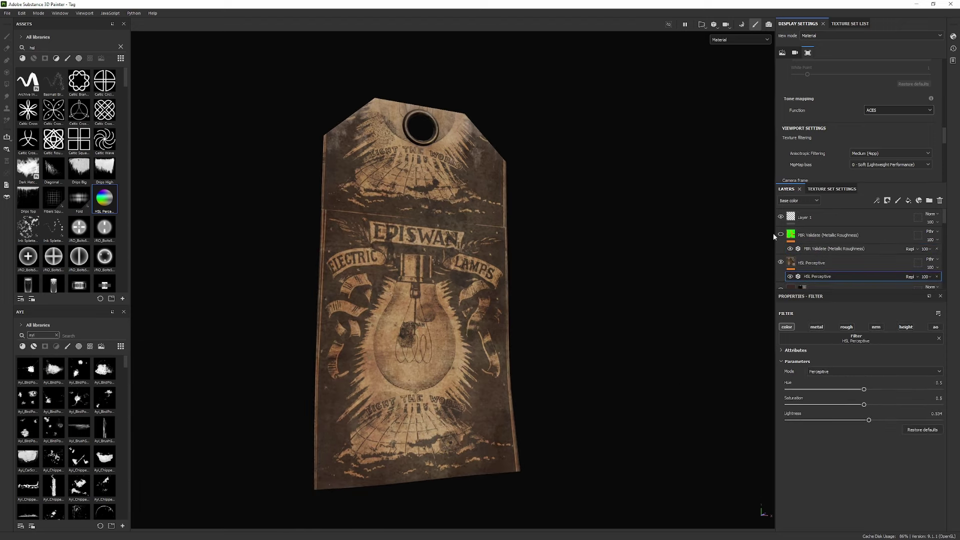
- Check the lightened base color by briefly showing the PBR Validate layer, and inspect the tag's material from another angle
click(781, 235)
click(781, 235)
alt+drag(406, 216, 295, 202)
scroll(332, 225, up, 5)
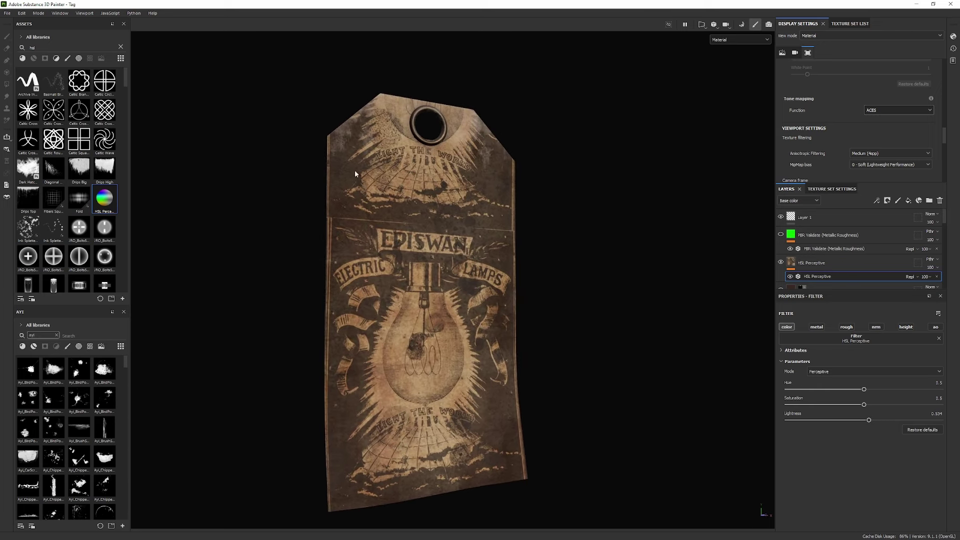
key(alt)
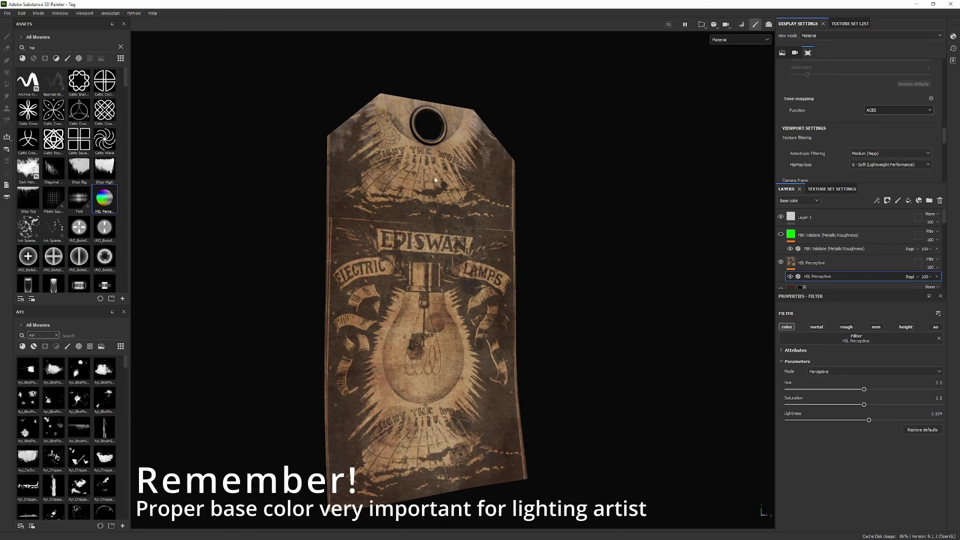
shift+right_drag(434, 176, 428, 208)
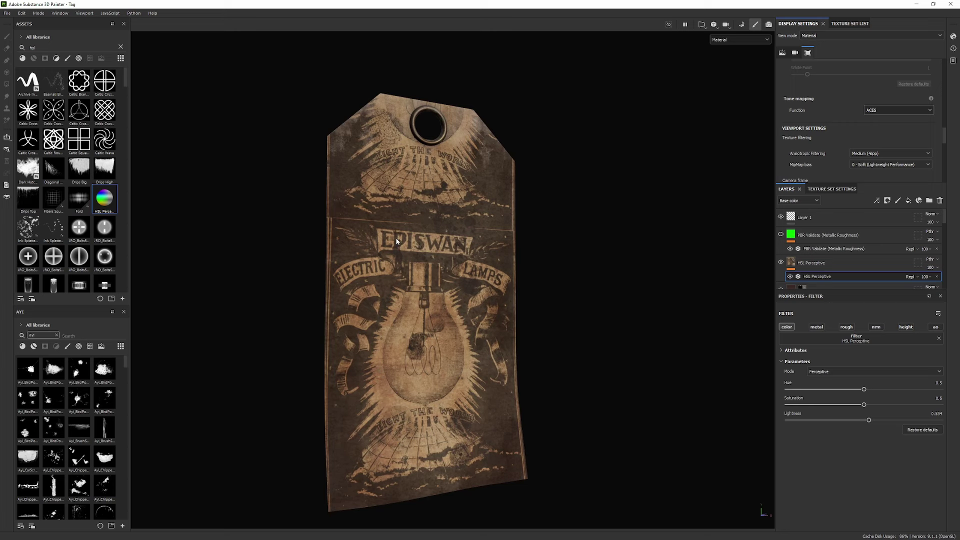
- Inspect the tag's individual texture channels from another angle, ending with base color and a return to the material view
alt+right_drag(396, 239, 401, 238)
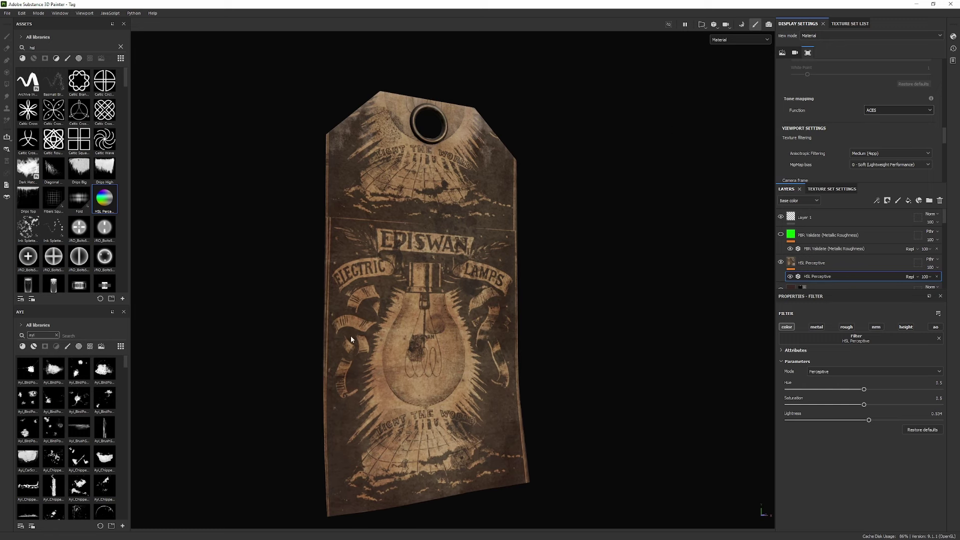
alt+drag(435, 361, 416, 379)
alt+right_drag(416, 379, 423, 380)
key(c)
key(c)
key(c)
key(c)
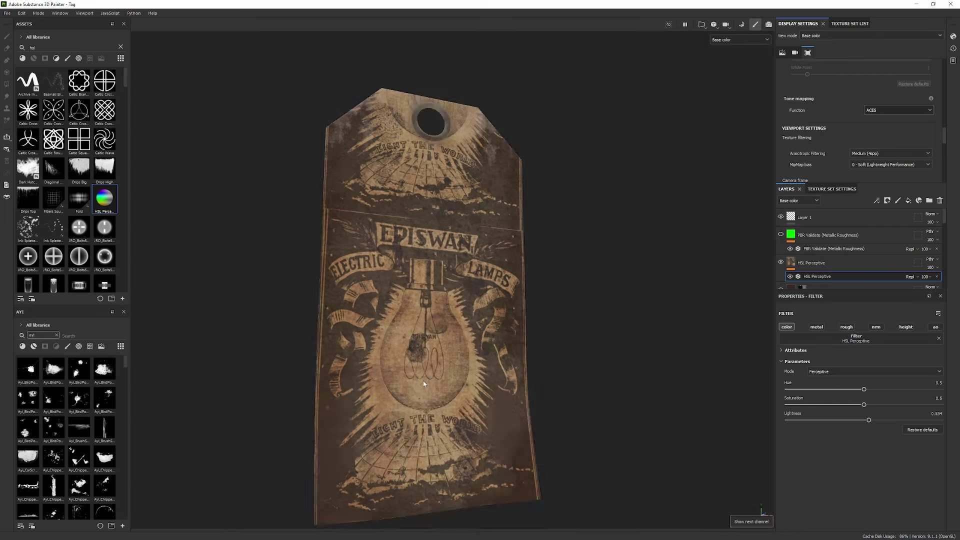
key(m)
alt+drag(503, 298, 538, 274)
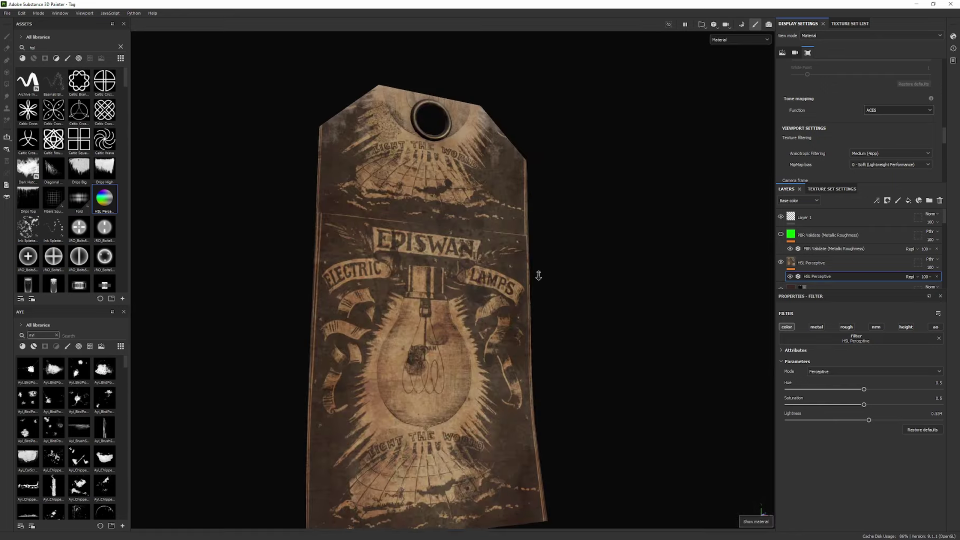
- Examine the area around the tag's eyelet in the separate channels, including the normal map, finishing on base color
scroll(433, 133, up, 5)
alt+middle_drag(433, 133, 453, 270)
key(c)
key(c)
key(c)
key(c)
key(c)
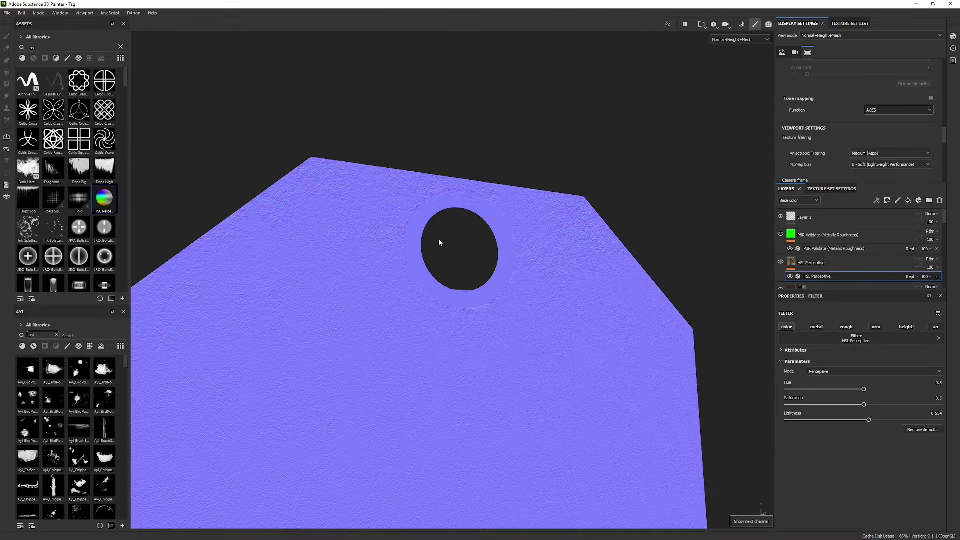
alt+drag(436, 225, 451, 212)
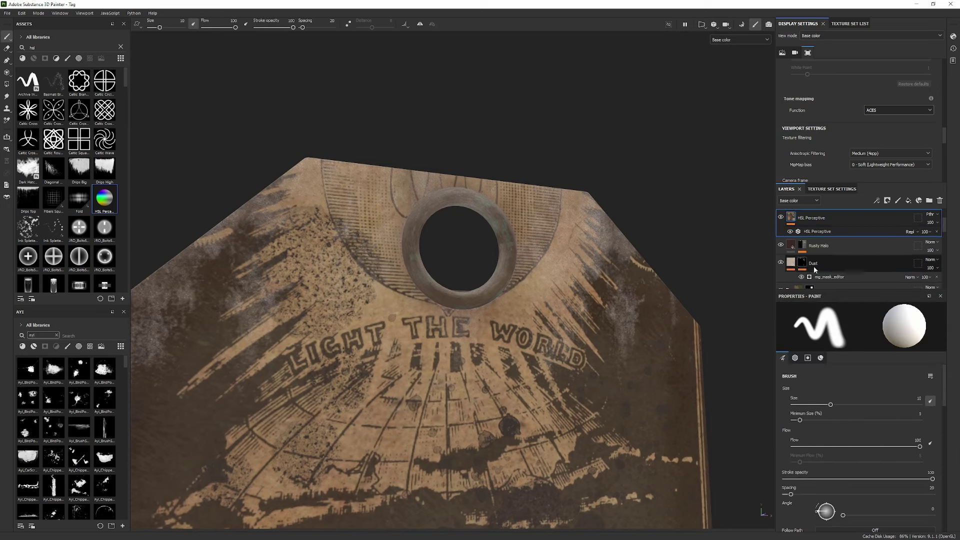
- Add a fill layer with Metallic 1 directly below the HSL Perceptive layer and give it a black mask
click(820, 244)
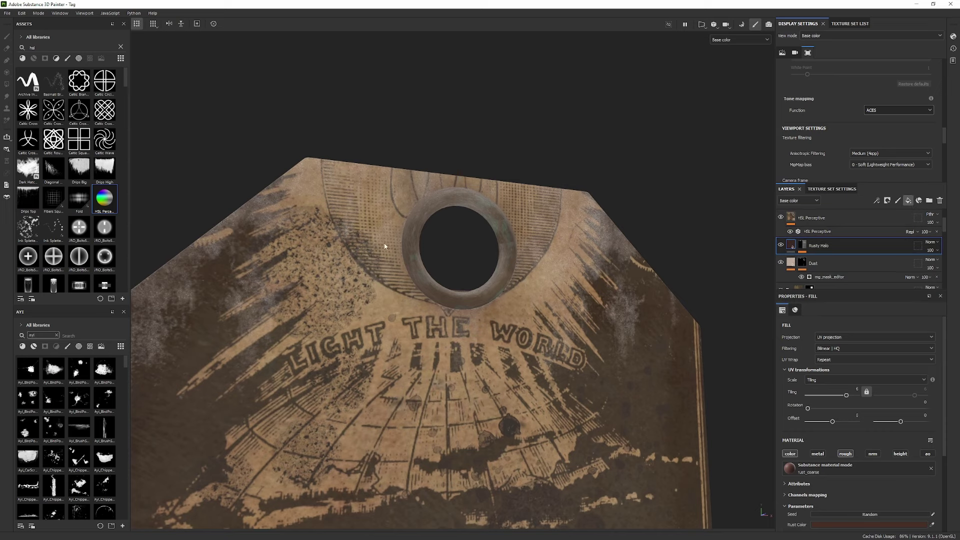
click(908, 200)
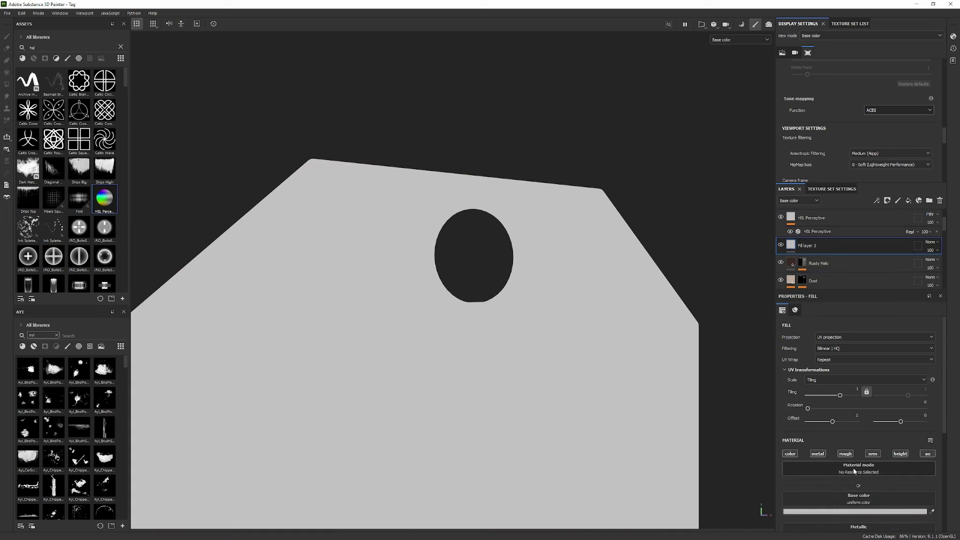
scroll(850, 467, down, 3)
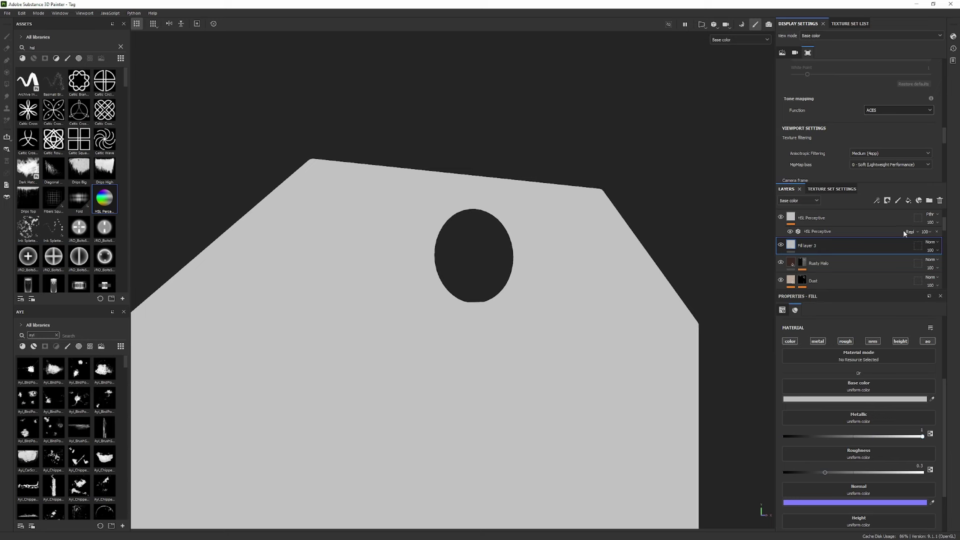
click(887, 200)
click(889, 210)
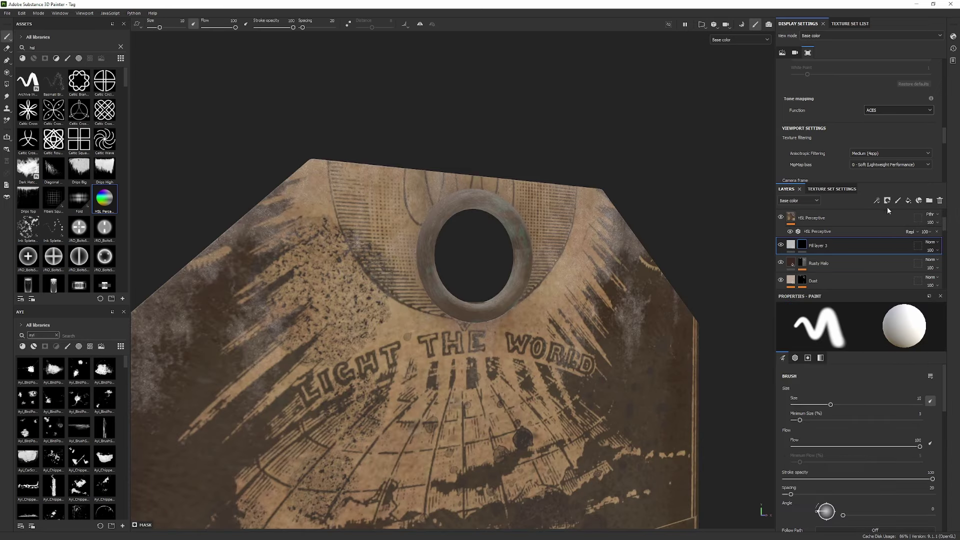
- Reveal the new fill layer only on the eyelet using mesh Polygon Fill on its mask, and view the material
key(4)
click(828, 309)
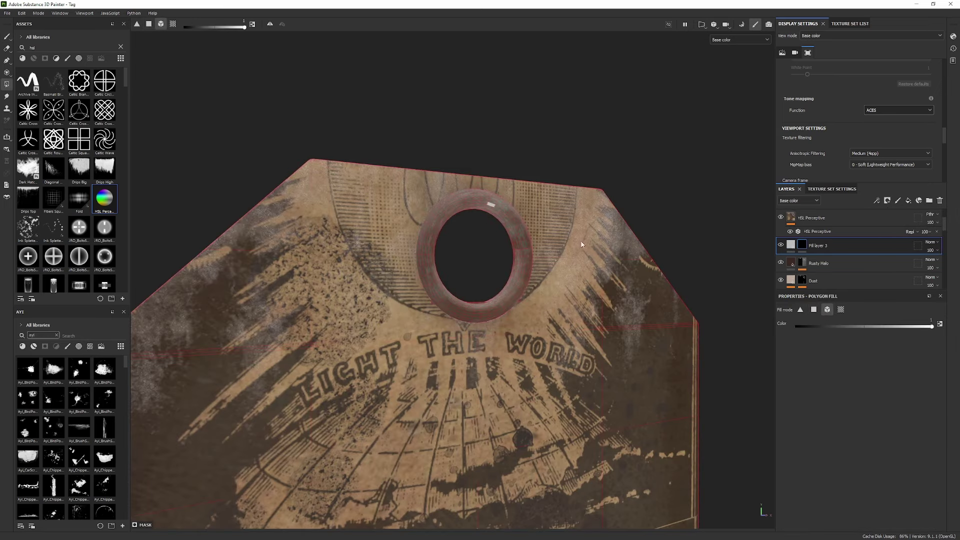
click(515, 212)
key(1)
key(m)
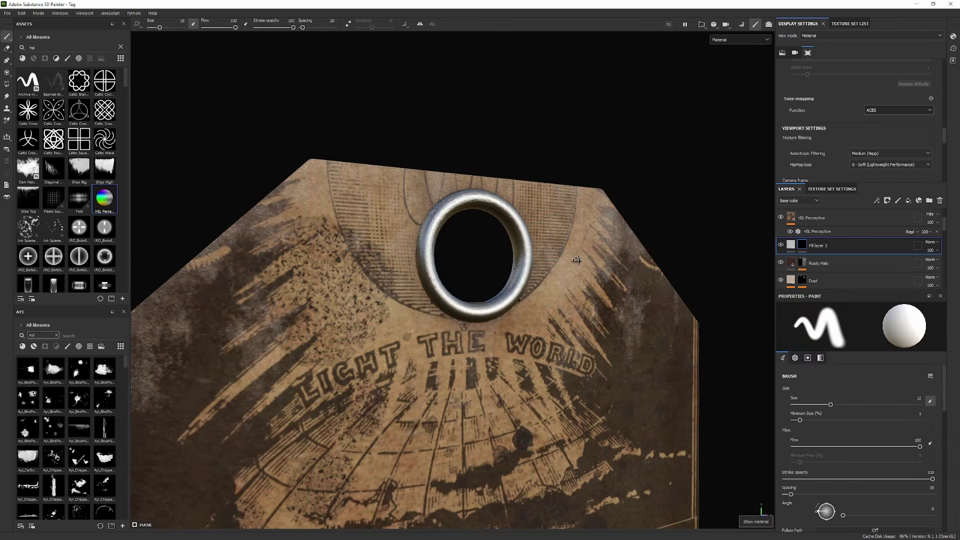
- Check the metallic eyelet by briefly showing the PBR Validate layer
scroll(788, 230, up, 2)
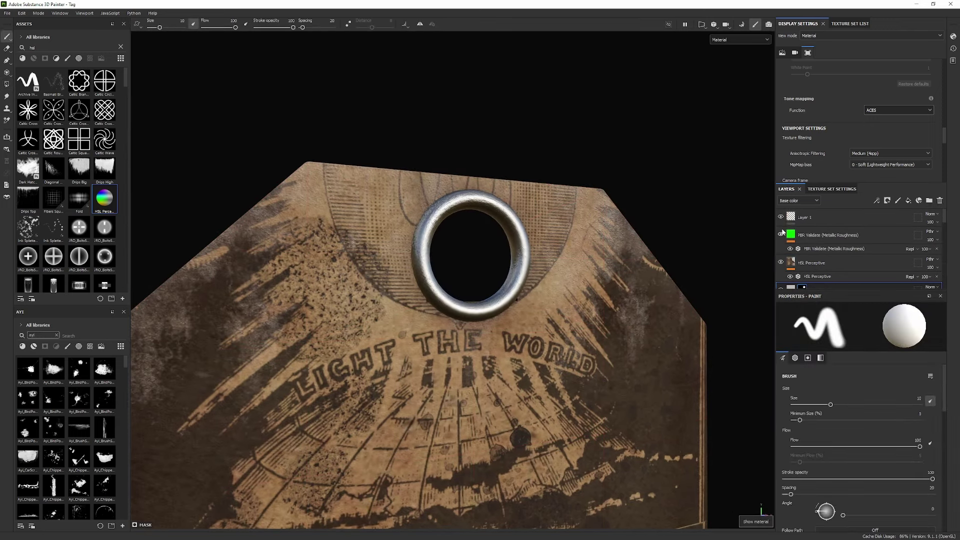
click(781, 235)
click(781, 236)
scroll(787, 252, down, 1)
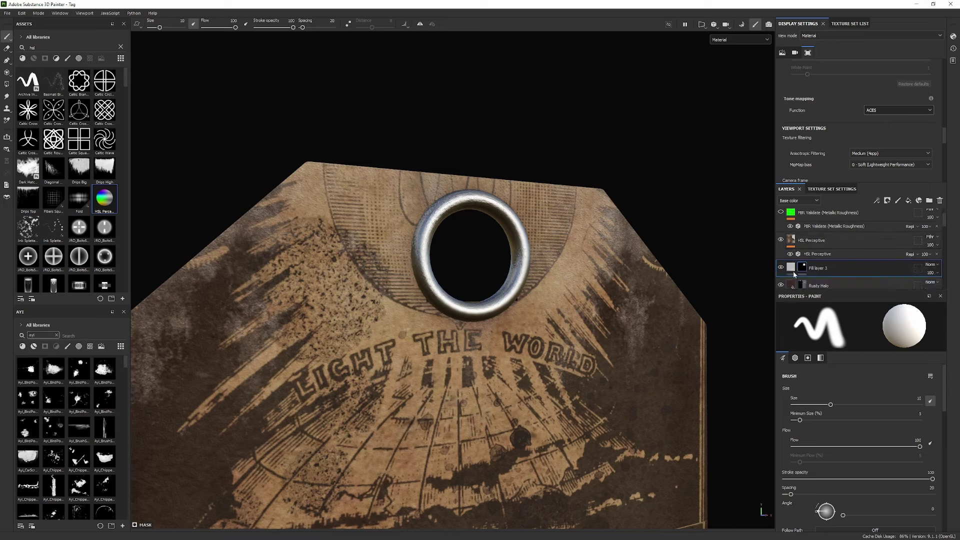
- Darken the eyelet fill layer's base color to the gray 959595 while viewing the base color channel
key(b)
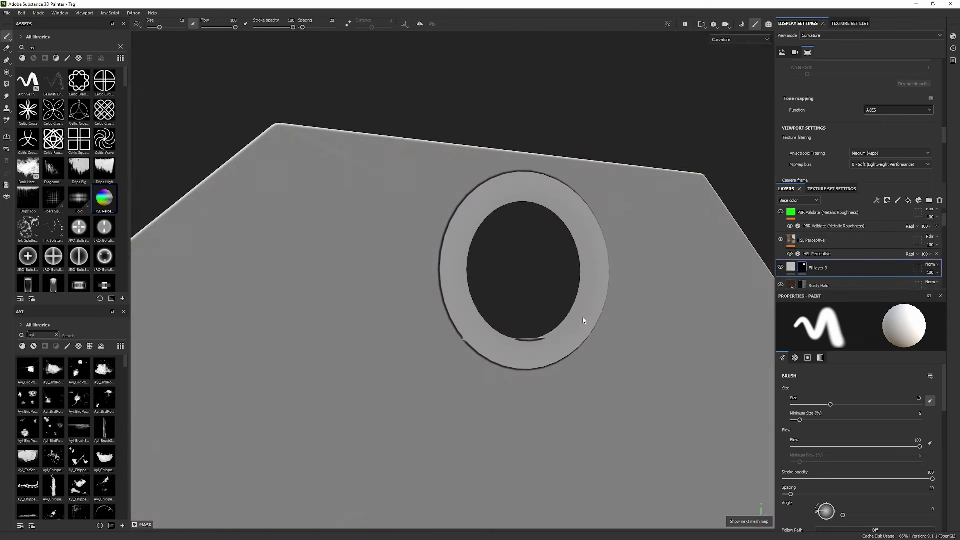
key(c)
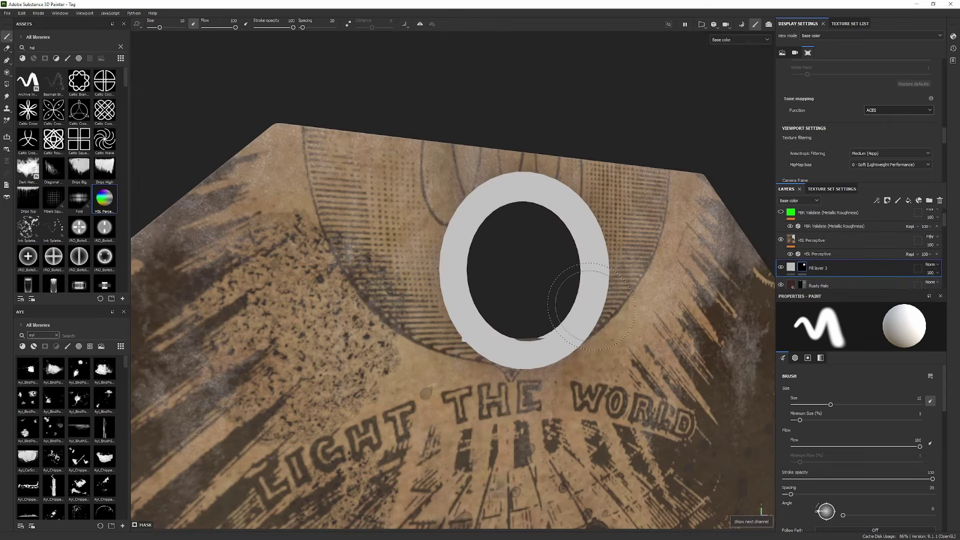
click(791, 267)
click(834, 399)
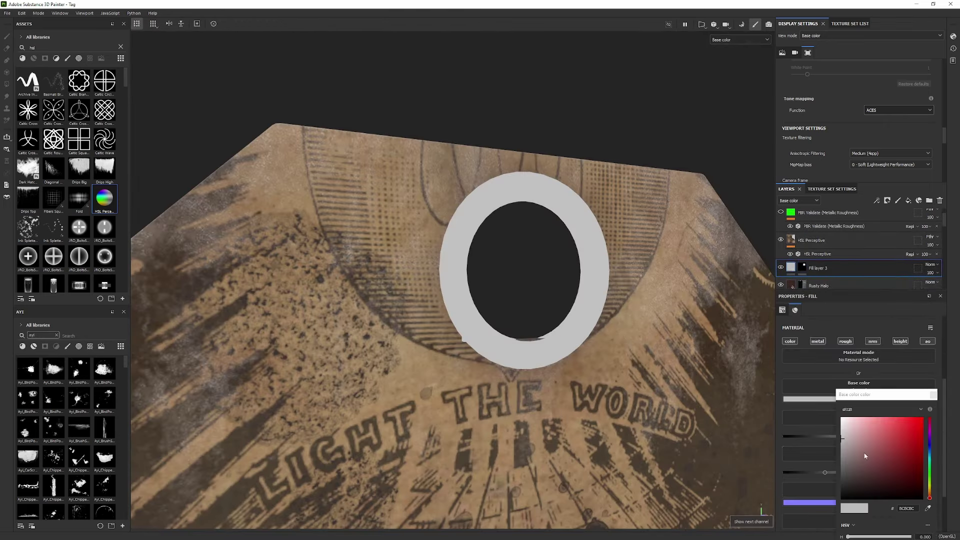
drag(860, 458, 830, 451)
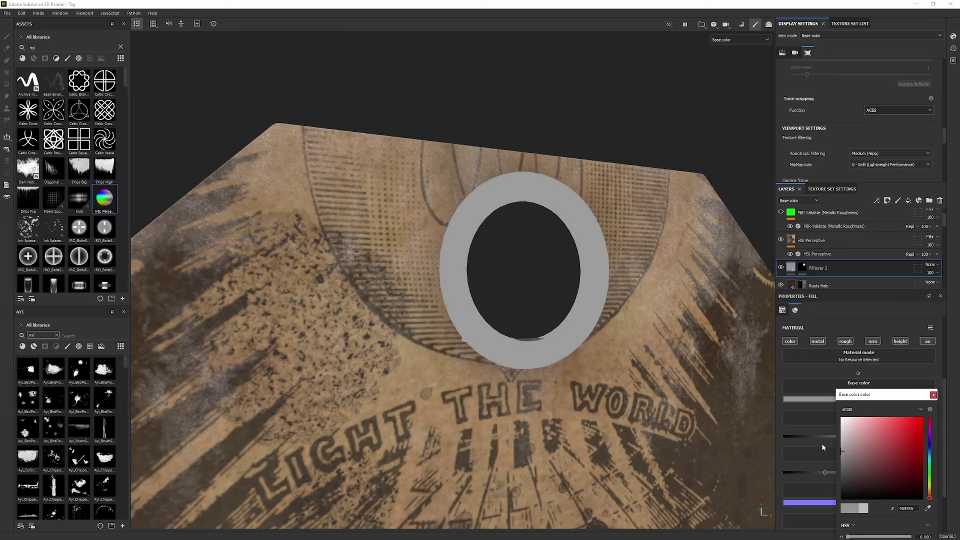
- Show the PBR Validate layer in the material view and set its Metal Reflectance Range to 70-100% Reflective
click(781, 212)
key(m)
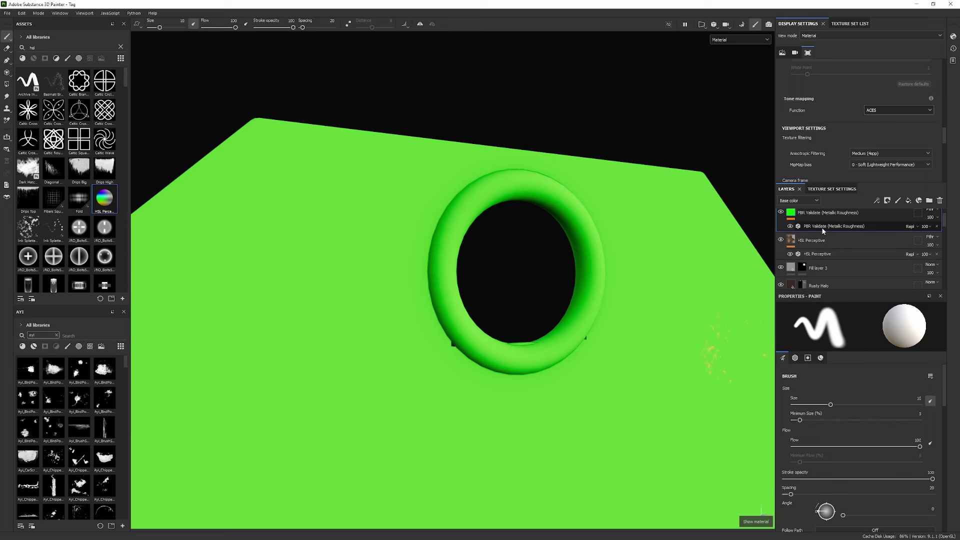
click(834, 226)
click(860, 398)
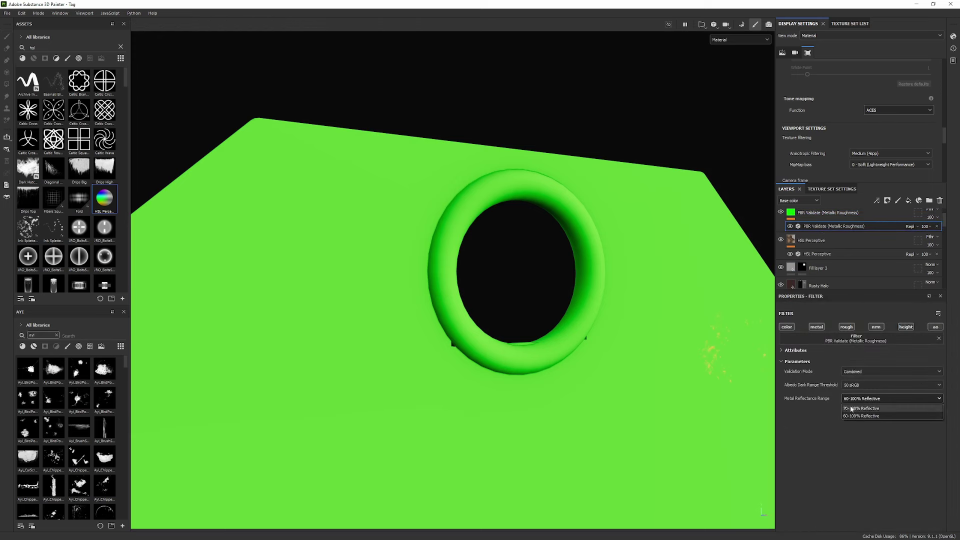
click(854, 414)
alt+drag(634, 320, 680, 316)
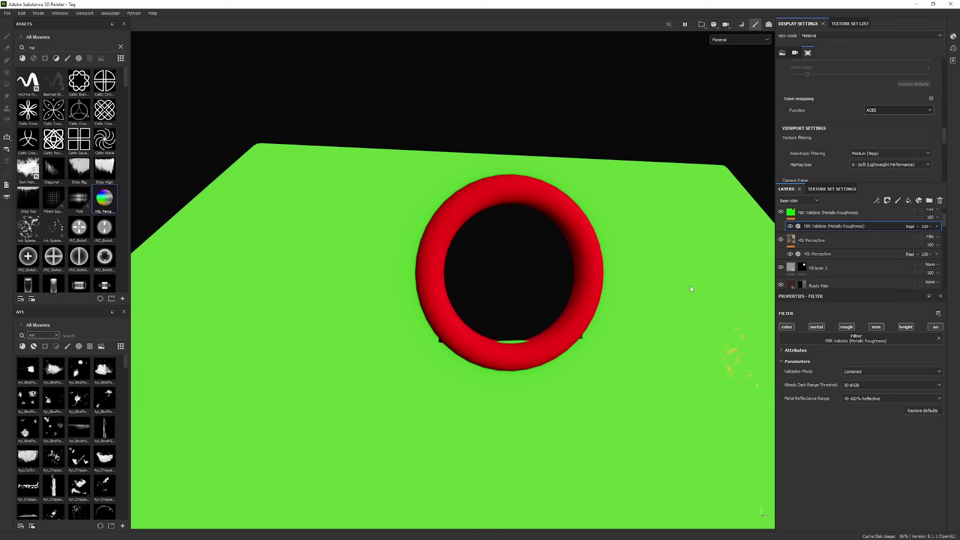
- Compare the validation result with the eyelet's gray in the base color view by hiding the PBR Validate layer
key(b)
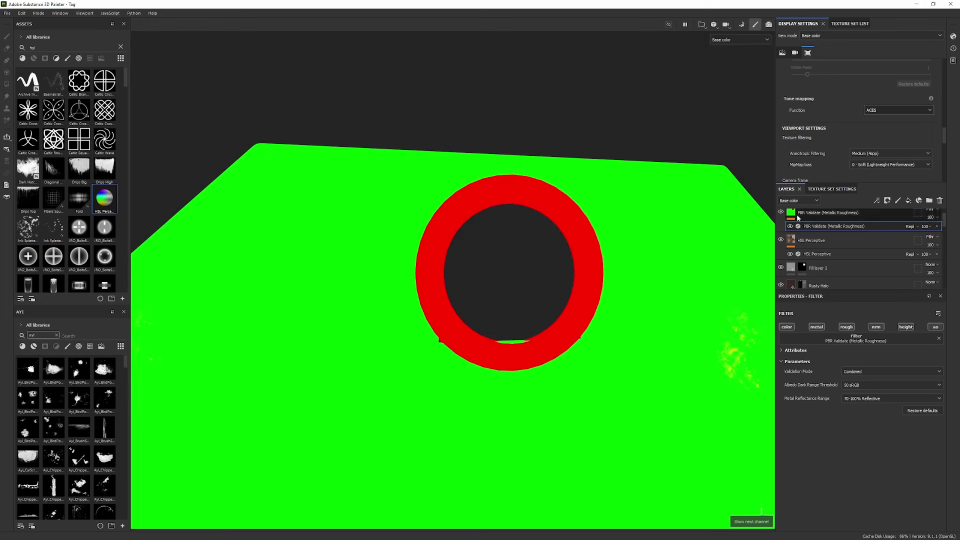
click(781, 212)
alt+drag(550, 244, 477, 287)
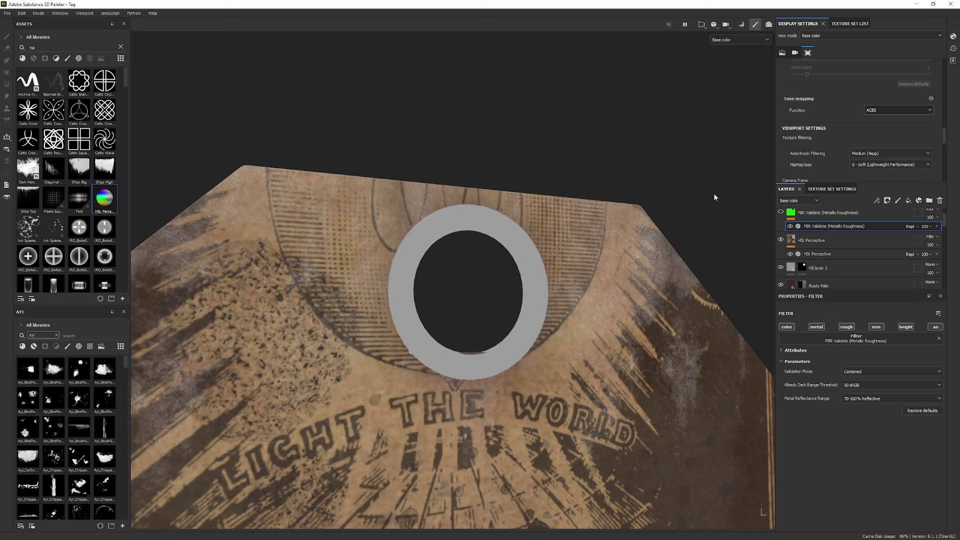
- Open the eyelet fill layer's base color picker and display its values as RGB, with dynamic sliders and floating point values turned off
click(850, 268)
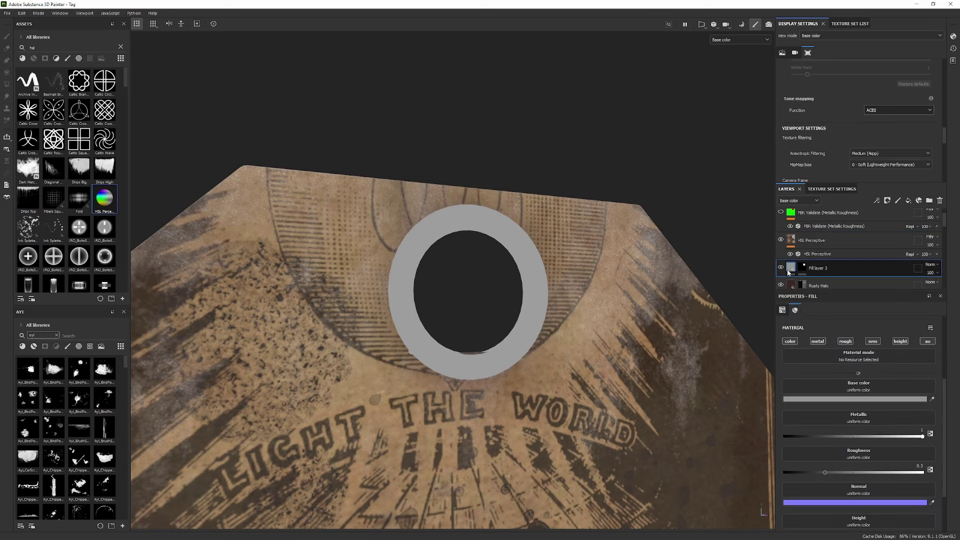
click(856, 398)
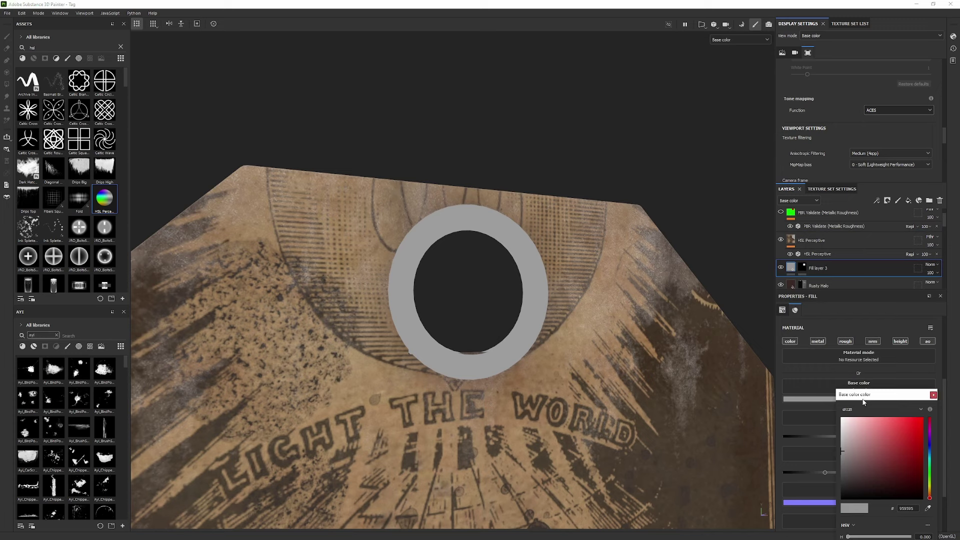
click(820, 445)
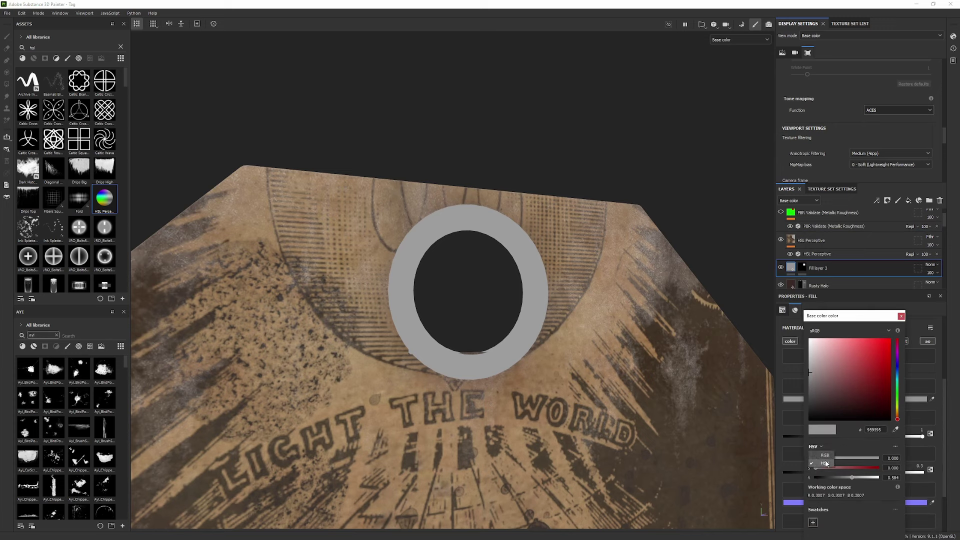
click(825, 463)
click(895, 446)
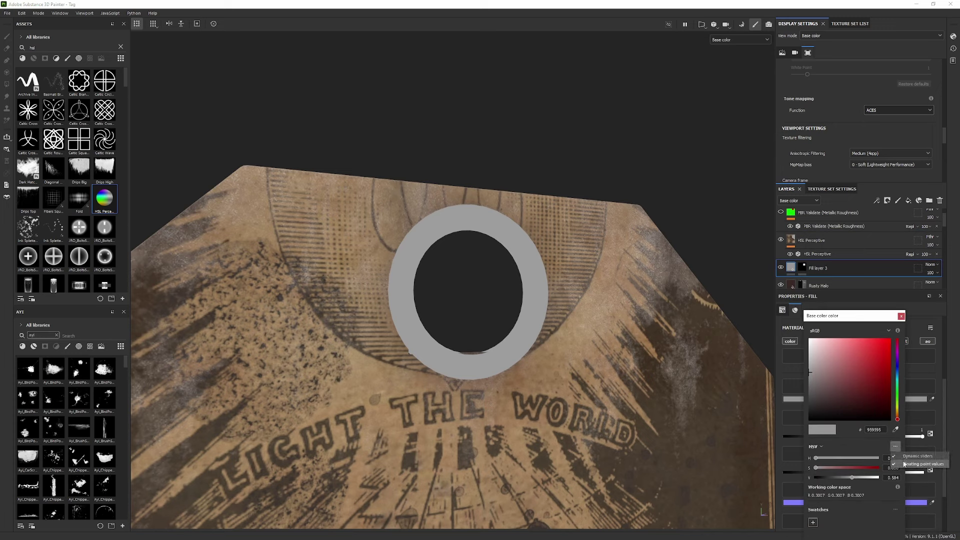
click(904, 464)
click(895, 446)
click(904, 457)
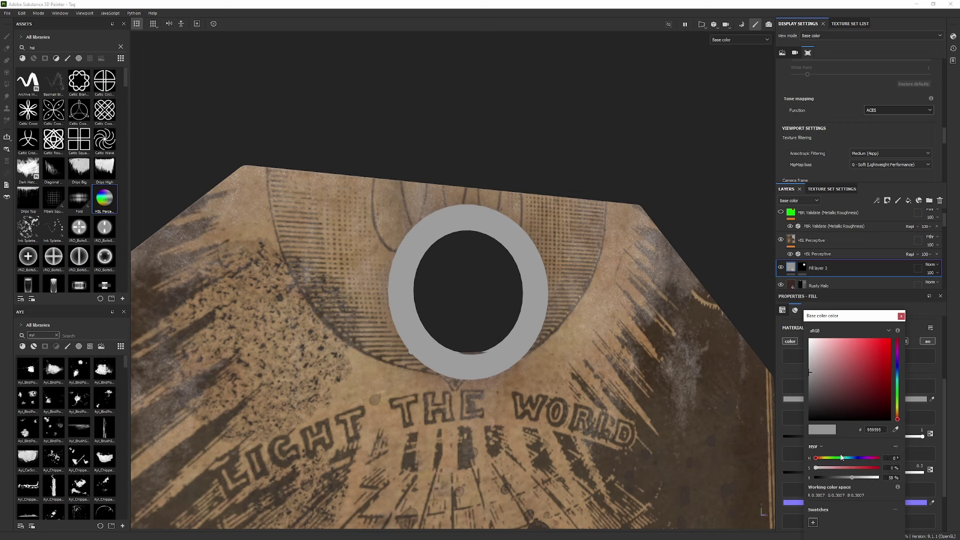
click(820, 446)
click(823, 454)
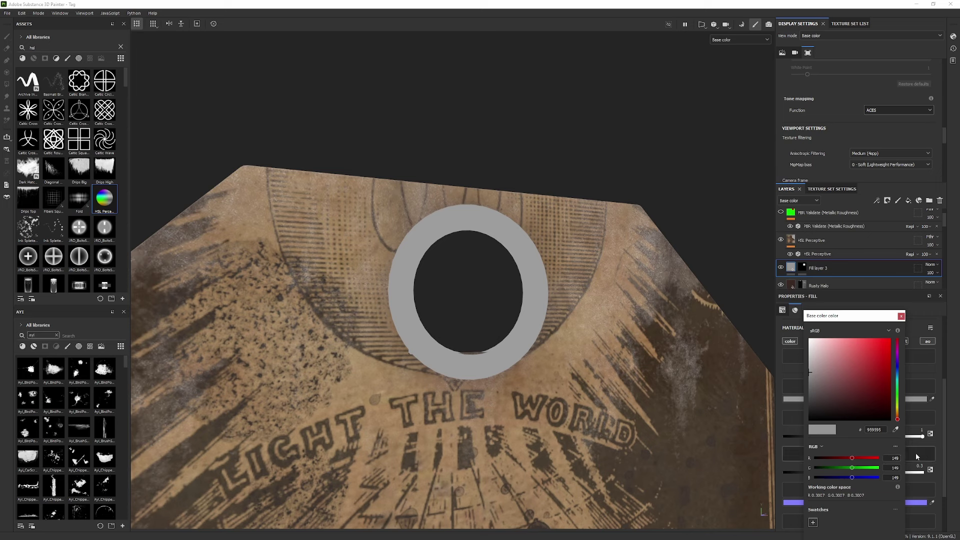
- Set the eyelet fill layer's base color to RGB 155, 155, 155
double_click(887, 458)
text(155)
key(Return)
double_click(891, 467)
text(155)
double_click(896, 477)
text(155)
key(Return)
- Show the PBR Validate layer, set the eyelet's base color to RGB 170, 170, 170, and check the eyelet from another angle
click(782, 211)
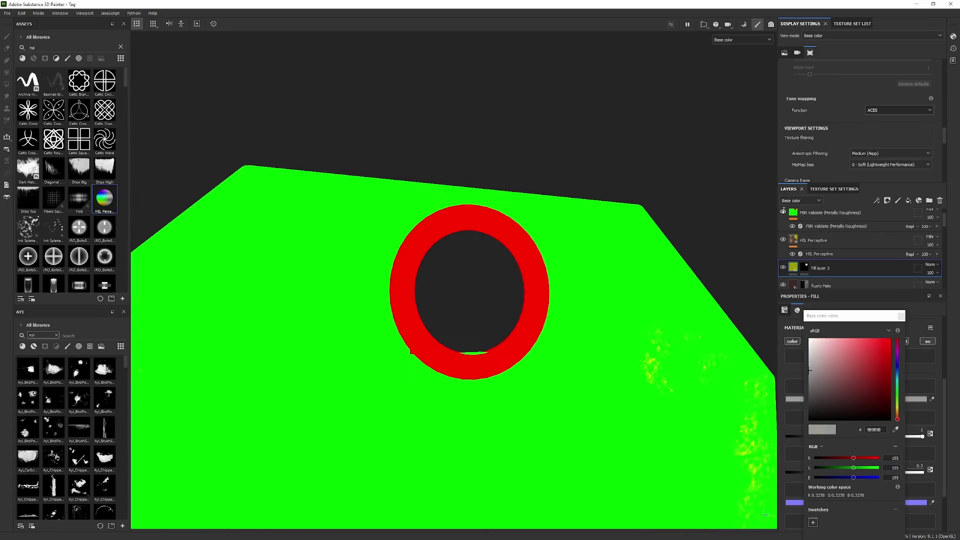
double_click(887, 458)
text(170)
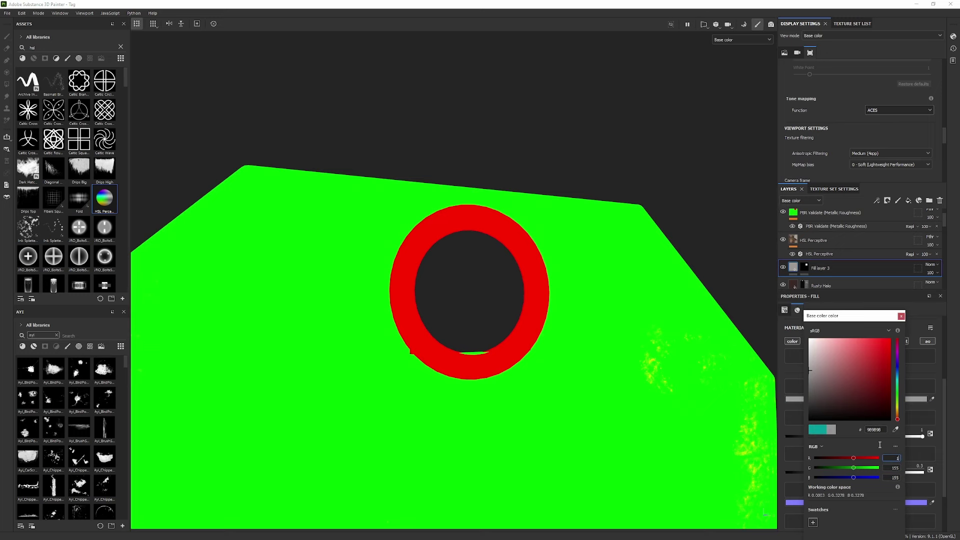
double_click(888, 468)
text(170)
key(Tab)
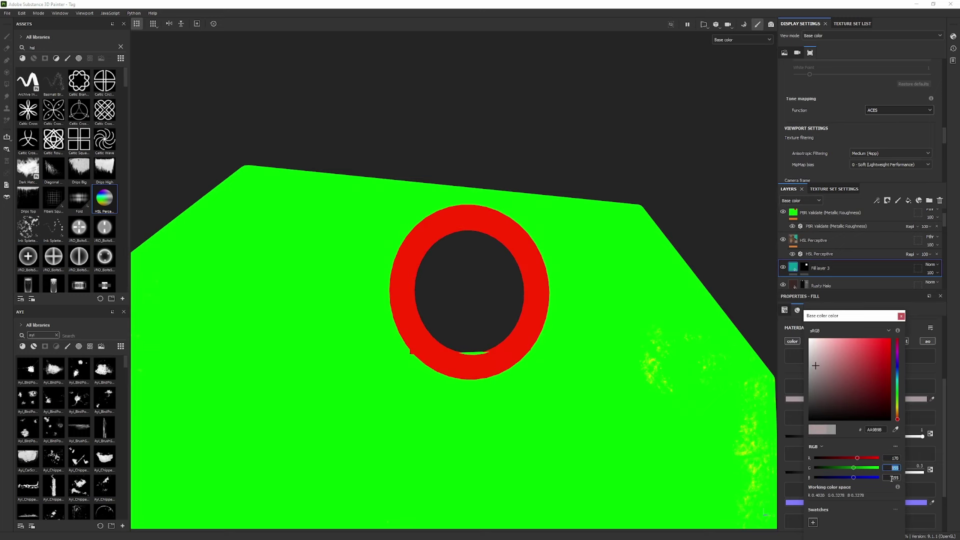
text(170)
alt+drag(442, 307, 398, 161)
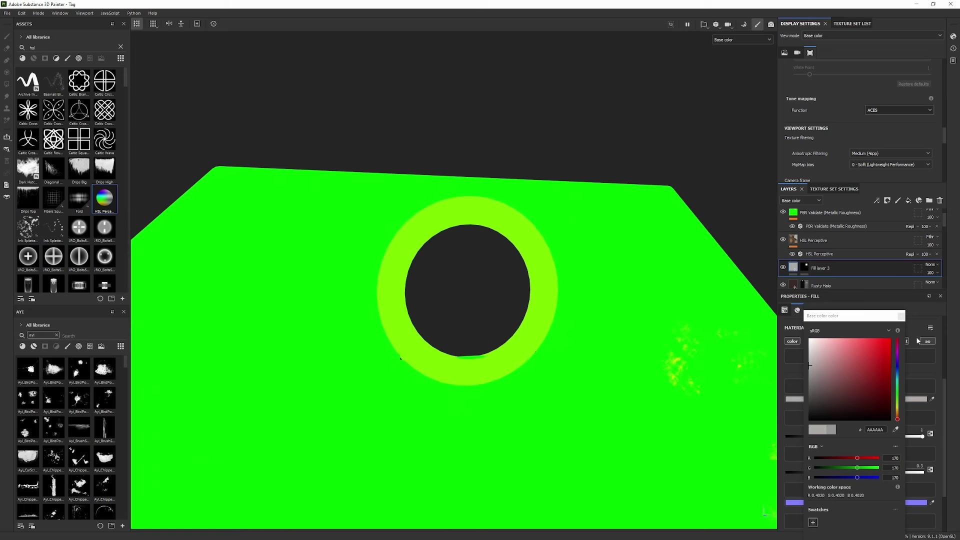
click(901, 316)
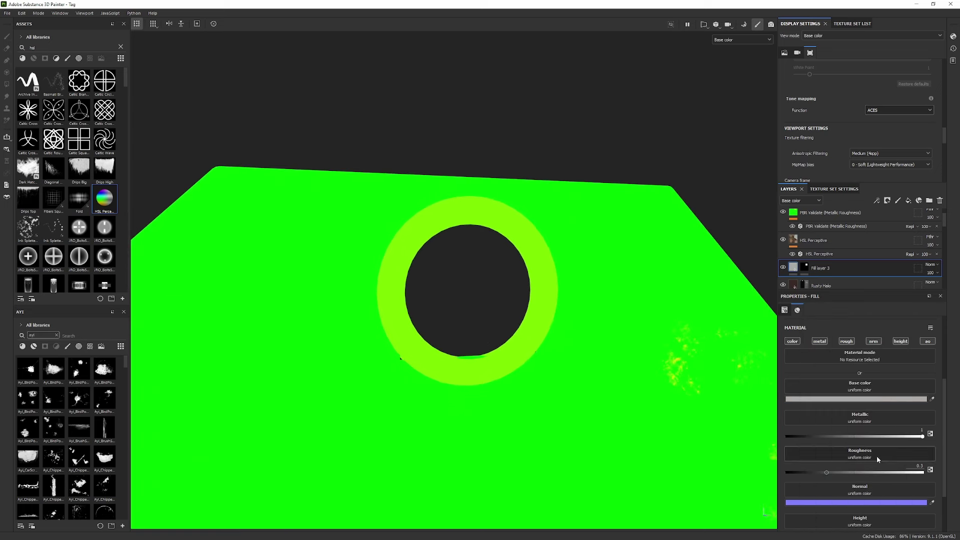
- Switch the eyelet fill layer's base color picker to HSV with floating point values turned on
click(817, 399)
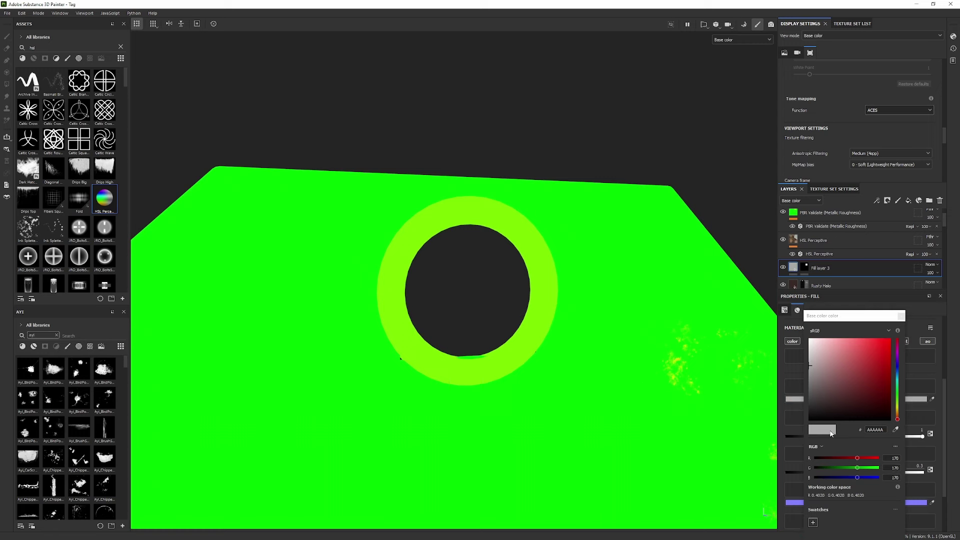
drag(842, 333, 833, 255)
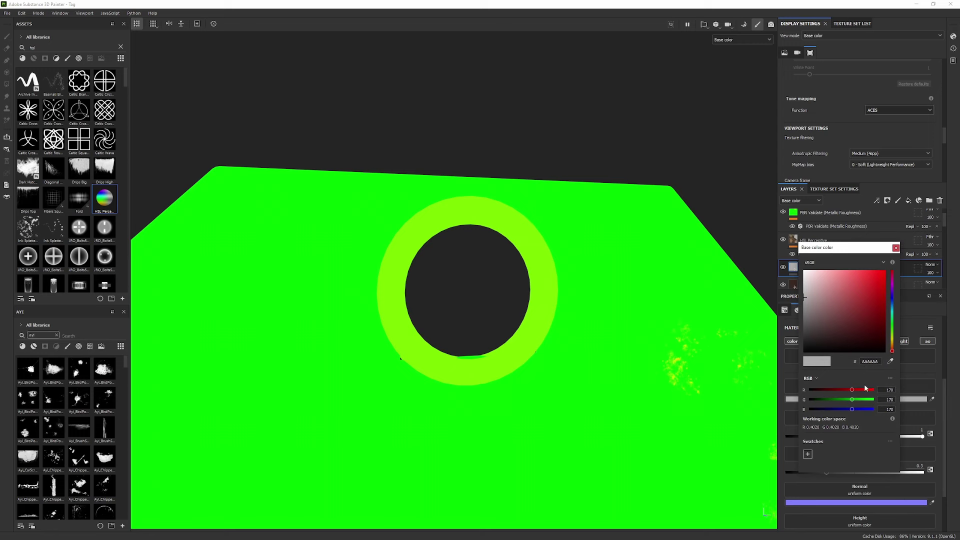
click(890, 378)
click(900, 395)
click(808, 378)
click(817, 396)
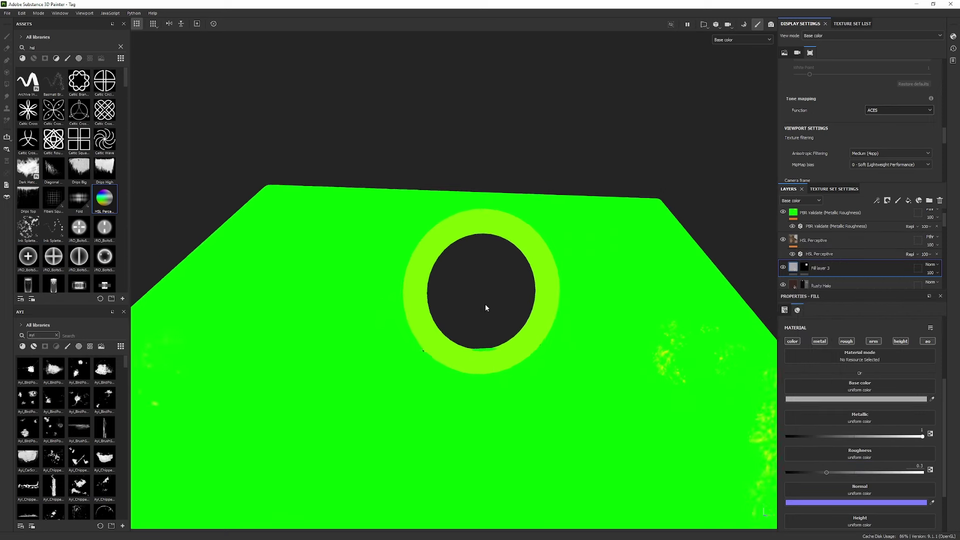
- Return to the Material view, hide the PBR Validate layer, and view the upper half of the tag with its eyelet
key(m)
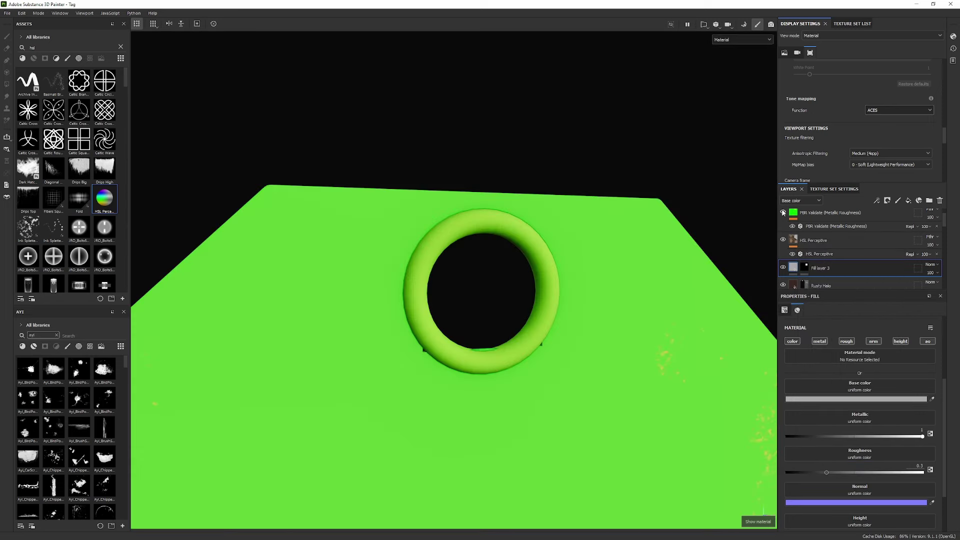
click(783, 213)
alt+drag(692, 225, 602, 187)
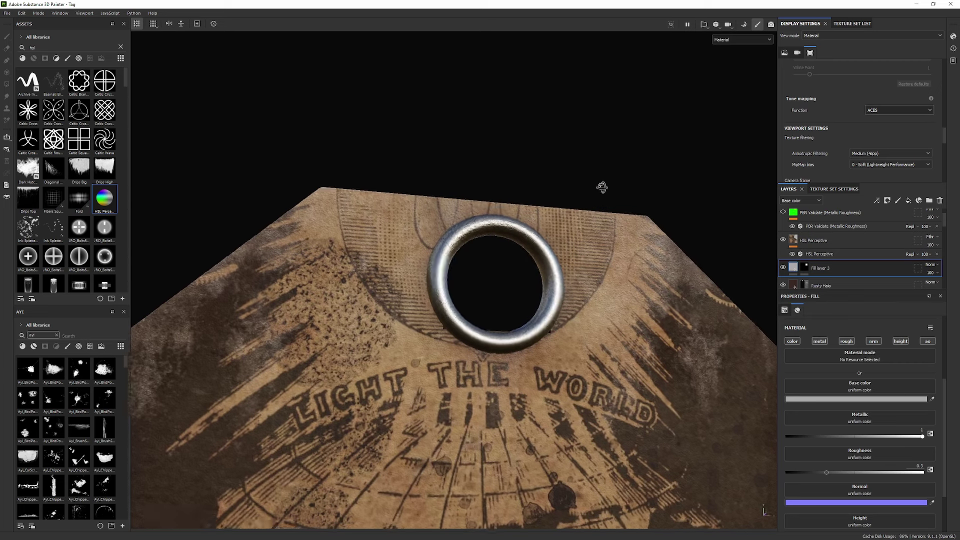
alt+right_drag(608, 210, 542, 285)
alt+right_drag(659, 230, 621, 298)
alt+middle_drag(619, 301, 460, 227)
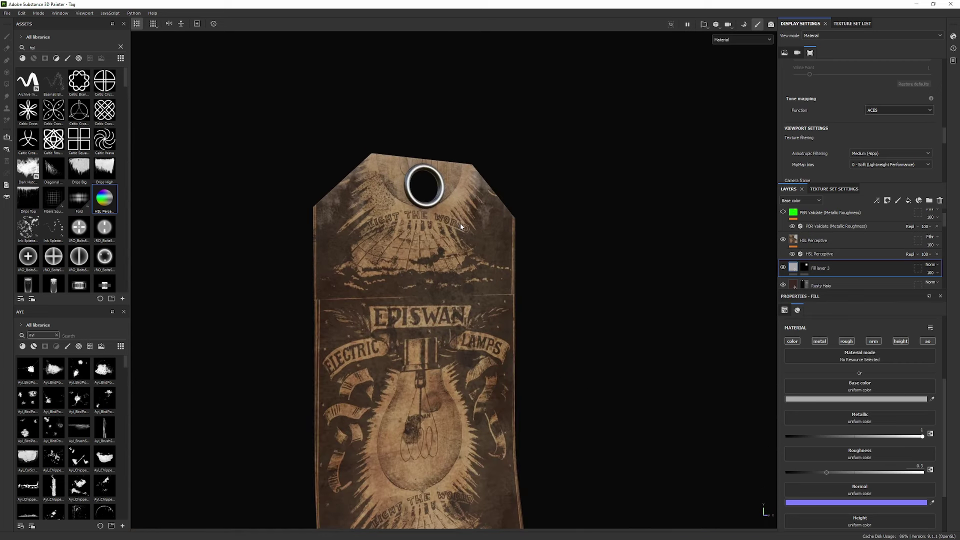
scroll(391, 184, down, 1)
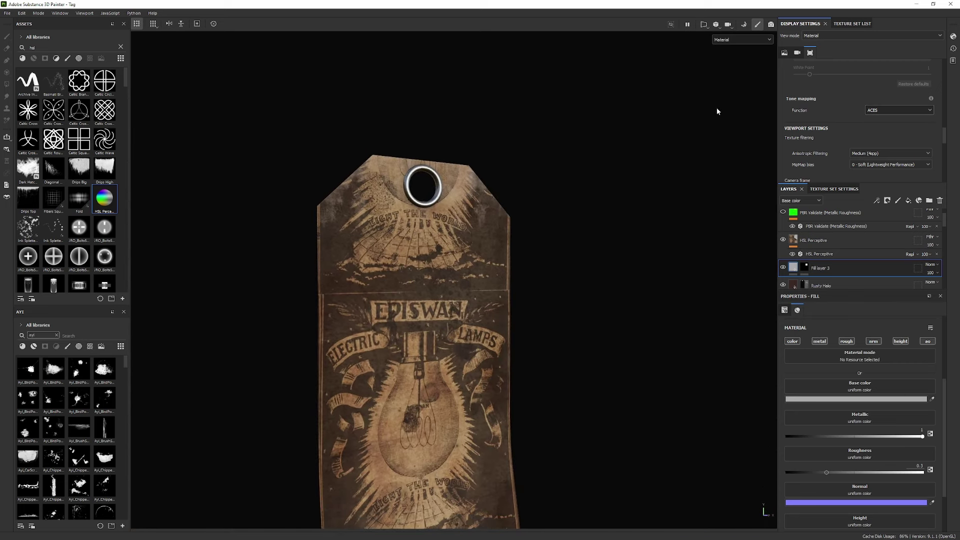
- Replace the panorama environment map with Studio Tomoco_HDR in the environment settings
scroll(882, 158, up, 5)
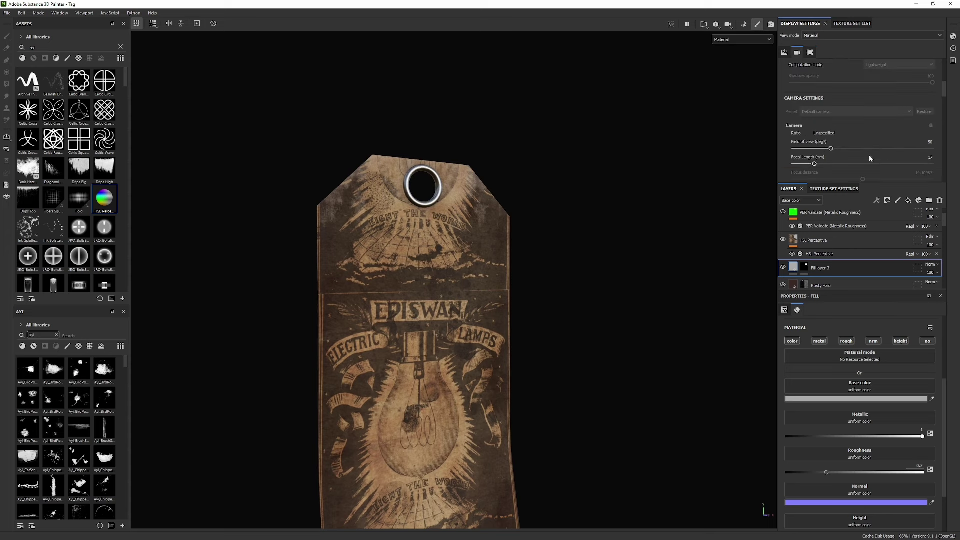
scroll(888, 95, up, 2)
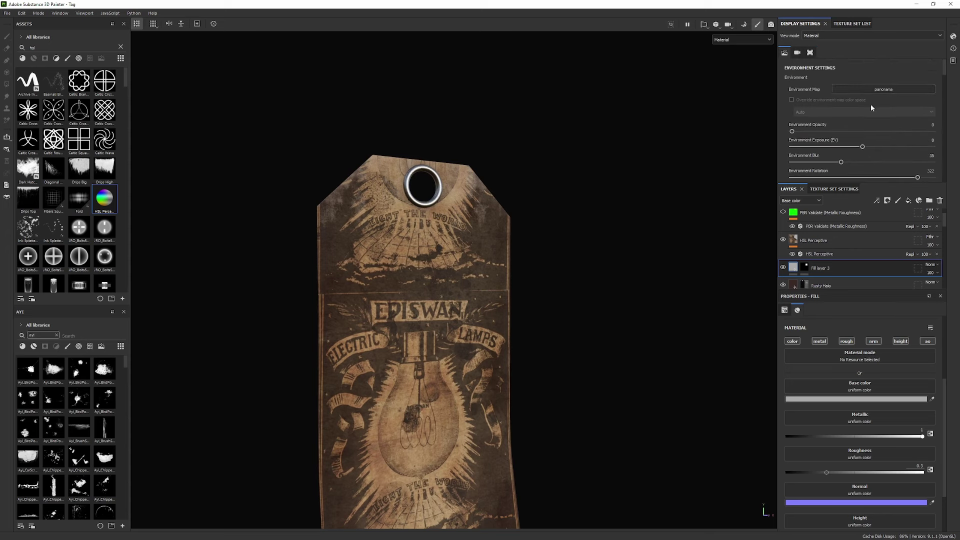
click(890, 89)
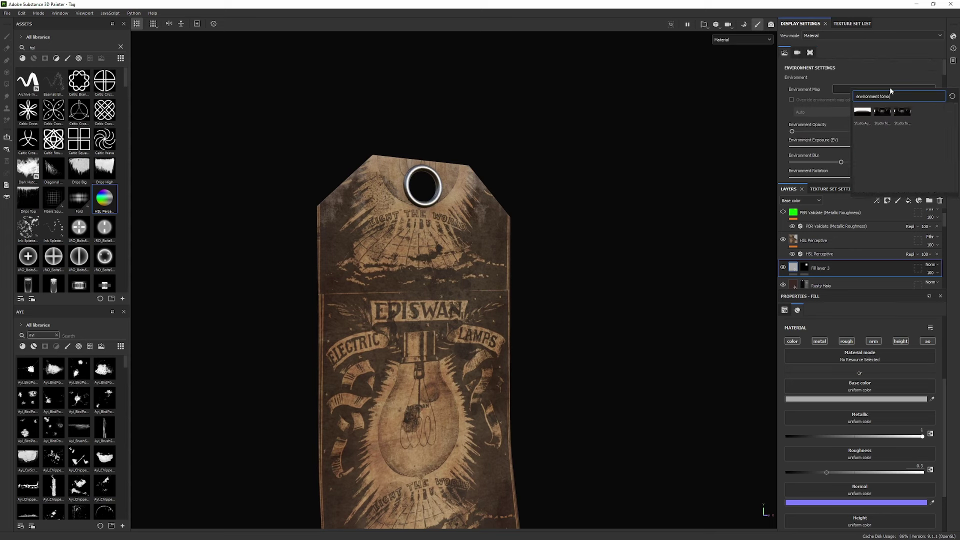
click(883, 112)
scroll(615, 317, up, 5)
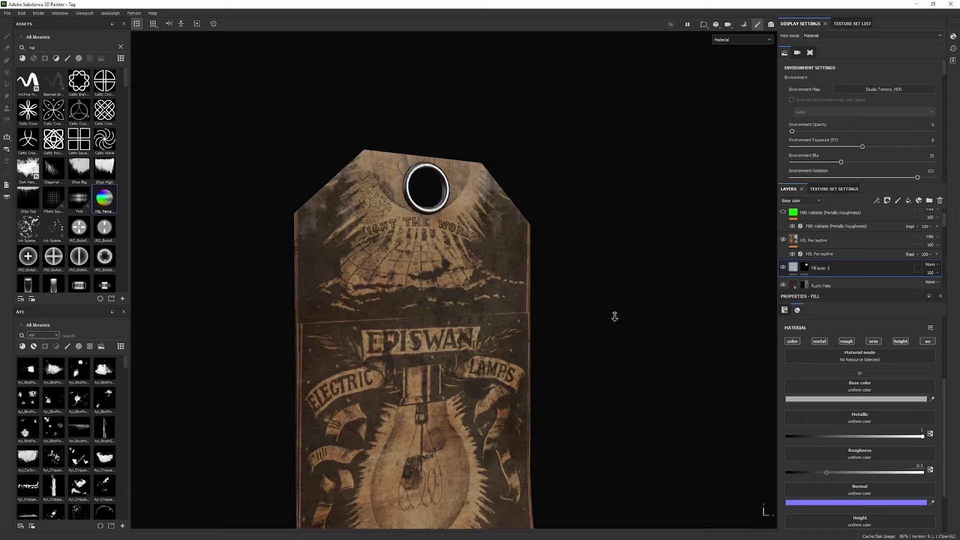
- Rotate the environment lighting and orbit the tag to examine how the paper and metal eyelet react to different light angles
shift+right_drag(731, 337, 609, 241)
alt+right_drag(609, 241, 138, 243)
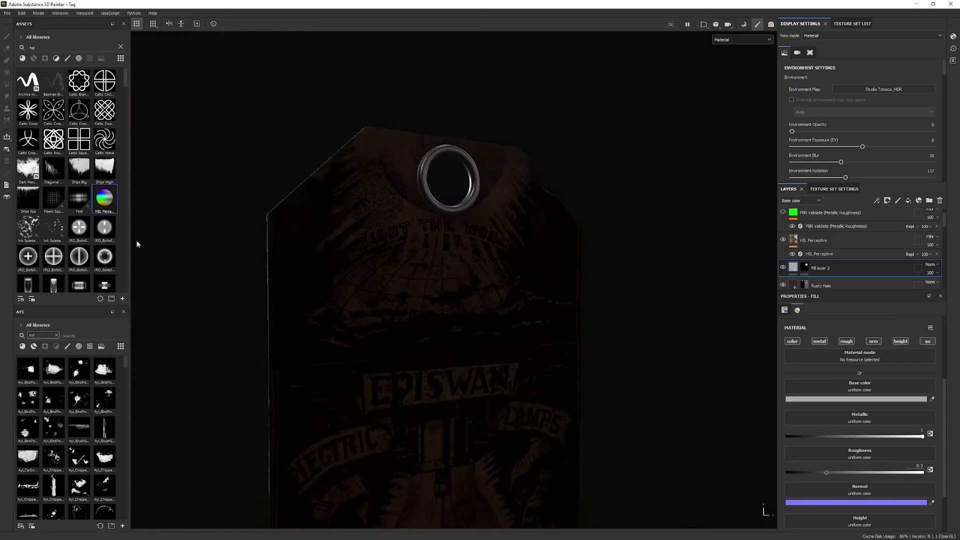
alt+drag(138, 243, 330, 206)
mouse_move(330, 206)
shift+right_down()
mouse_move(379, 202)
mouse_move(347, 201)
shift+right_up()
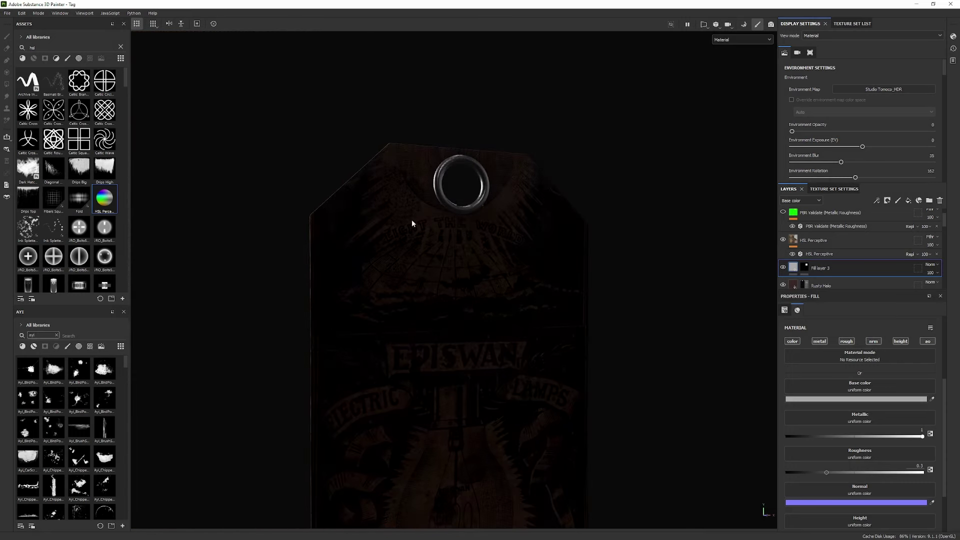
alt+right_drag(412, 220, 350, 205)
alt+drag(350, 205, 430, 195)
scroll(540, 214, up, 5)
alt+drag(493, 188, 427, 191)
shift+right_drag(636, 289, 536, 220)
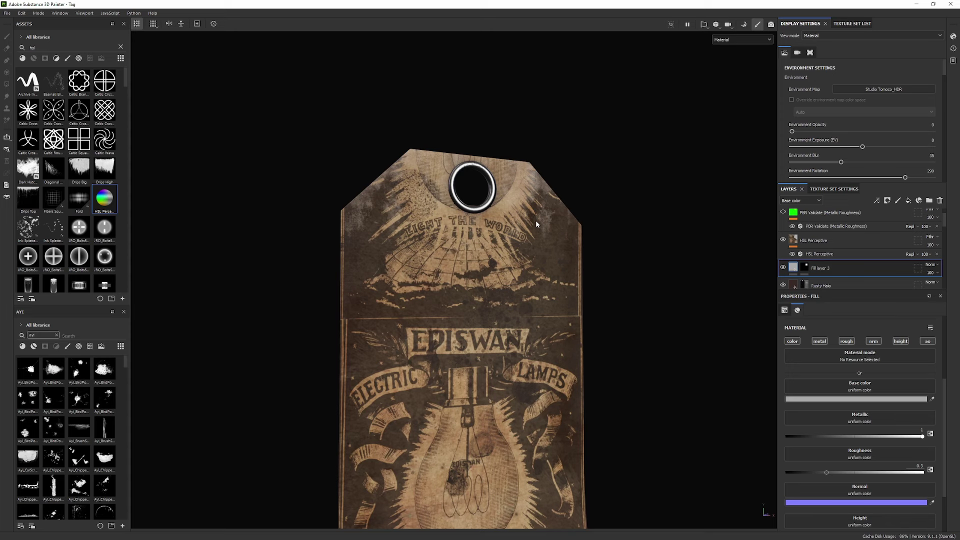
alt+drag(495, 200, 413, 196)
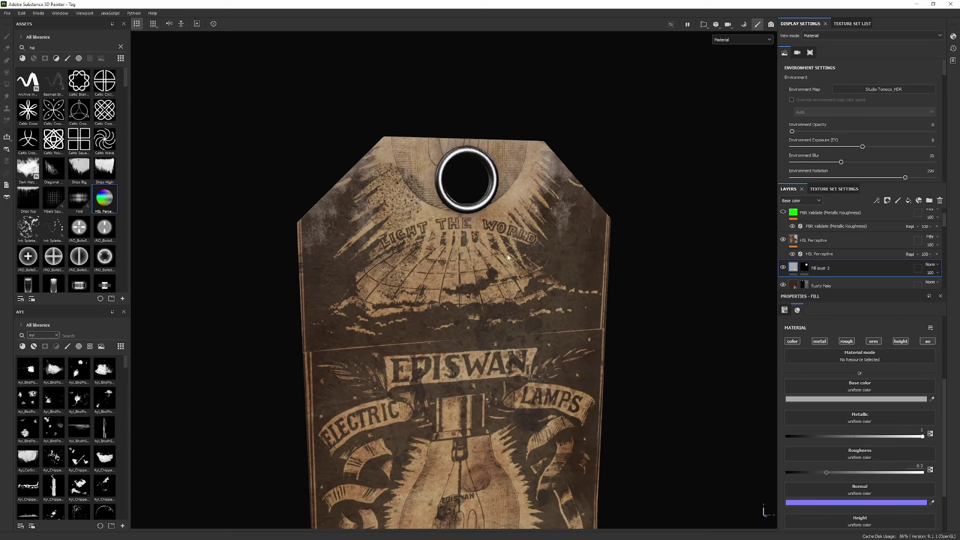
alt+drag(514, 258, 503, 223)
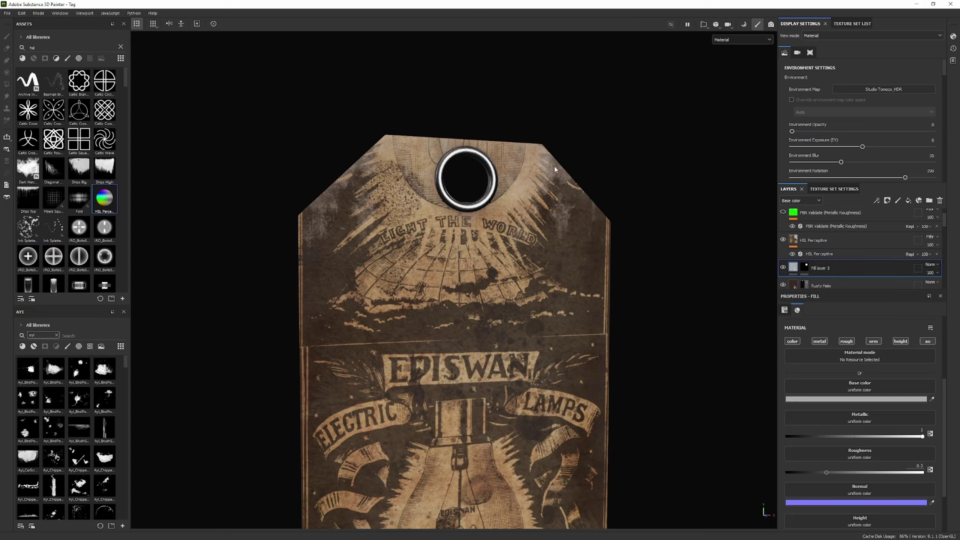
scroll(554, 166, up, 2)
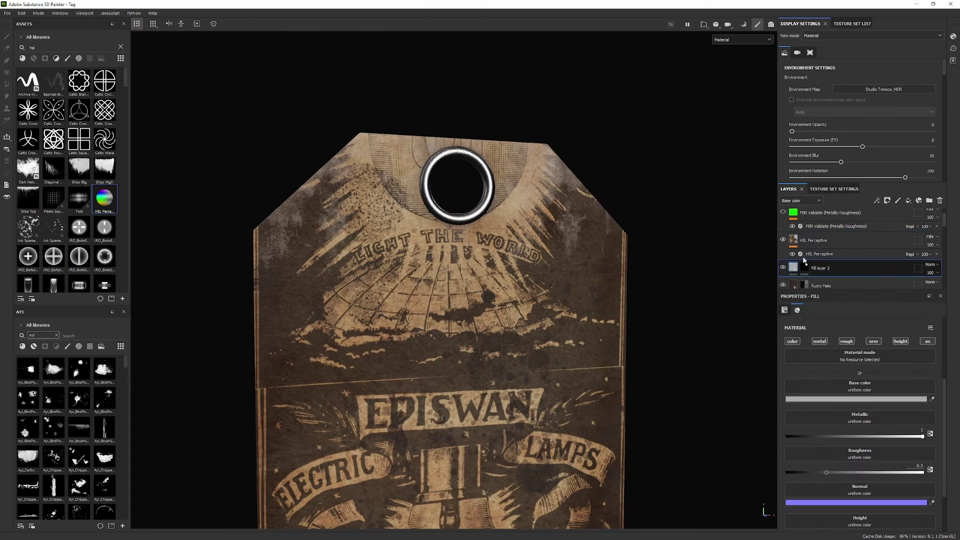
- Add an anchor point above the filter in the HSL Perceptive layer and name it FinalMask
click(829, 254)
click(876, 200)
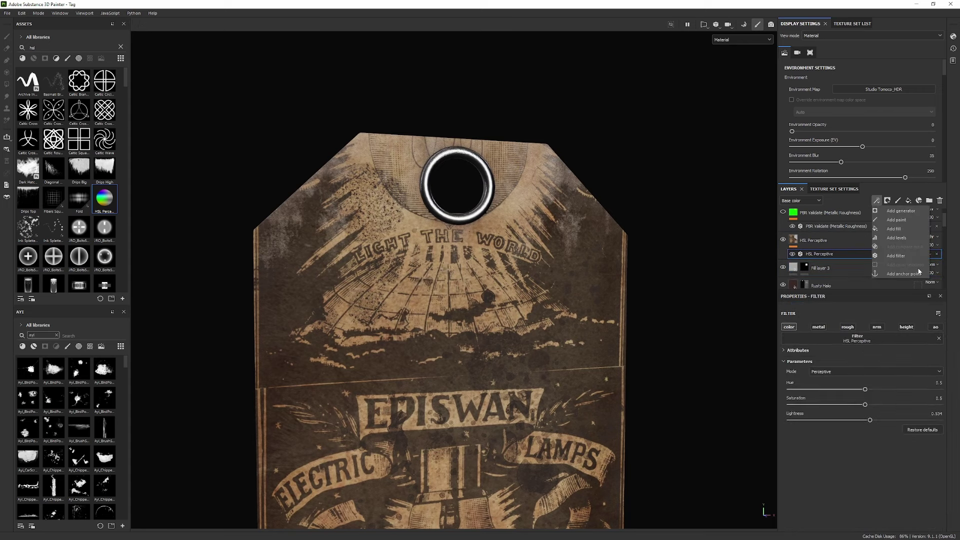
click(904, 273)
triple_click(854, 321)
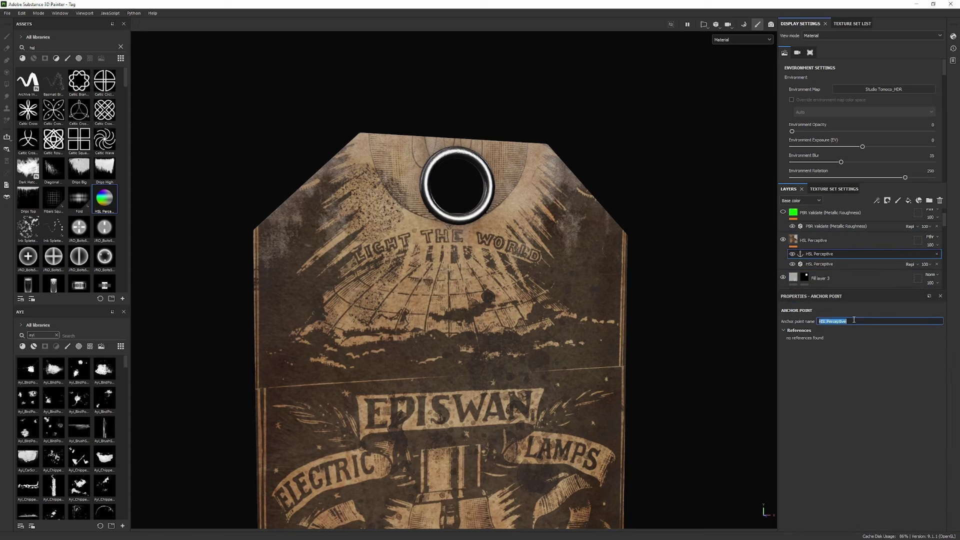
text(FinalMask)
key(Return)
click(839, 248)
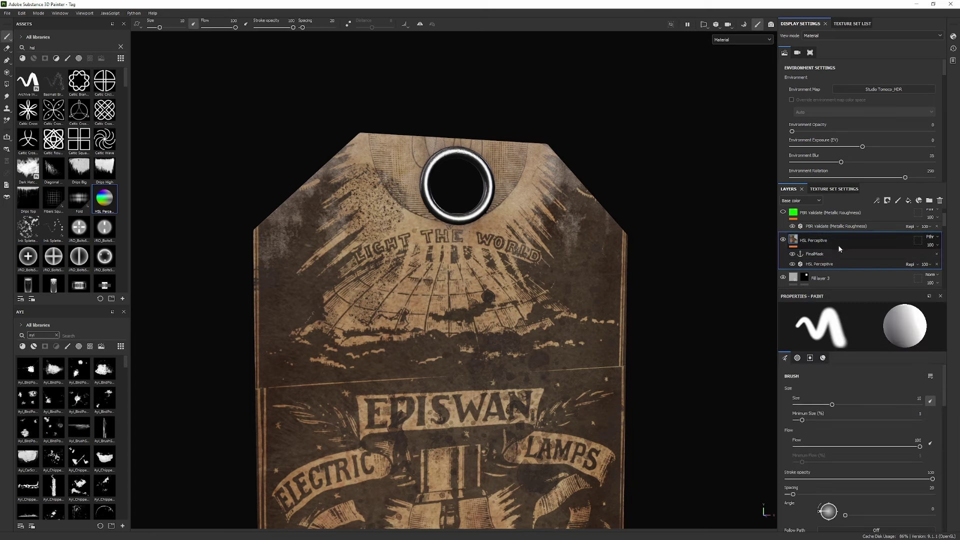
- Darken the eyelet fill layer's base color to gray 5F5F5F
click(827, 278)
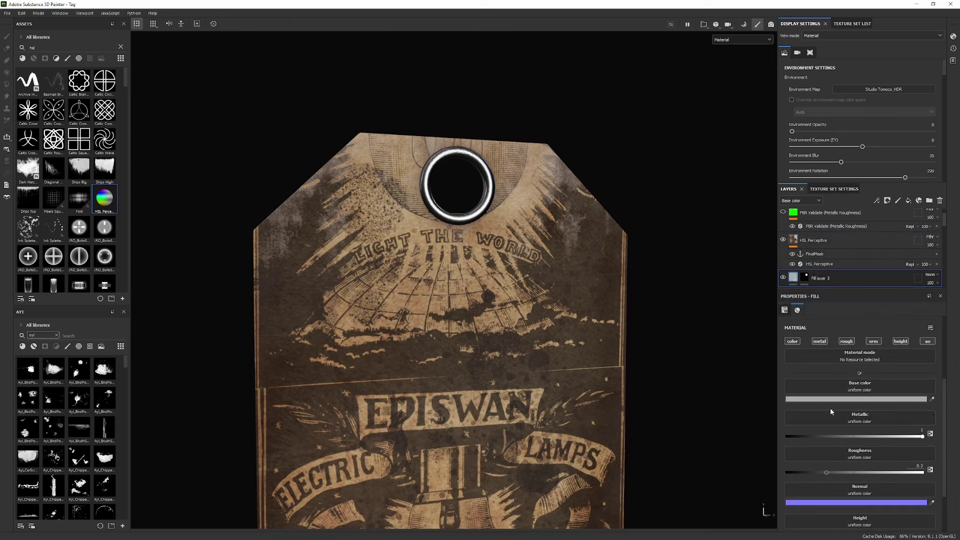
click(841, 399)
drag(825, 332, 752, 320)
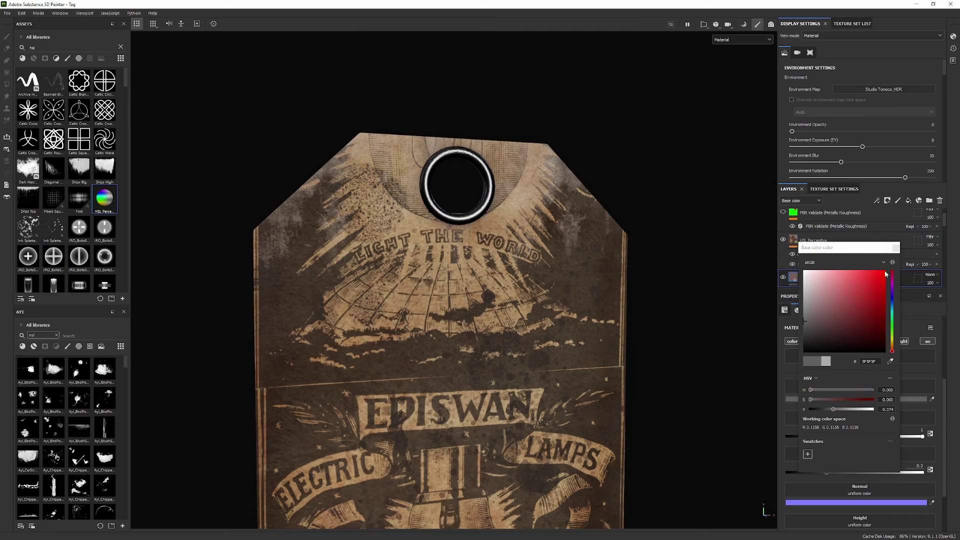
- Rotate the environment lighting and examine the darkened eyelet up close in the Material view
mouse_move(527, 203)
shift+right_down()
mouse_move(505, 203)
mouse_move(532, 221)
shift+right_up()
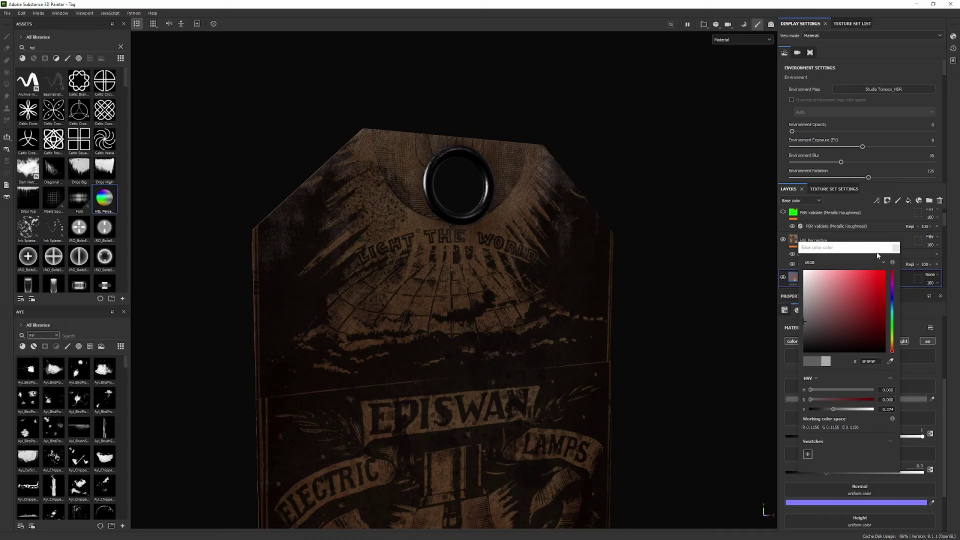
key(c)
key(m)
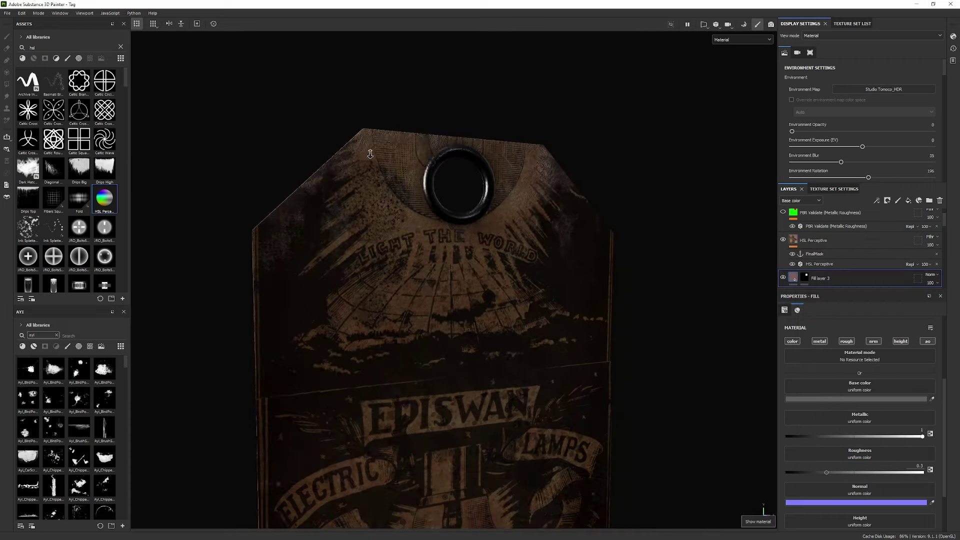
alt+right_drag(367, 148, 472, 200)
shift+right_drag(471, 200, 658, 290)
alt+drag(657, 293, 469, 255)
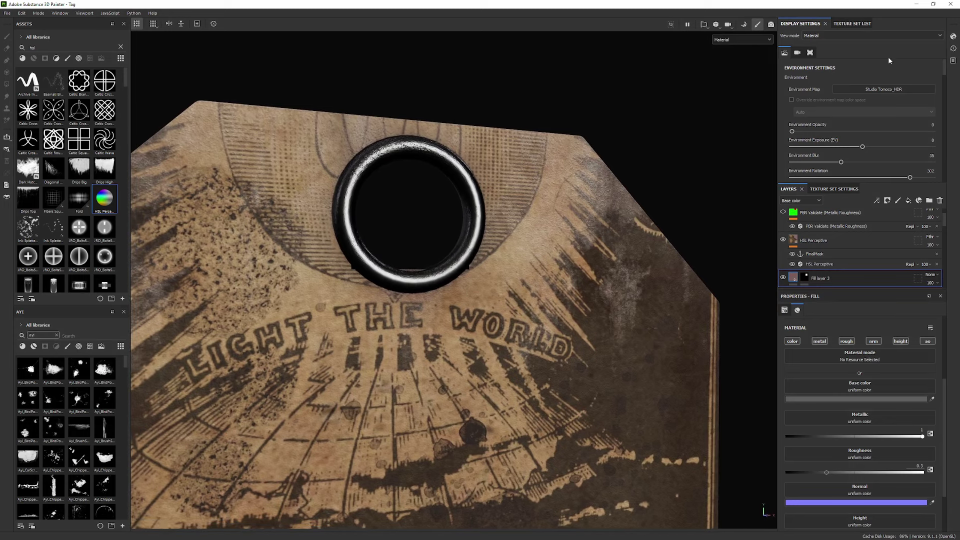
- Set the environment map to Studio Tomoco and check the eyelet's reflections from several angles
click(888, 92)
click(880, 110)
alt+drag(440, 172, 405, 161)
click(870, 90)
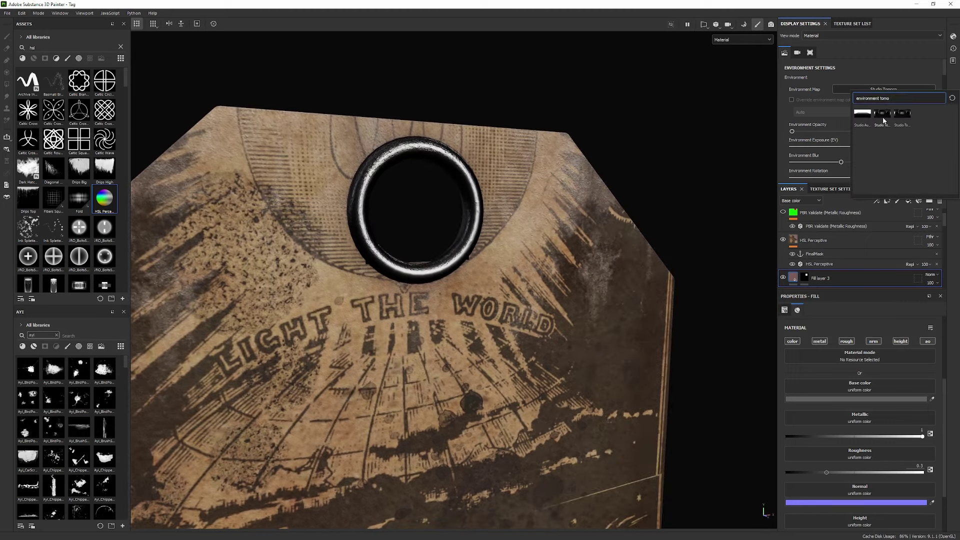
alt+drag(325, 186, 414, 190)
mouse_move(355, 197)
alt+mouse_down()
mouse_move(281, 191)
mouse_move(303, 194)
alt+mouse_up()
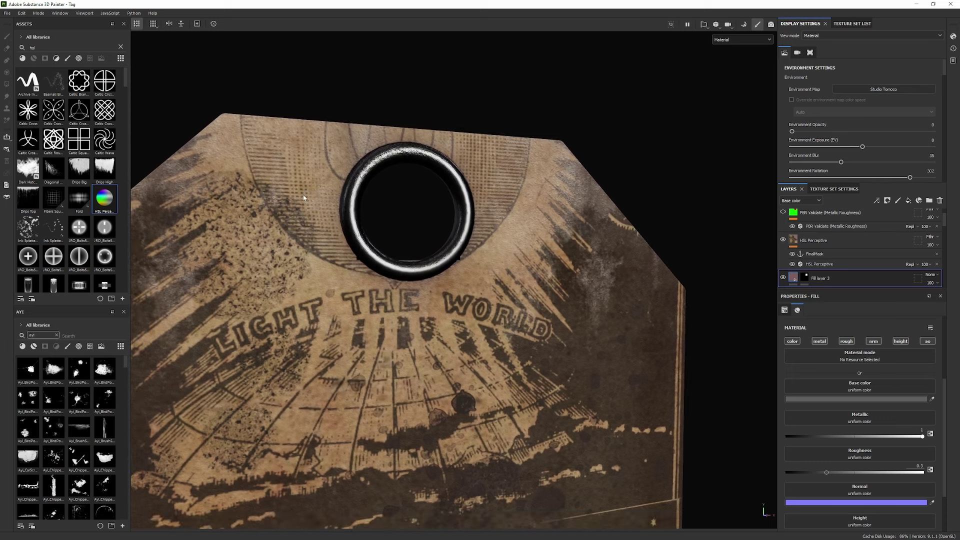
- Select the HSL Perceptive layer and search the assets for a contrast and brightness filter, ending with the term "lumin"
click(794, 243)
scroll(870, 230, up, 1)
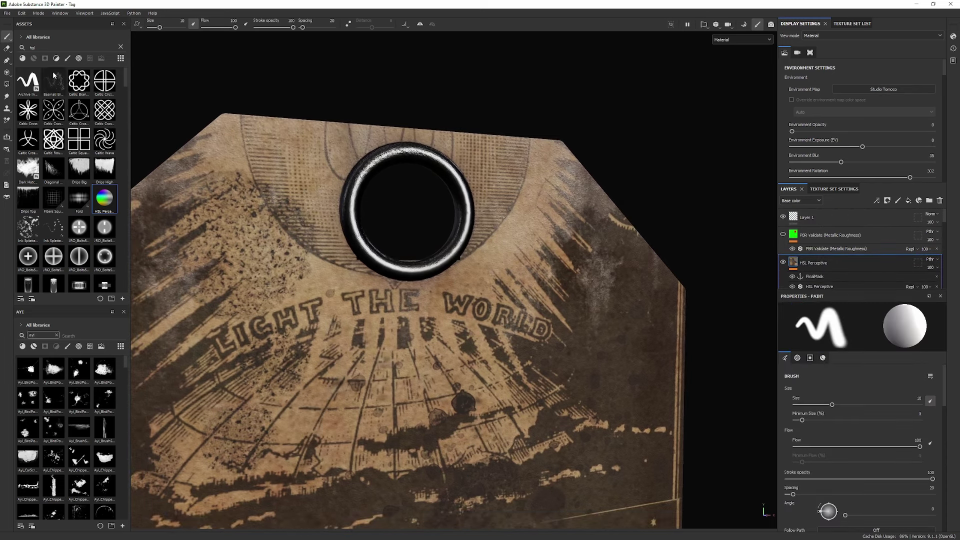
double_click(55, 44)
text(contrsat)
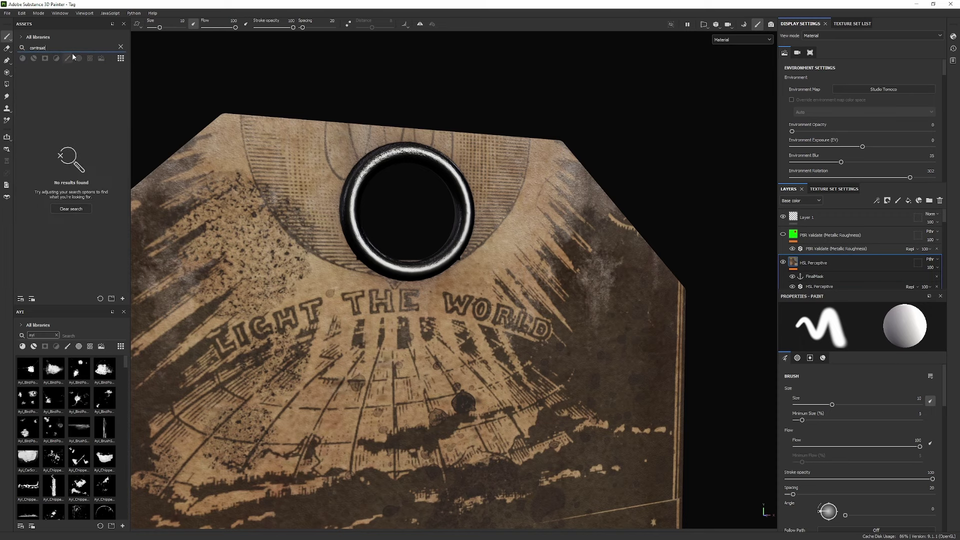
double_click(69, 45)
text(brig)
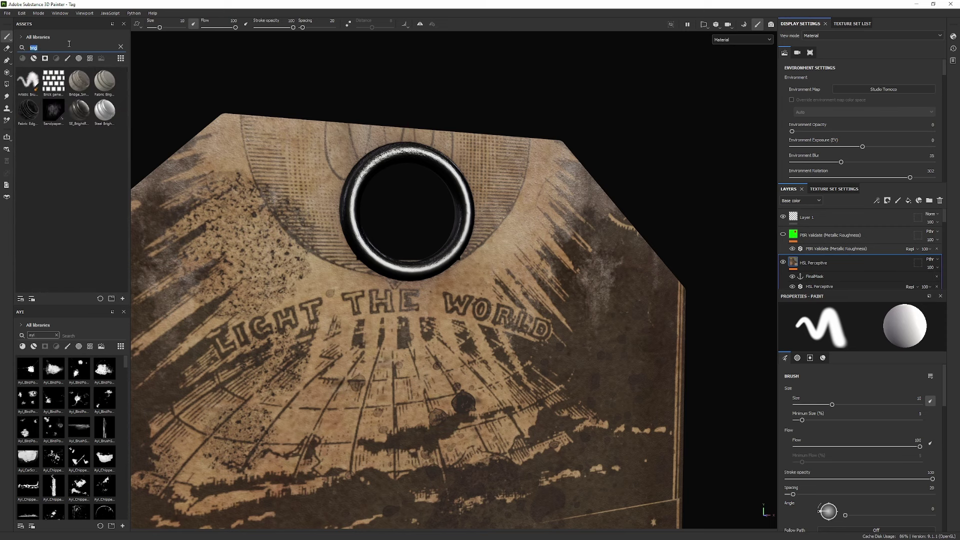
key(BackSpace)
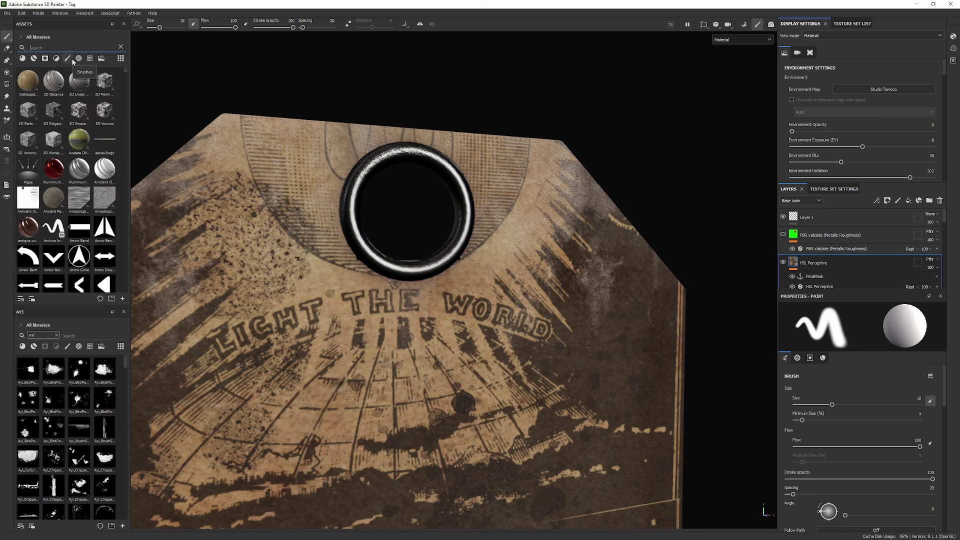
text(lumin)
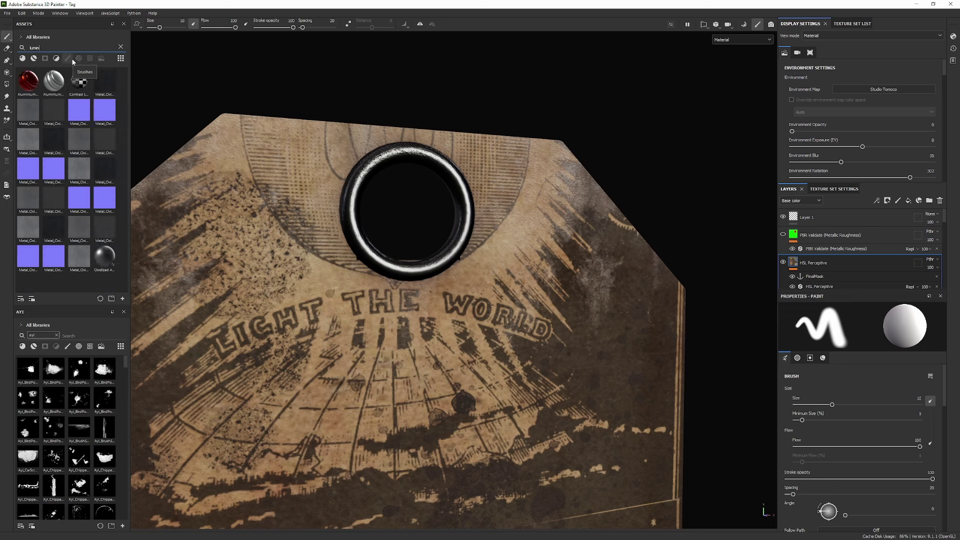
- Add the Contrast Luminosity filter as its own layer between PBR Validate and HSL Perceptive, undoing the misplaced drop into PBR Validate
drag(79, 80, 830, 258)
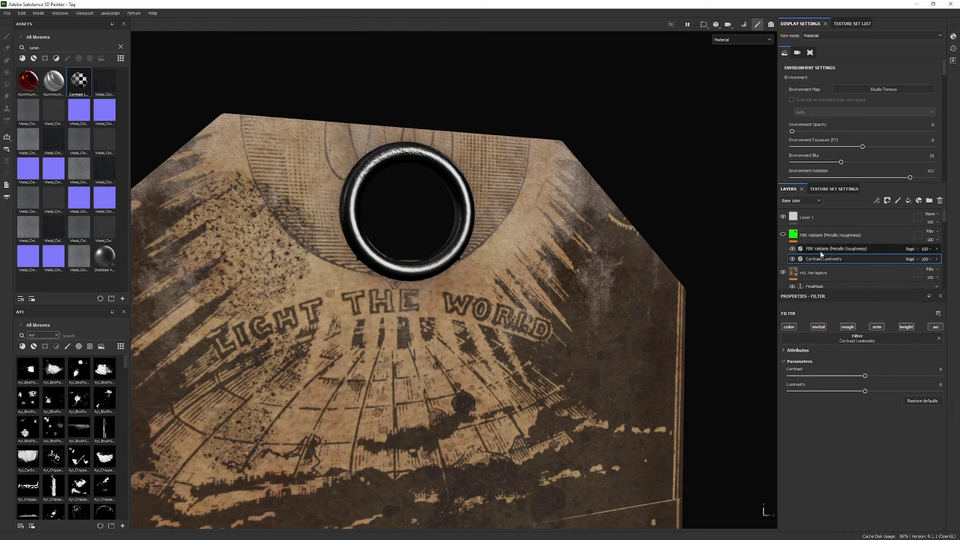
key(ctrl+z)
drag(79, 80, 798, 254)
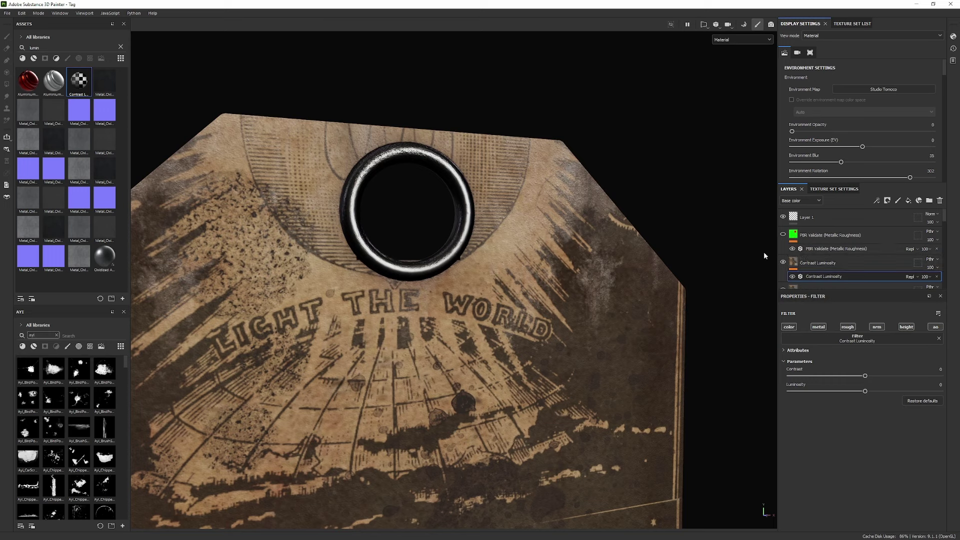
scroll(800, 243, down, 2)
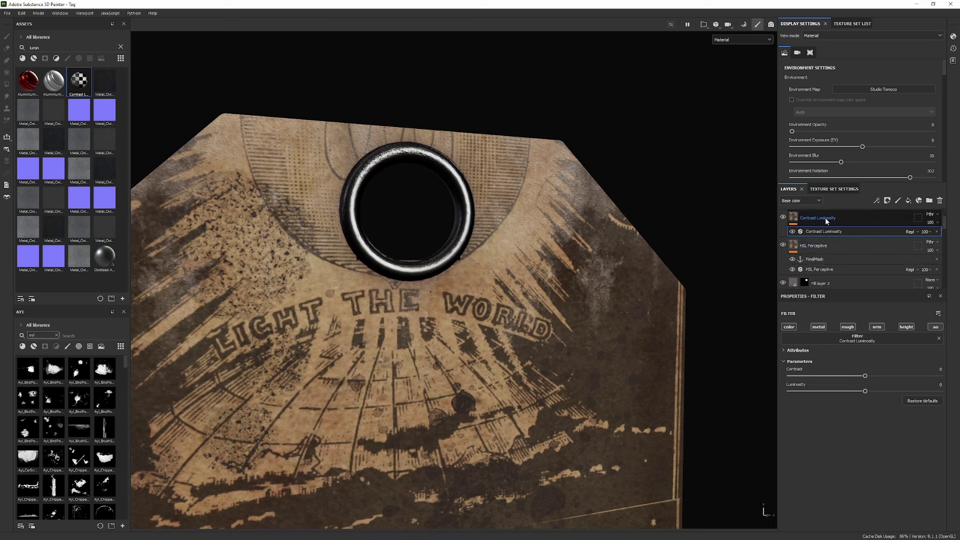
- Add a black mask to the Contrast Luminosity layer and put a fill effect in that mask
click(826, 222)
click(887, 201)
click(895, 220)
click(877, 201)
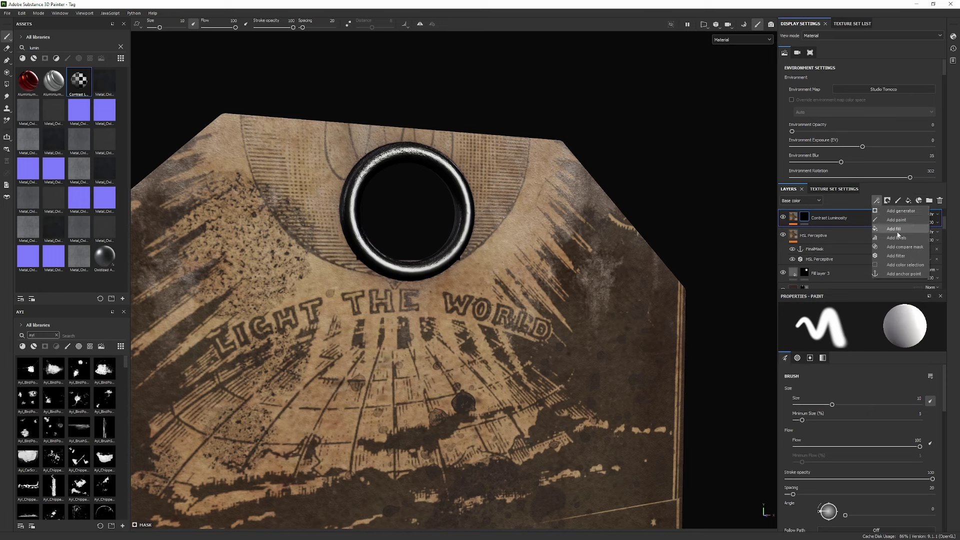
click(897, 230)
- Drive the mask's fill with the FinalMask anchor point, using Metallic as the referenced channel
click(869, 343)
click(902, 348)
click(878, 360)
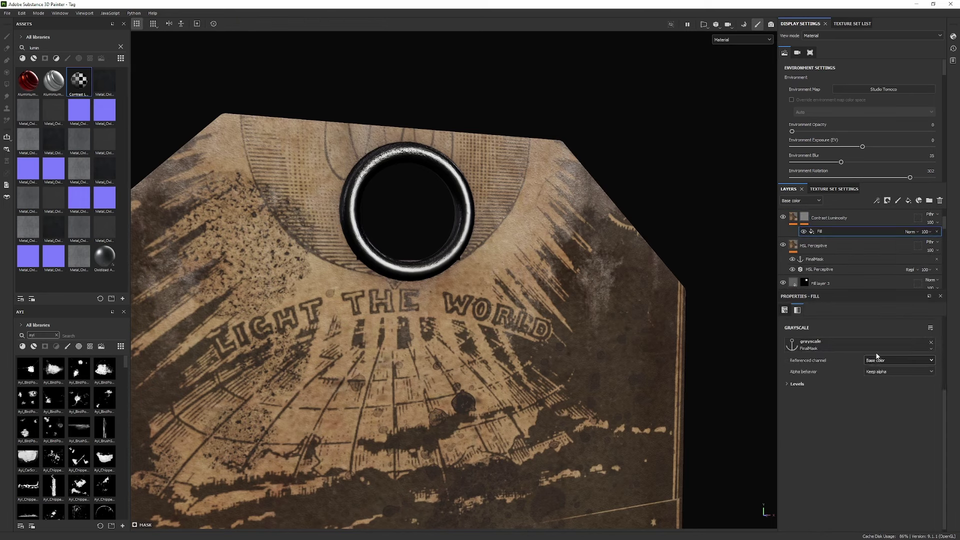
click(899, 359)
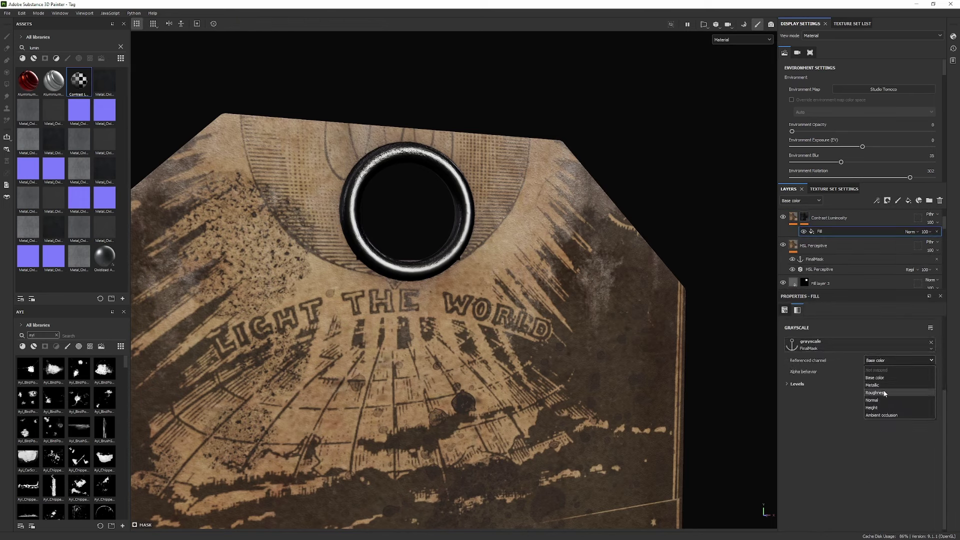
click(890, 400)
- Examine the Contrast Luminosity mask on the eyelet and compare it with the Material view up close
alt+click(806, 217)
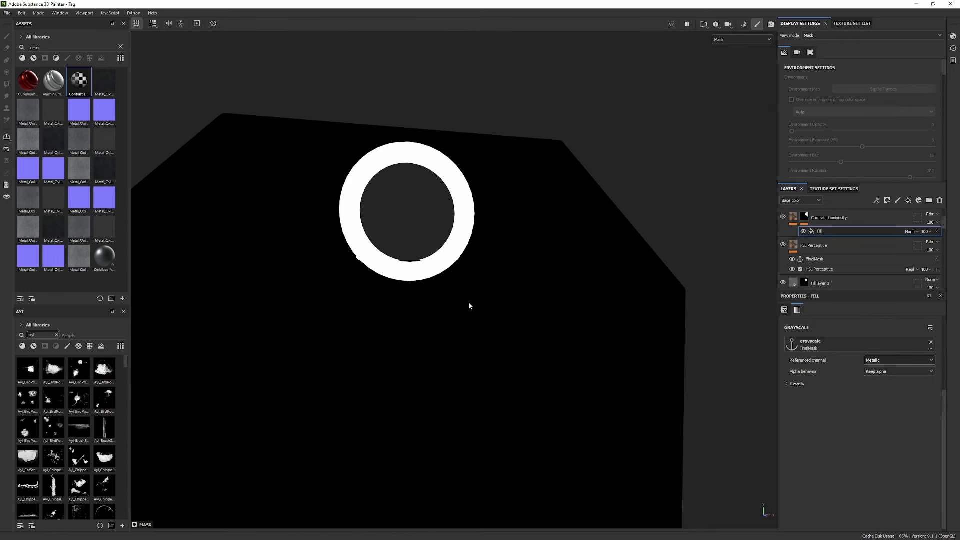
key(f)
click(792, 219)
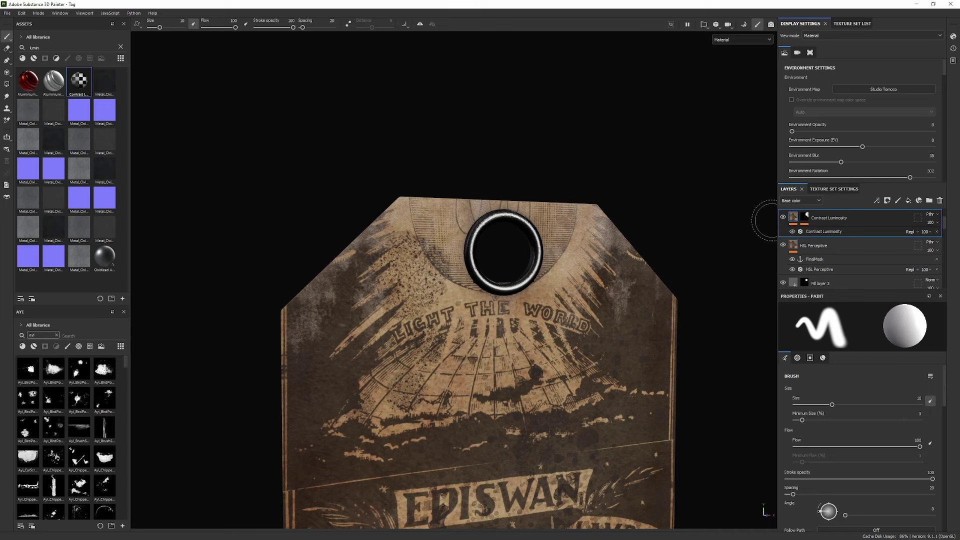
alt+right_drag(440, 189, 649, 307)
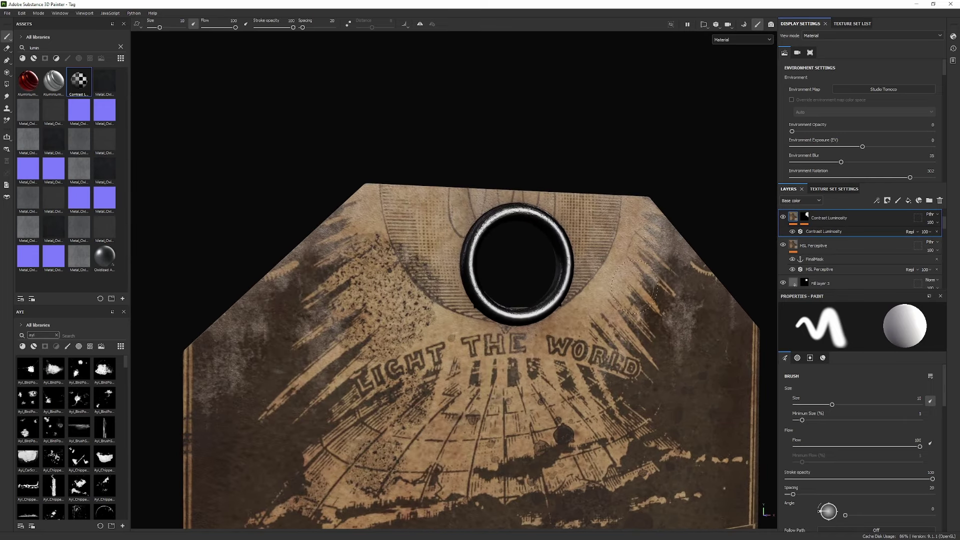
alt+middle_drag(634, 287, 576, 283)
alt+right_drag(576, 283, 780, 236)
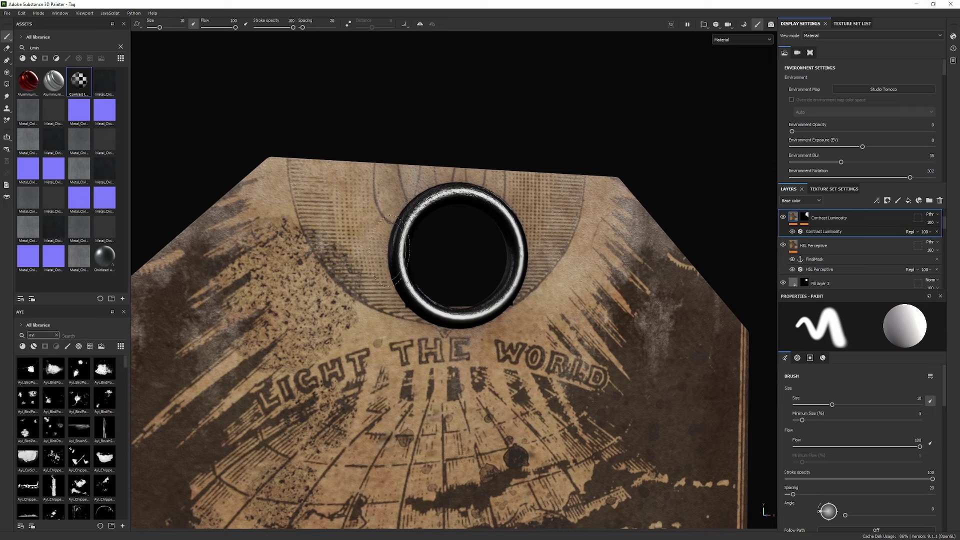
scroll(400, 319, up, 1)
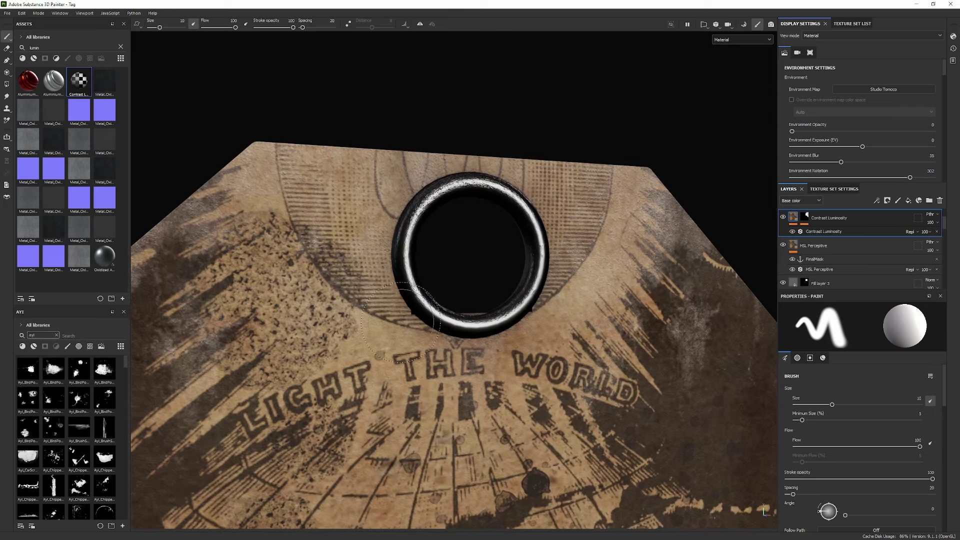
alt+right_drag(401, 323, 480, 364)
alt+middle_drag(479, 363, 463, 371)
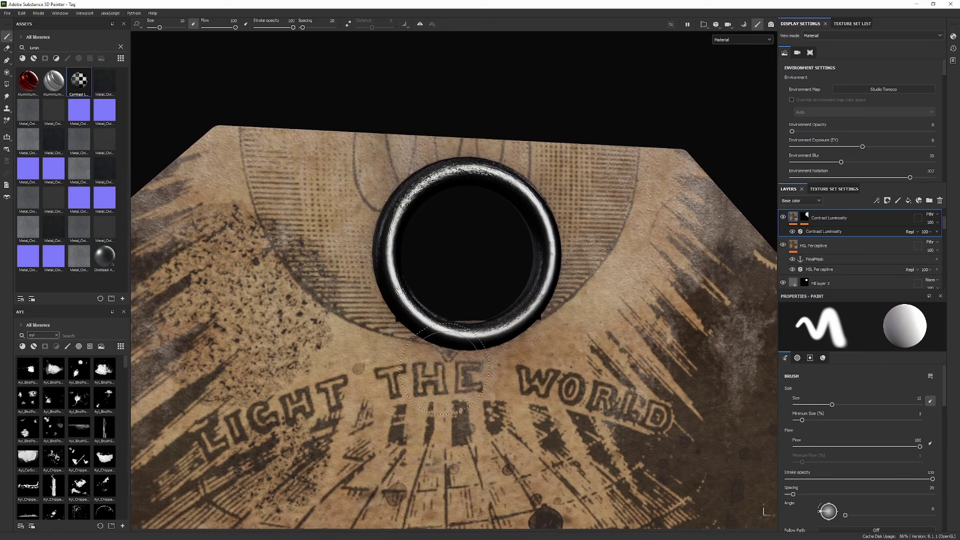
alt+click(803, 216)
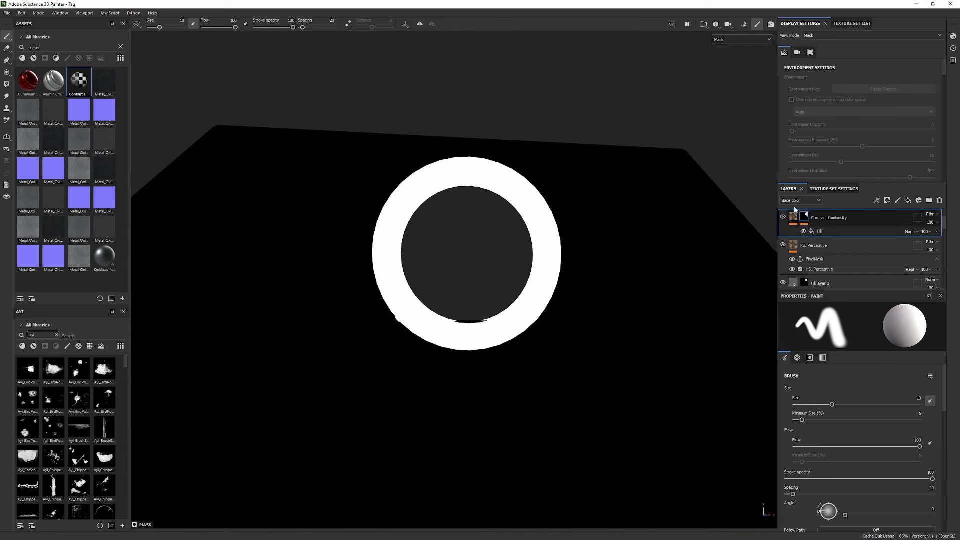
click(793, 217)
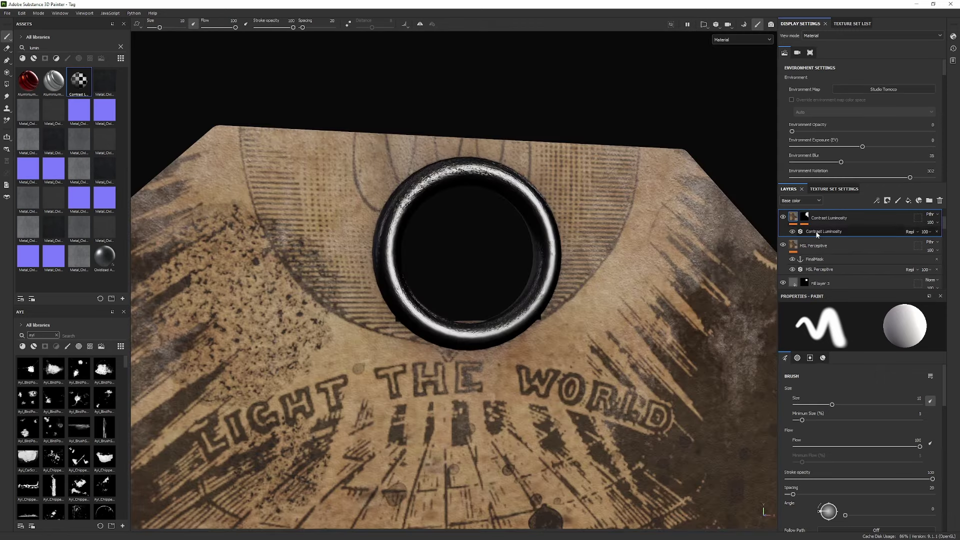
- Limit the Contrast Luminosity filter to the color channel and set its luminosity to 0.457711 with PBR Validate shown
click(817, 233)
drag(865, 391, 890, 390)
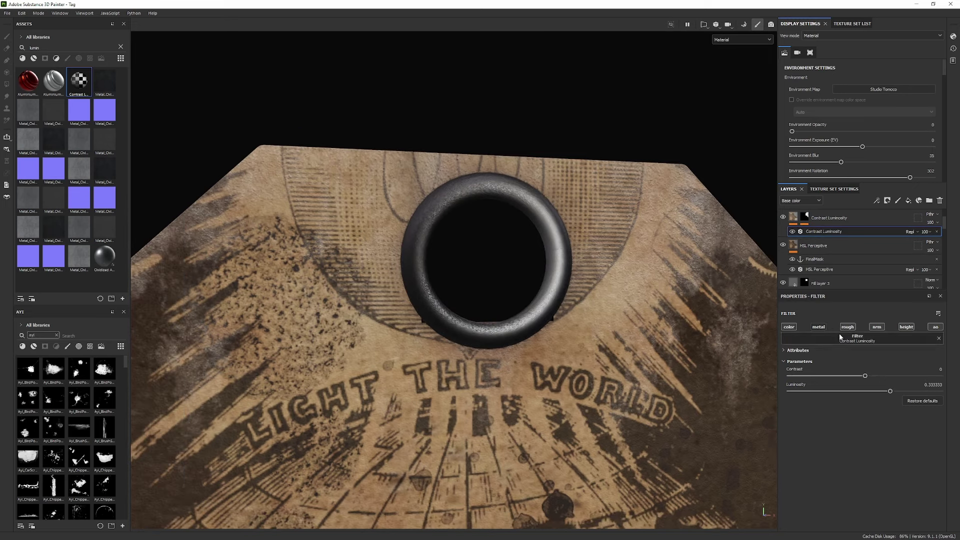
click(844, 329)
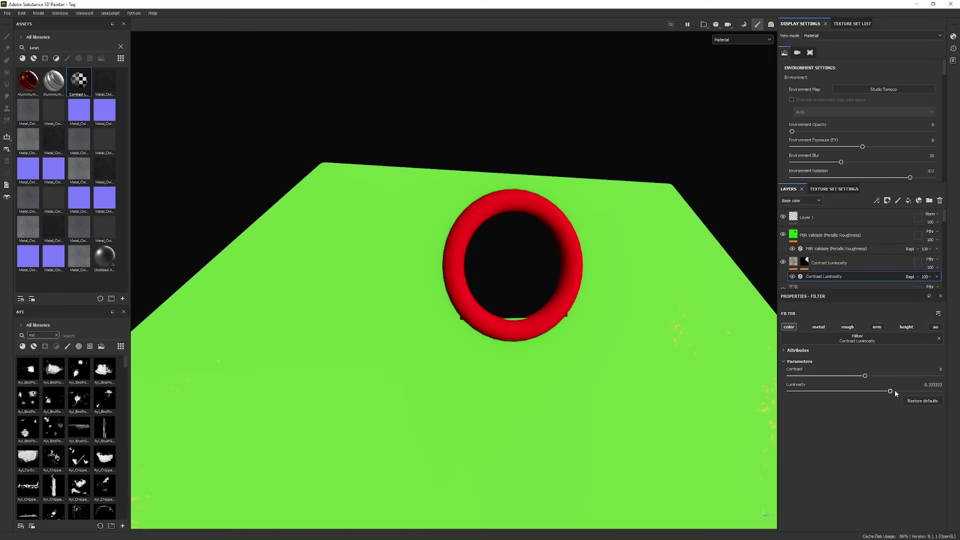
drag(895, 392, 900, 391)
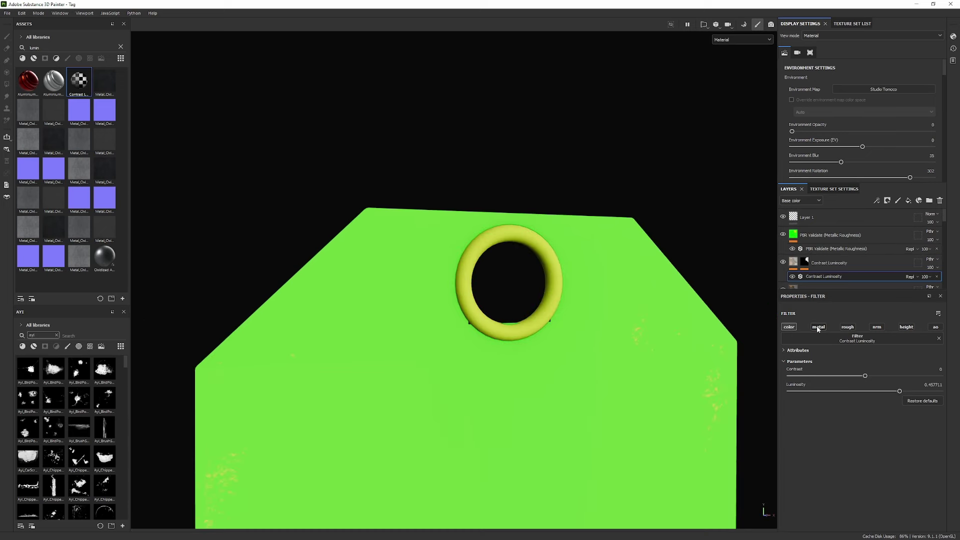
- Check the Contrast Luminosity mask, and move Fill layer 3 below the Rusty Halo layer
scroll(642, 287, up, 3)
alt+click(804, 262)
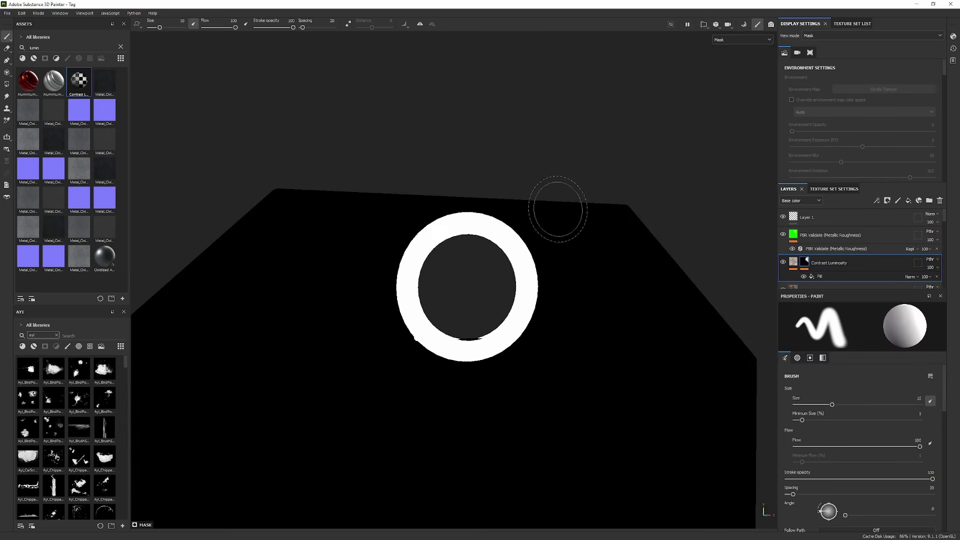
scroll(817, 237, down, 3)
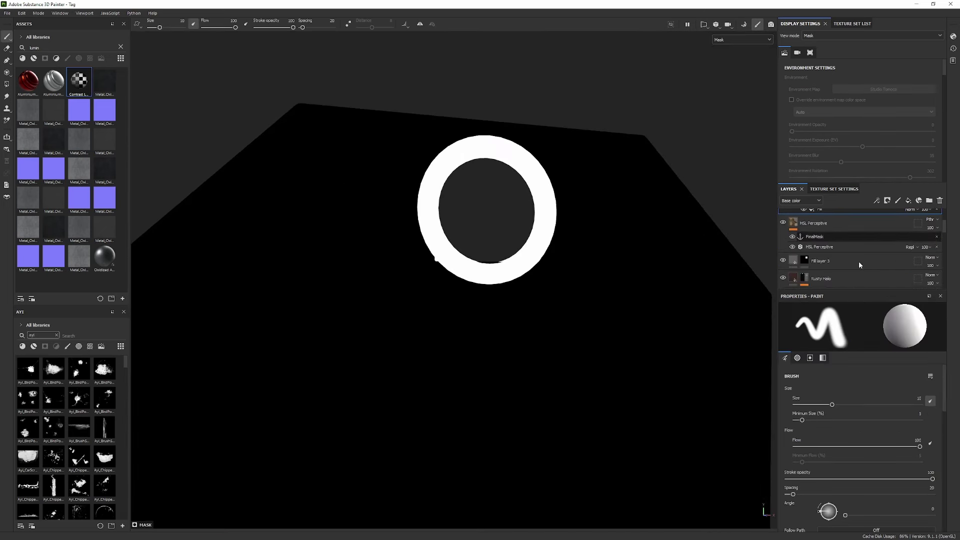
click(797, 260)
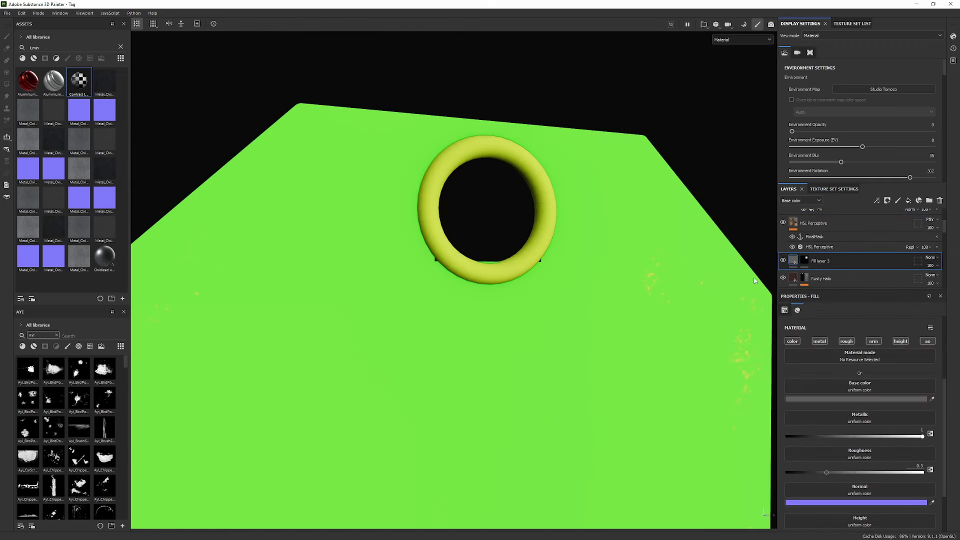
scroll(819, 261, down, 1)
drag(794, 236, 795, 264)
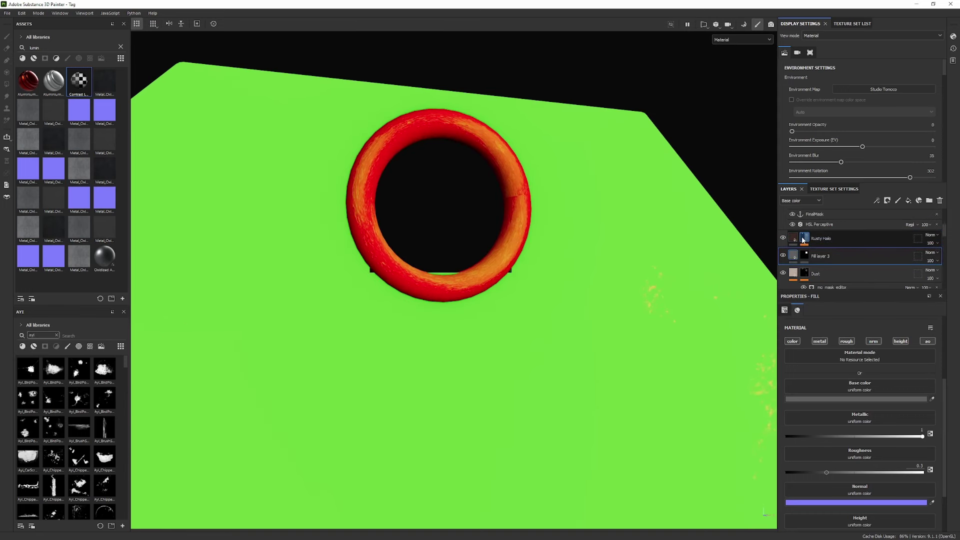
- Show the Rusty Halo mask and add a fill effect with the grunge 19 texture, blended with Multiply
alt+click(804, 238)
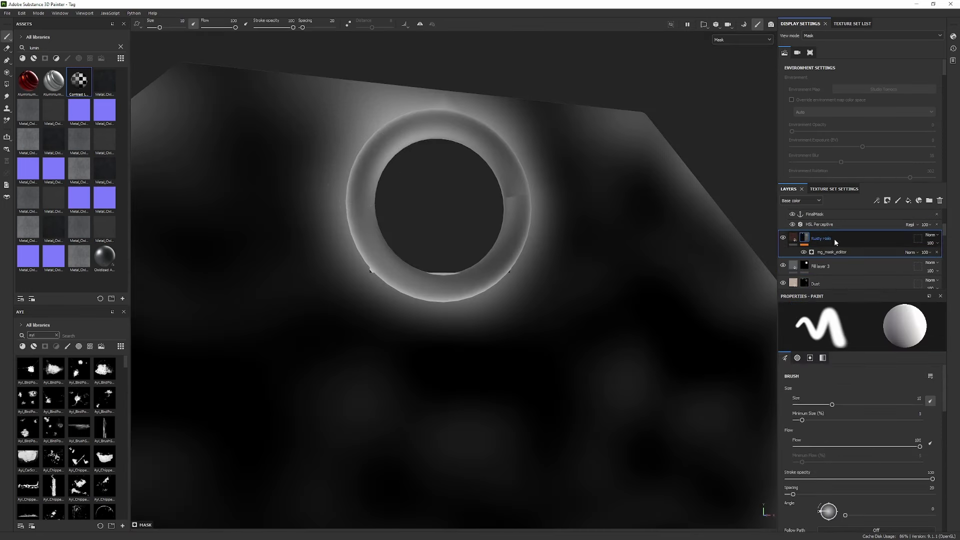
click(876, 201)
click(895, 227)
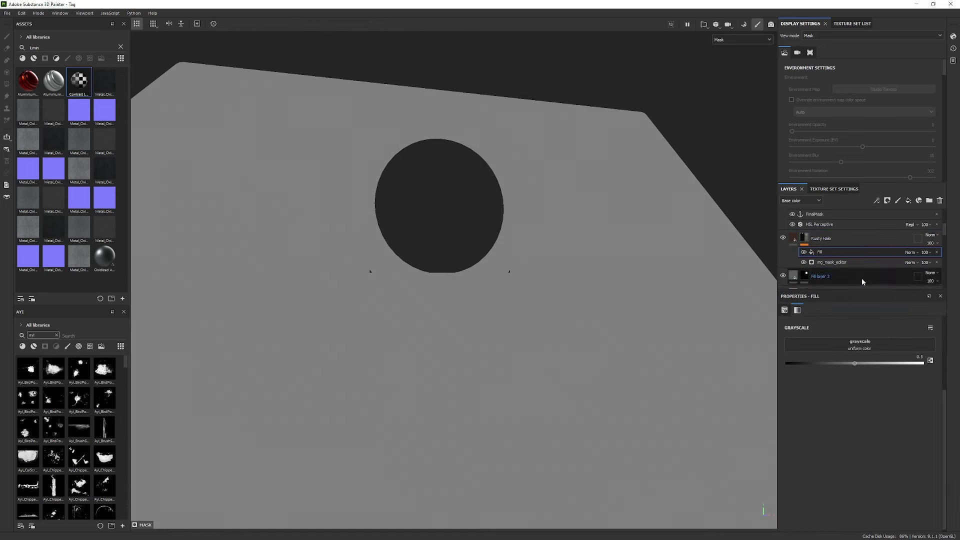
key(ctrl+a)
text(grunge)
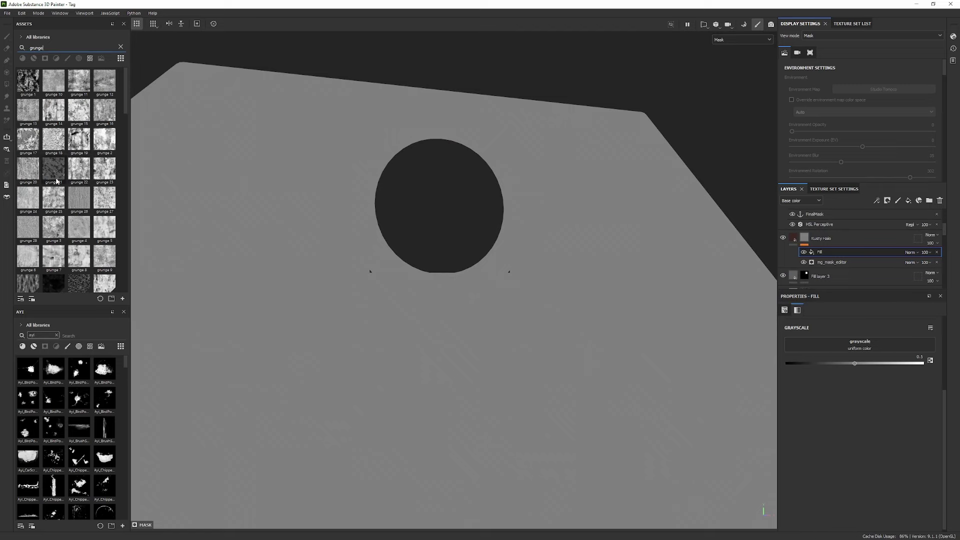
drag(88, 136, 895, 350)
click(912, 252)
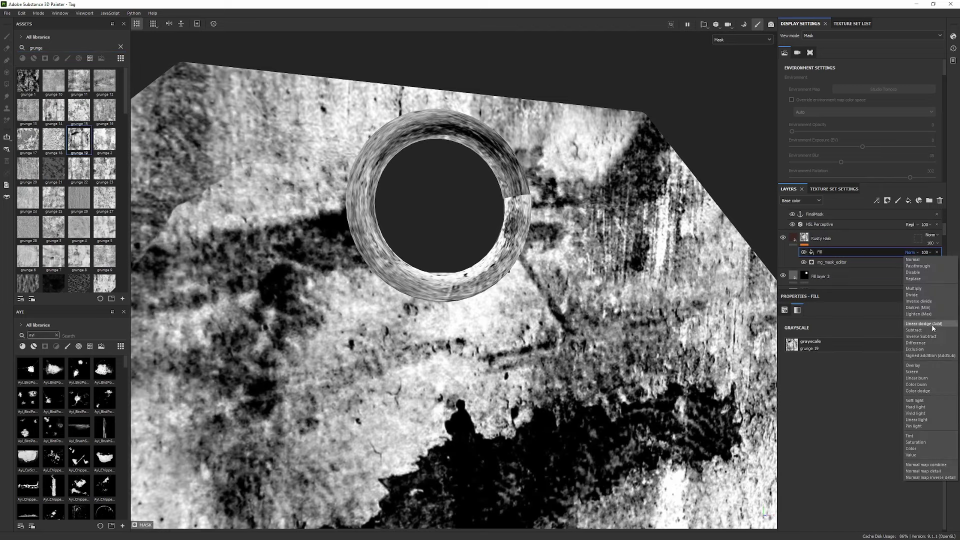
click(915, 288)
scroll(707, 263, up, 1)
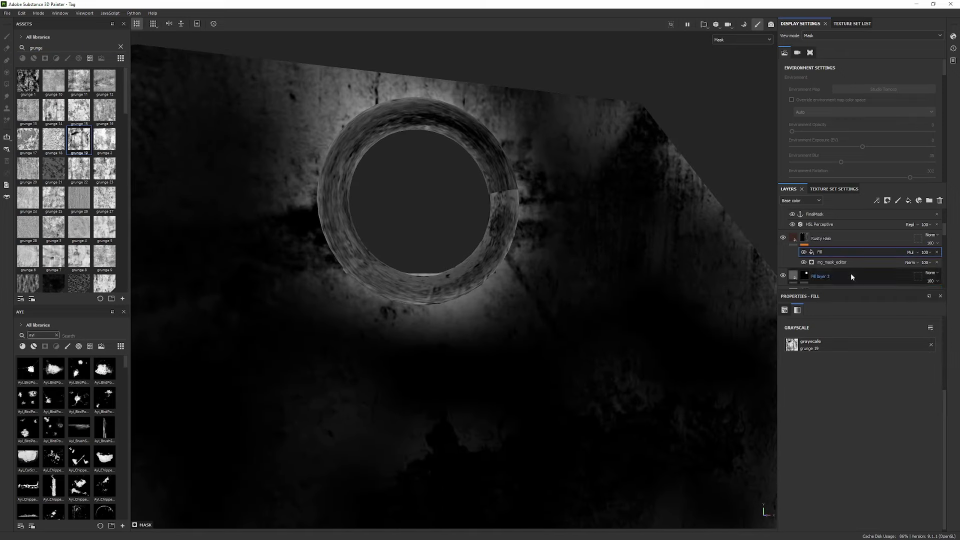
- Add a Levels effect to the Rusty Halo mask, with the white input at about 0.53 and the black input at 0.144
click(877, 201)
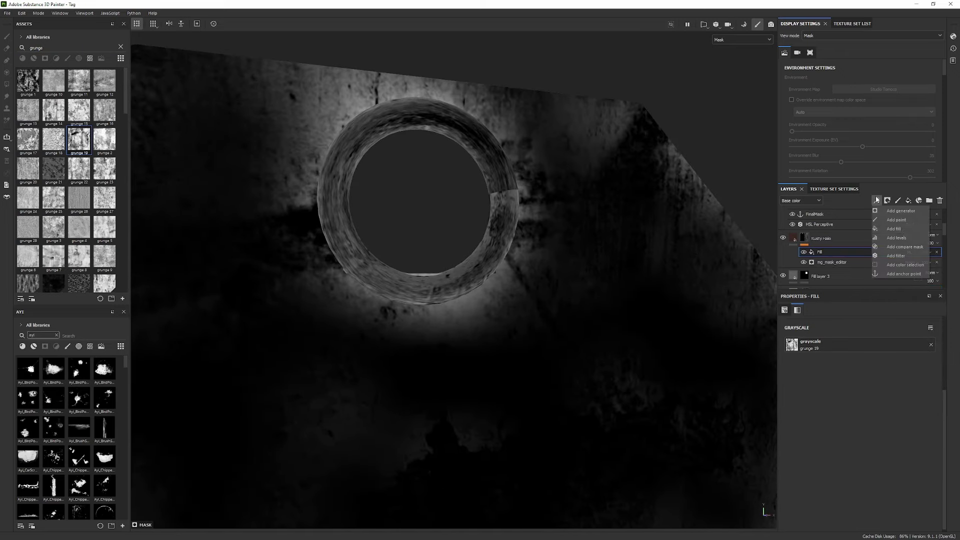
click(908, 237)
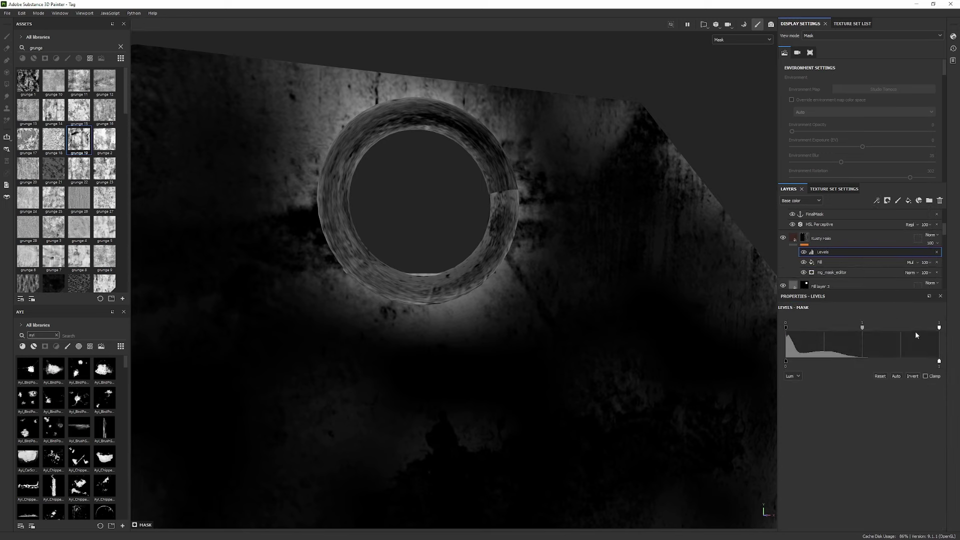
drag(926, 326, 867, 322)
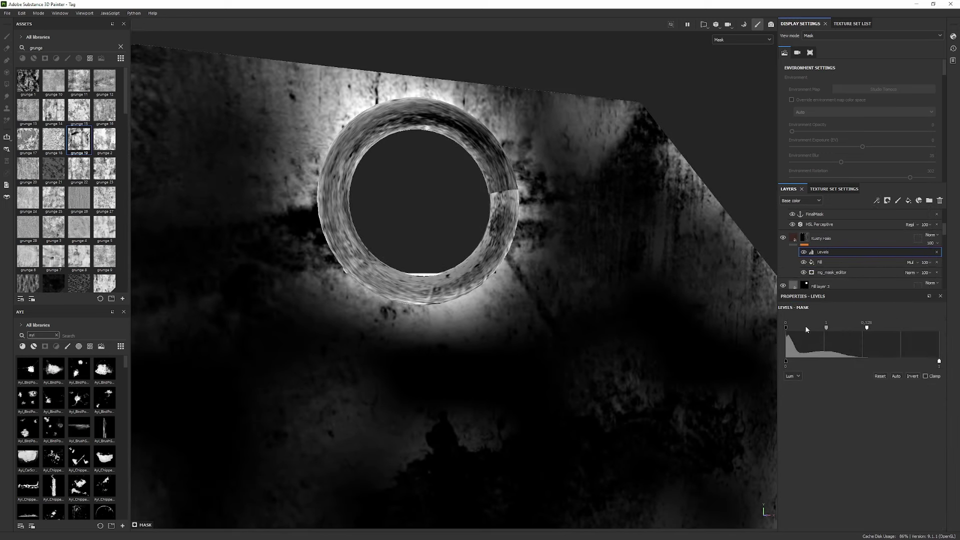
drag(785, 327, 808, 336)
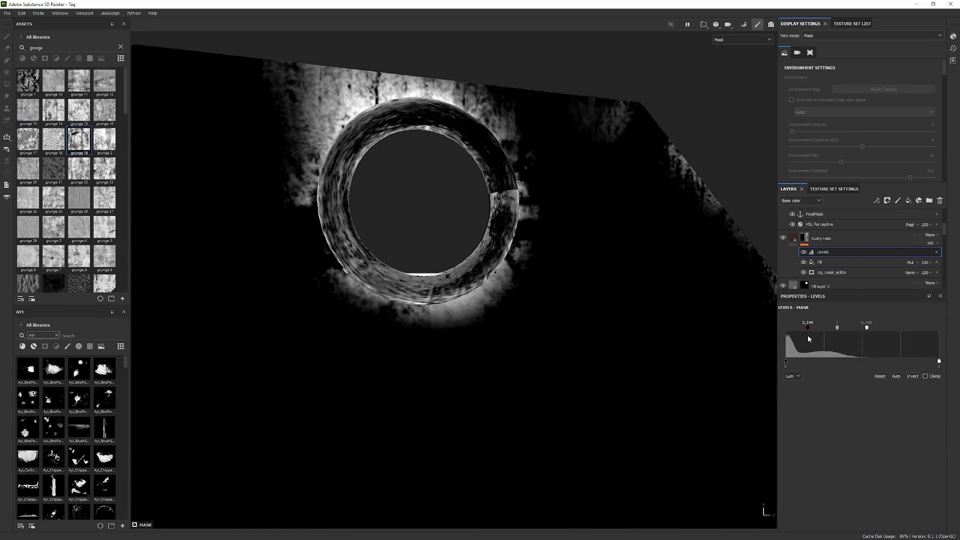
- Check the eyelet in the Material and single-channel views, ending on Metallic, and hide the PBR Validate layer
alt+right_drag(623, 279, 504, 253)
key(c)
alt+drag(493, 258, 433, 249)
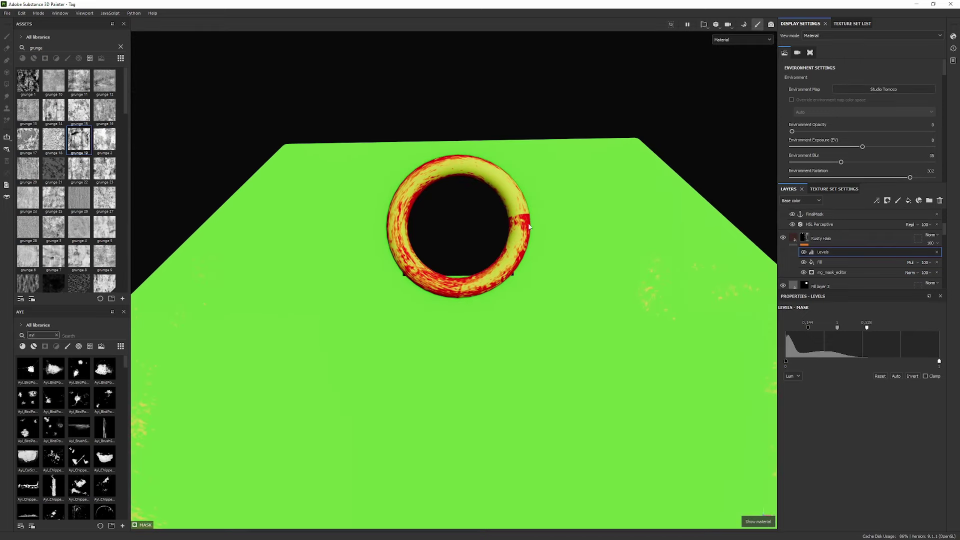
key(c)
key(c)
alt+drag(494, 242, 524, 251)
key(c)
scroll(838, 258, up, 5)
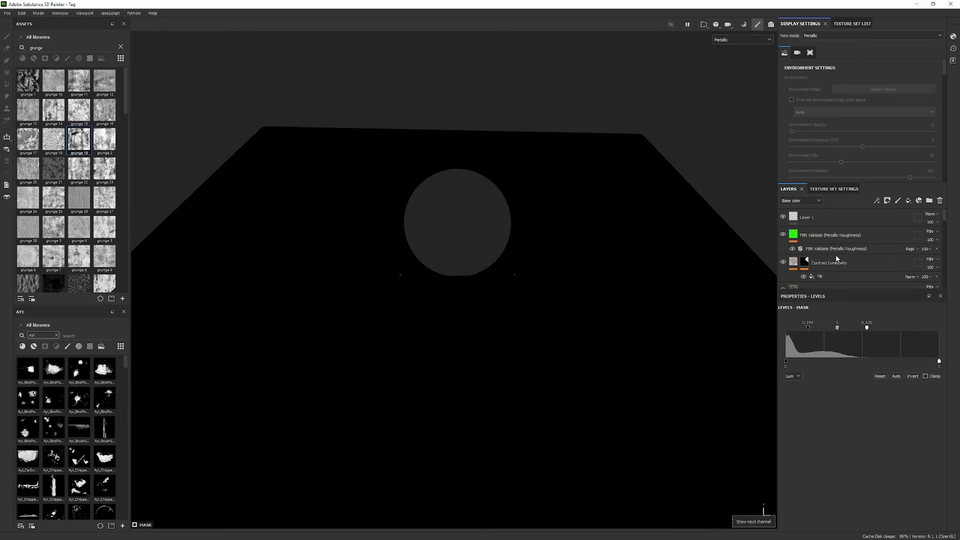
click(781, 239)
alt+right_drag(426, 240, 517, 297)
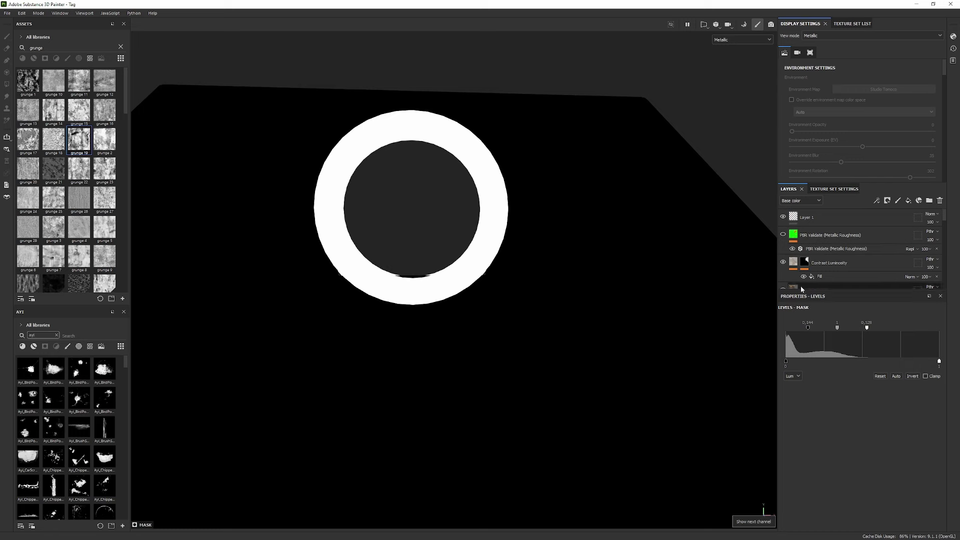
- Enable the metal channel on the Rusty Halo layer's rust_coarse material
scroll(795, 265, down, 2)
scroll(795, 255, down, 2)
click(845, 239)
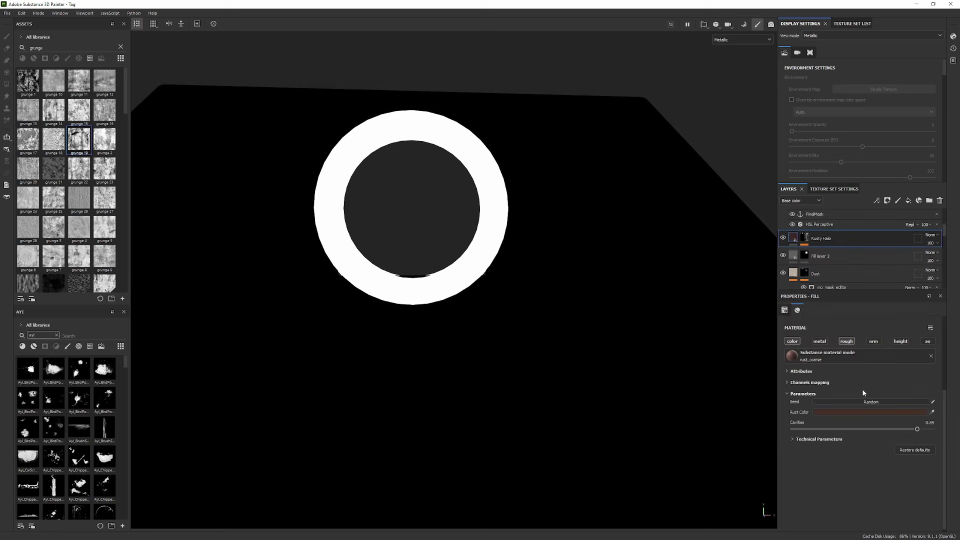
click(822, 341)
- Examine the rust around the eyelet up close in the Metallic, Material and other channel views
alt+right_drag(480, 272, 584, 335)
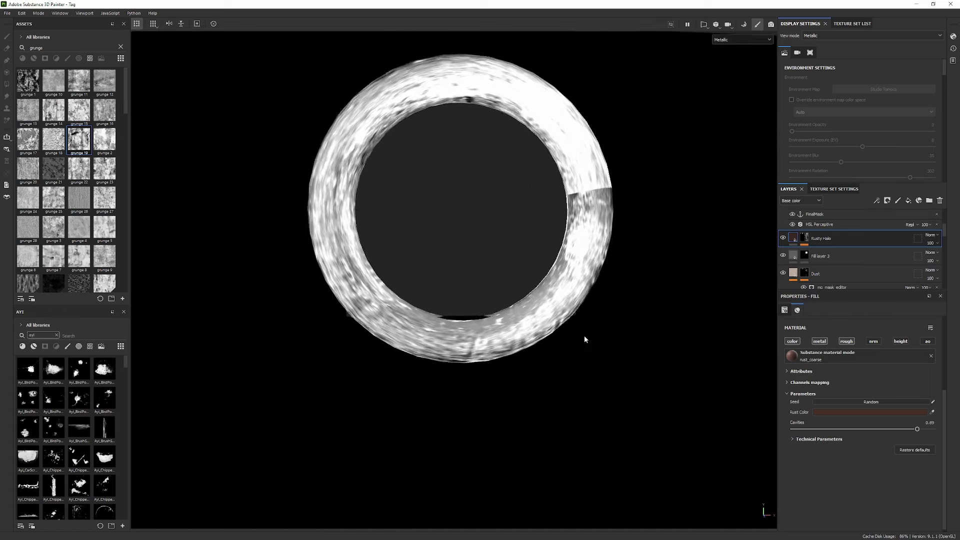
alt+middle_drag(505, 285, 534, 346)
alt+drag(447, 165, 509, 180)
key(m)
key(c)
key(c)
alt+drag(494, 309, 515, 248)
key(c)
key(c)
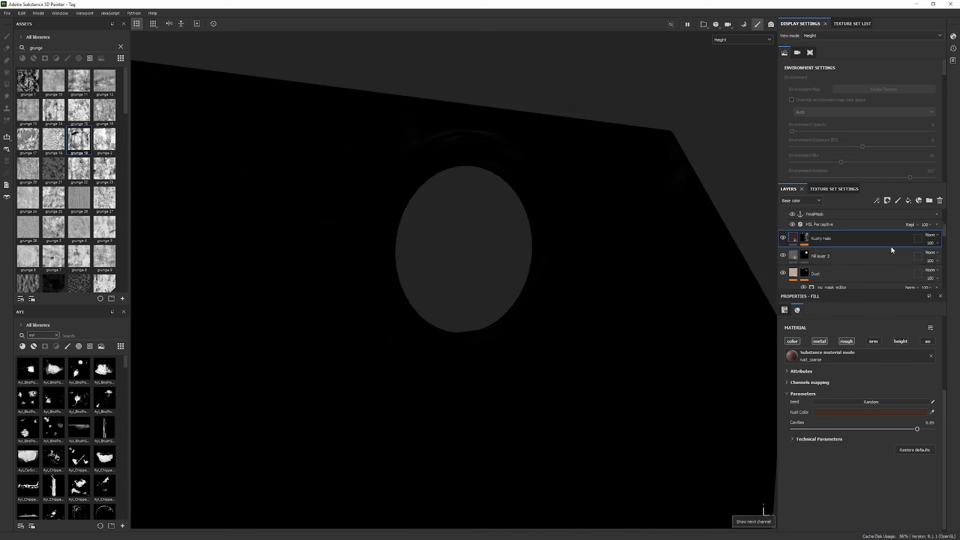
- Show the Contrast Luminosity layer's mask and examine its rust variation around the eyelet
scroll(836, 255, up, 2)
alt+click(805, 217)
alt+drag(638, 223, 532, 217)
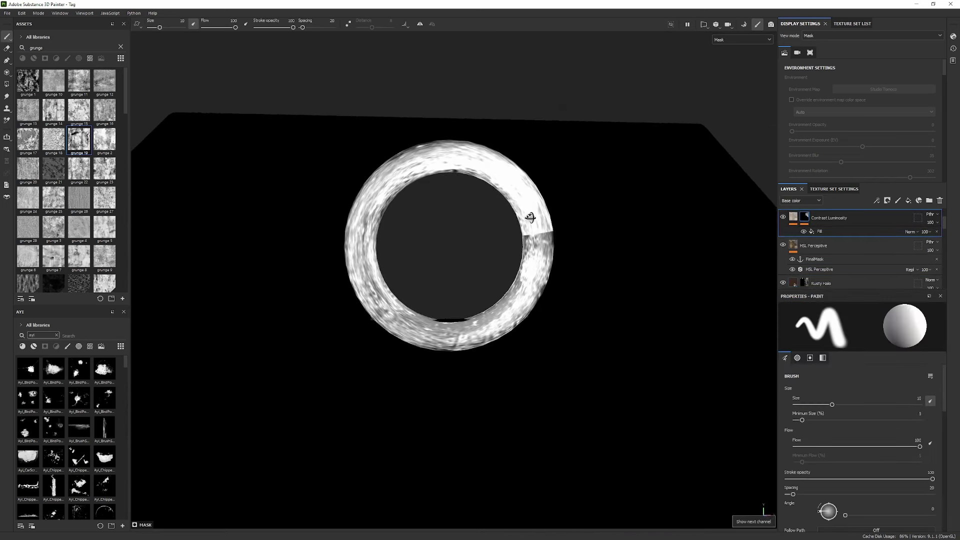
alt+right_drag(565, 192, 749, 260)
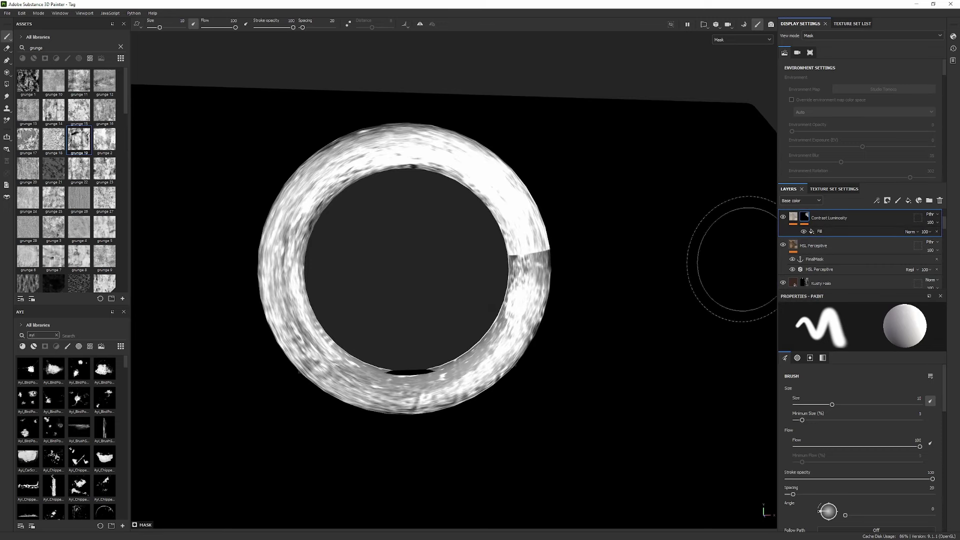
- Tighten the levels of the anchor fill in the Contrast Luminosity mask to about 0.49 low and 0.75 high
click(825, 232)
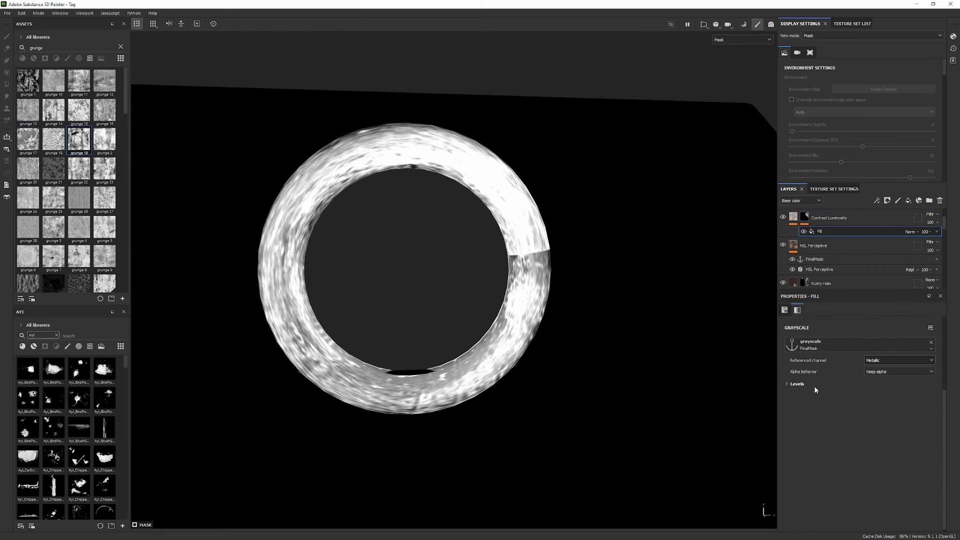
drag(931, 399, 897, 399)
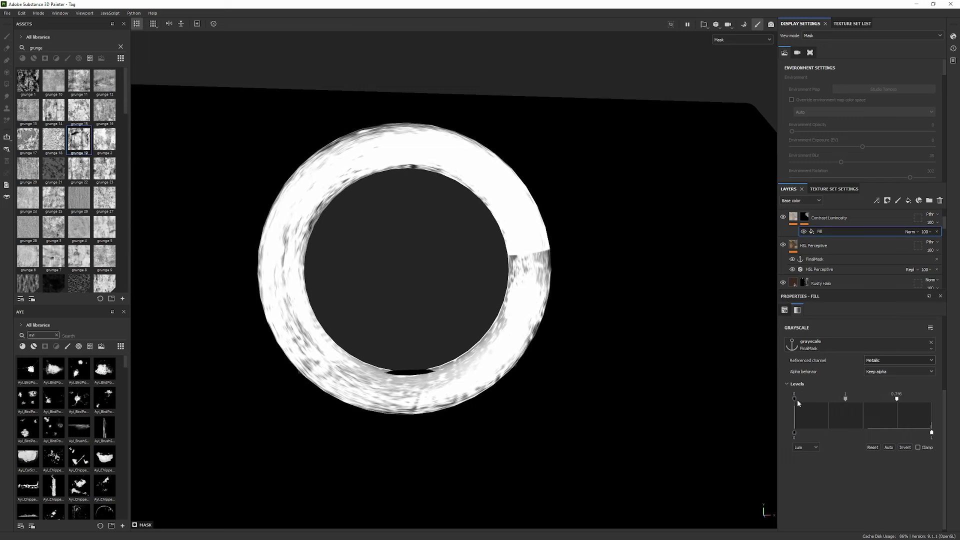
drag(793, 399, 860, 401)
alt+drag(767, 370, 523, 246)
key(m)
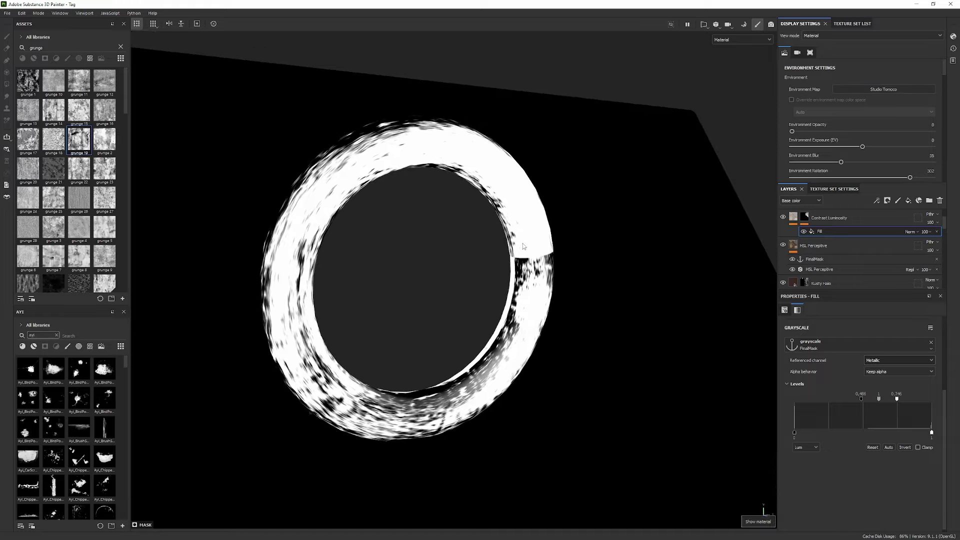
- Examine the eyelet's metal in the Material view under rotated environment lighting
key(m)
alt+drag(444, 143, 477, 160)
shift+right_drag(478, 160, 505, 220)
alt+drag(505, 220, 555, 225)
alt+right_drag(555, 225, 505, 215)
alt+drag(505, 215, 537, 219)
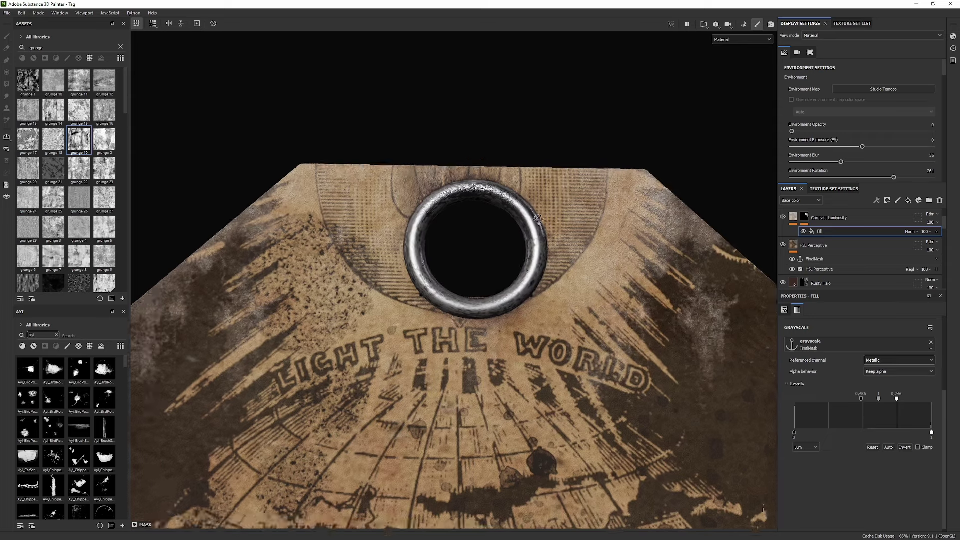
scroll(537, 218, up, 3)
- Compare the eyelet's base color with the Contrast Luminosity layer hidden and shown
key(c)
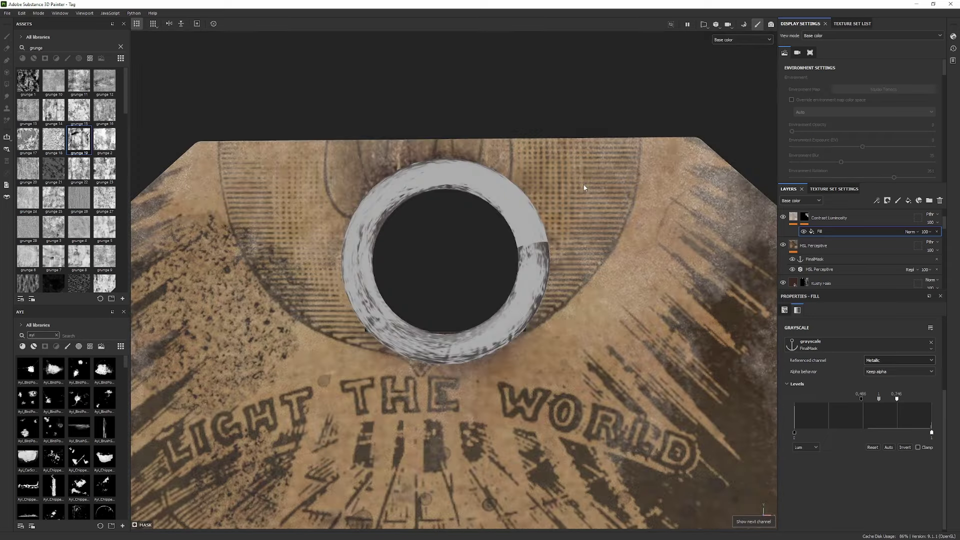
click(783, 217)
click(783, 217)
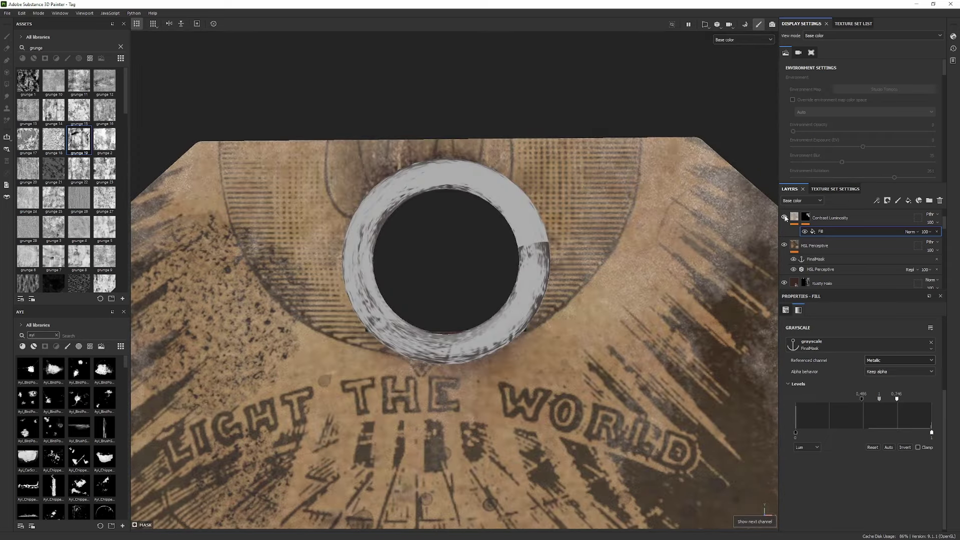
click(785, 217)
click(784, 218)
click(784, 218)
click(784, 218)
- Add a fill effect to the Rusty Halo layer's content with only the metal channel enabled
click(825, 283)
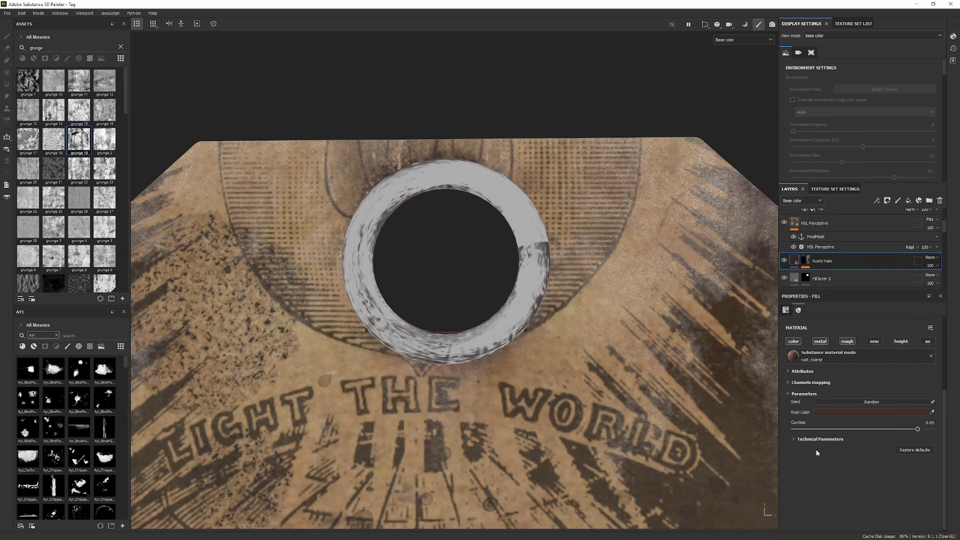
click(813, 440)
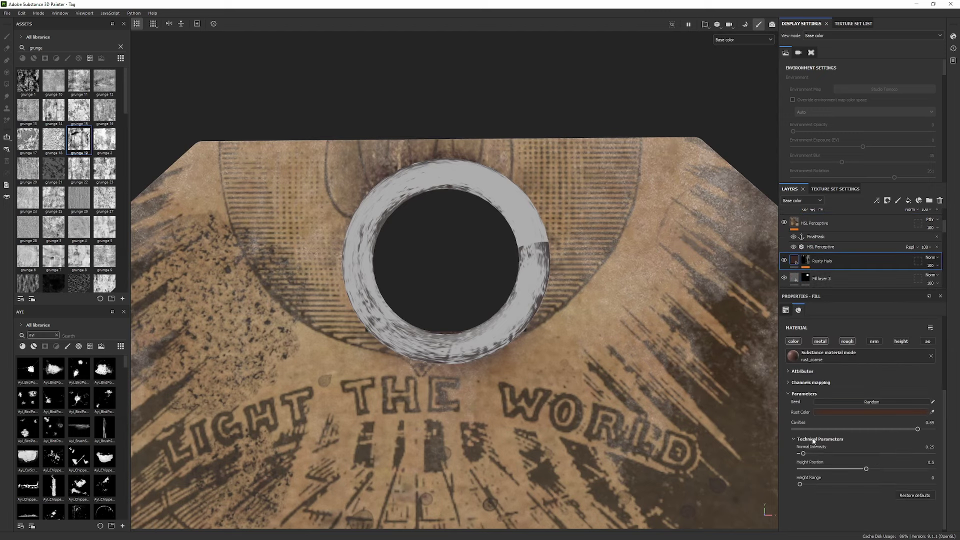
click(813, 439)
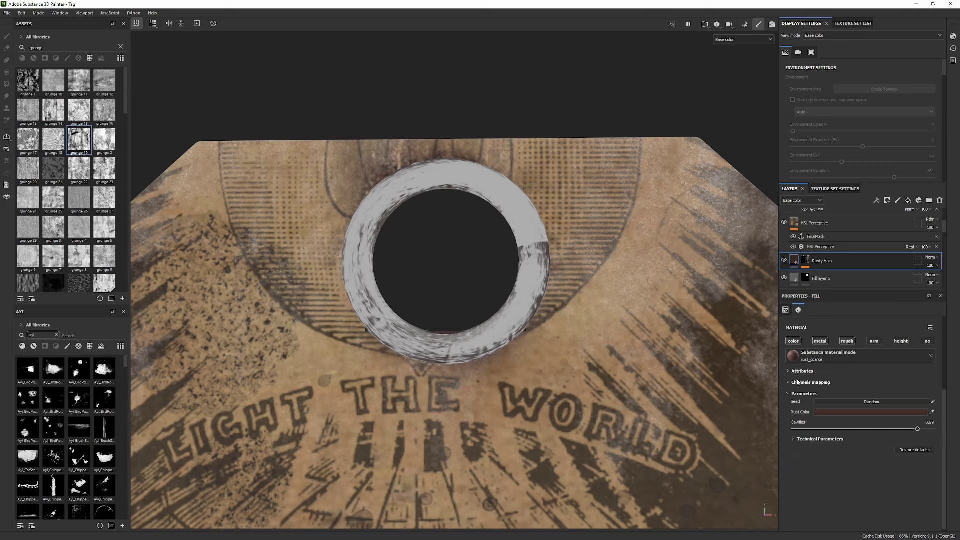
click(876, 200)
click(894, 229)
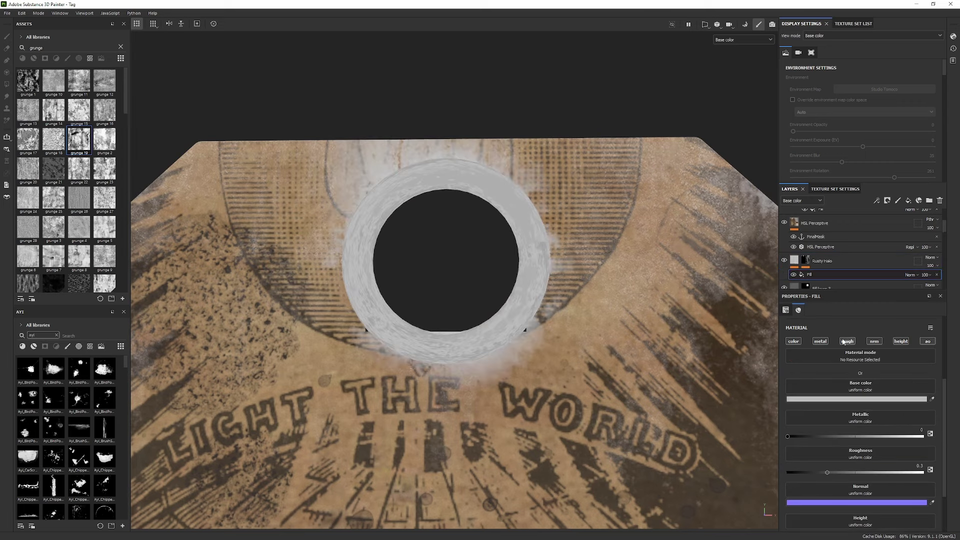
click(794, 341)
click(847, 341)
click(874, 341)
click(901, 341)
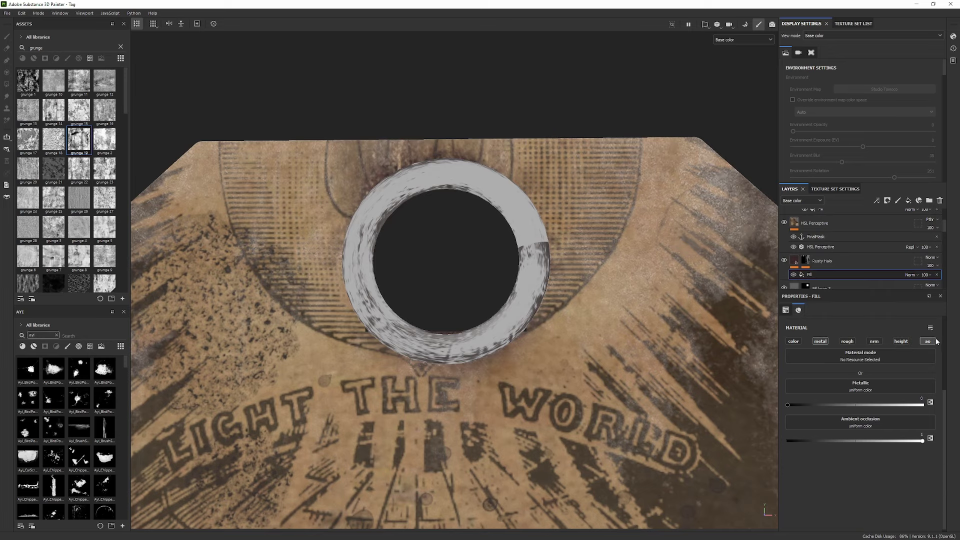
click(928, 341)
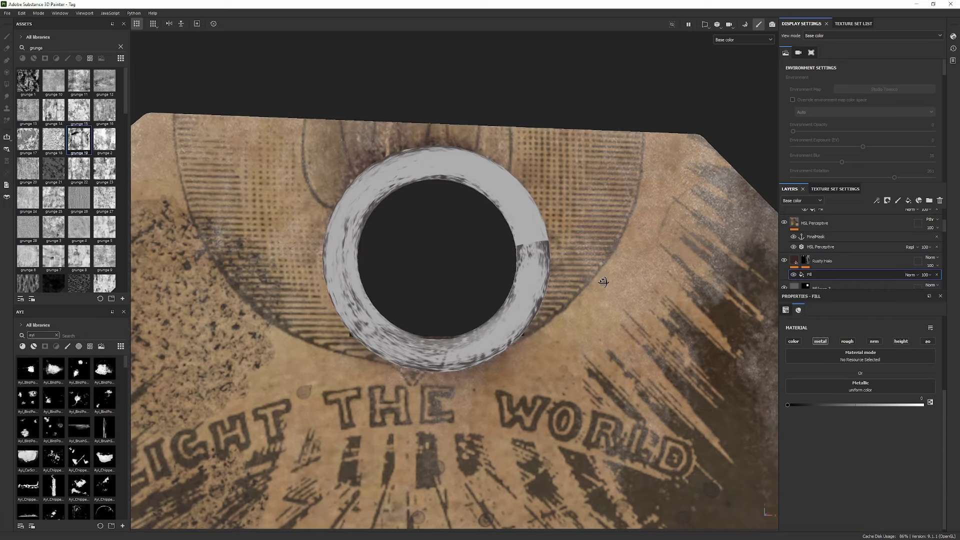
- Inspect the Rusty Halo mask and tighten its Levels effect to about 0.21 low and 0.39 high
alt+click(806, 260)
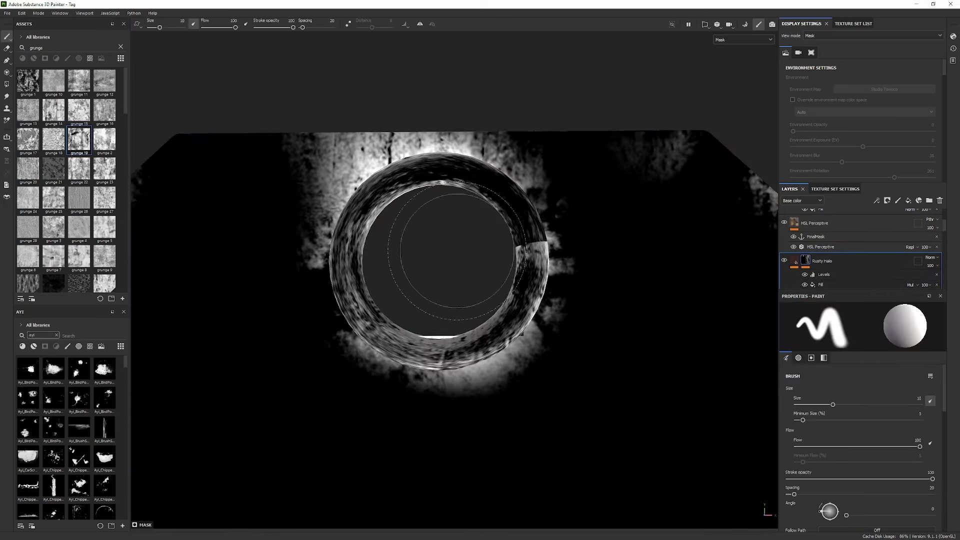
alt+drag(456, 254, 489, 255)
key(c)
key(c)
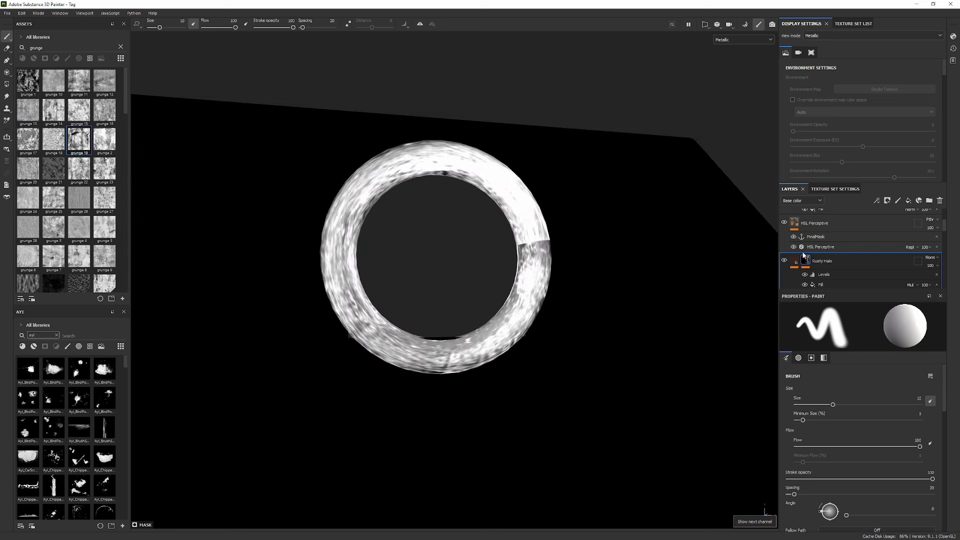
click(829, 275)
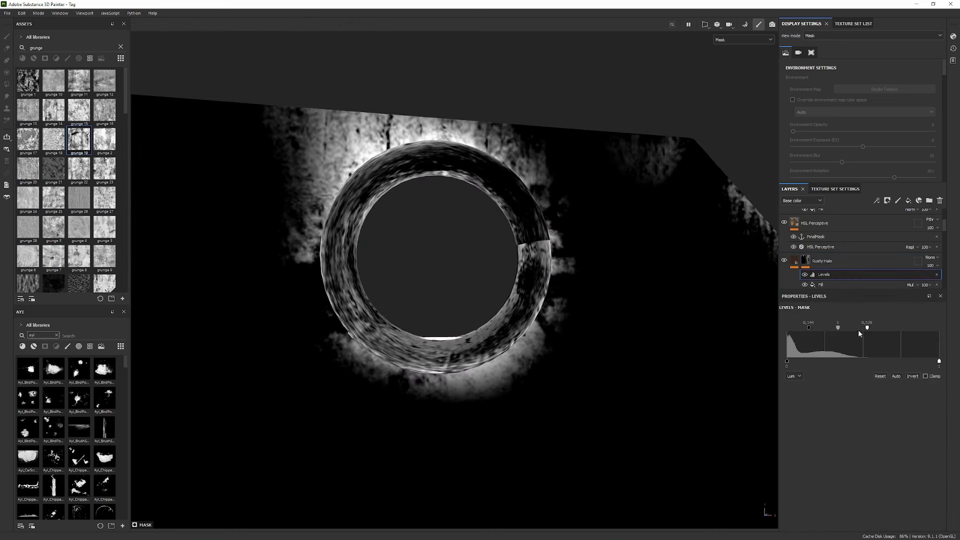
drag(809, 327, 847, 327)
- Examine the rust on and around the eyelet in the Material, Base color and other channel views
key(m)
alt+drag(609, 257, 504, 288)
alt+middle_drag(504, 289, 515, 390)
key(c)
alt+drag(530, 380, 545, 280)
key(c)
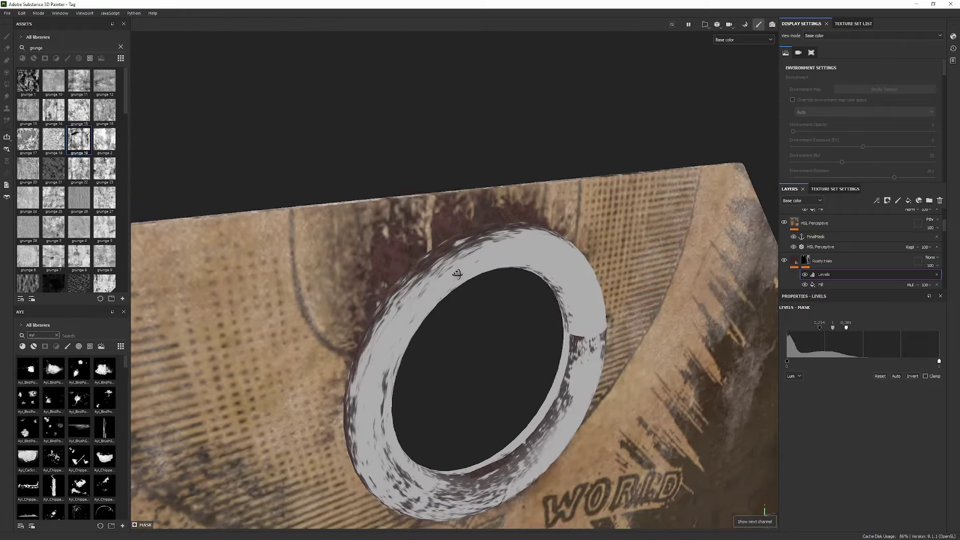
key(c)
key(m)
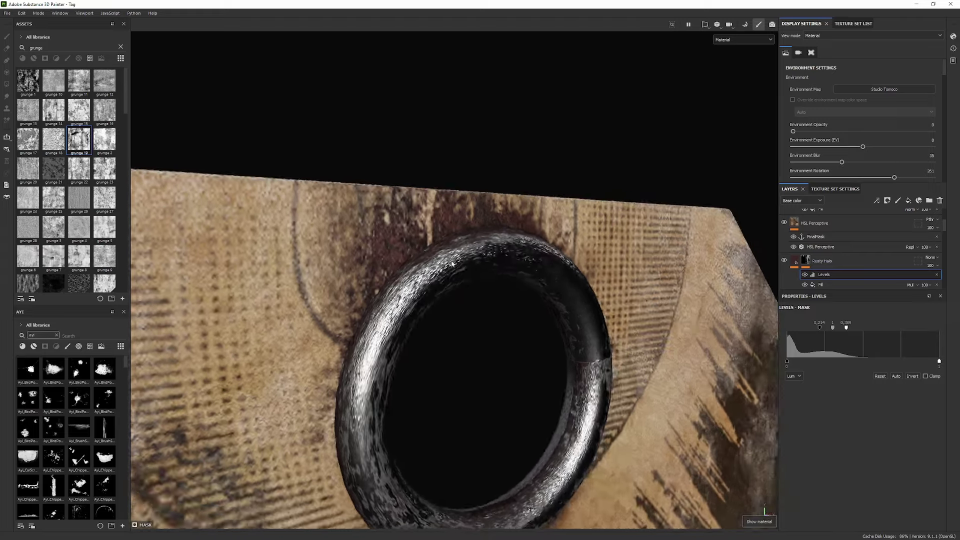
shift+right_drag(545, 280, 523, 258)
- Frame the whole tag in the Material view and inspect the eyelet from several angles up close
key(f)
alt+drag(547, 248, 482, 240)
alt+middle_drag(475, 195, 492, 370)
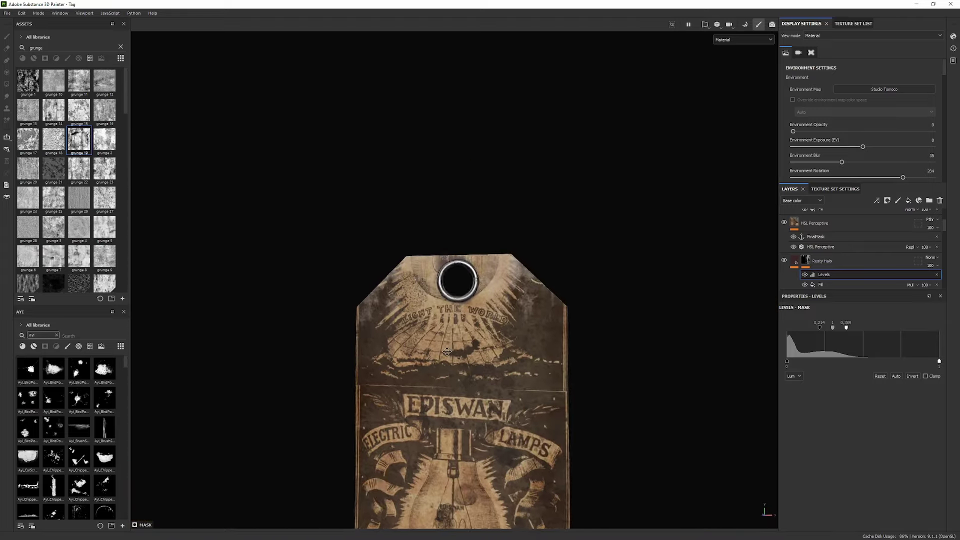
alt+right_drag(493, 360, 836, 304)
alt+drag(475, 300, 525, 255)
alt+right_drag(525, 265, 803, 394)
alt+middle_drag(450, 225, 482, 300)
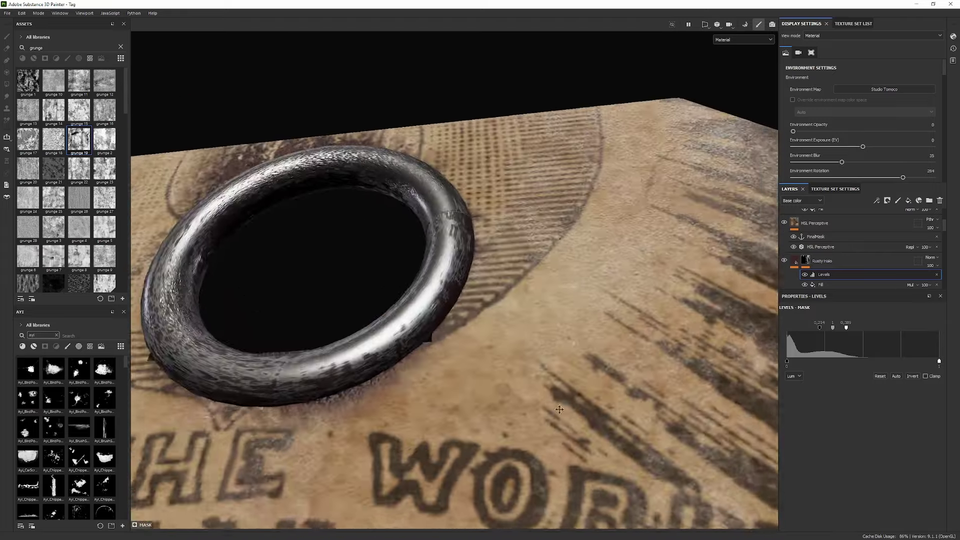
alt+drag(483, 280, 450, 320)
scroll(864, 230, up, 3)
- Show the PBR Validate layer to check the eyelet's color ranges, and hide it again
click(784, 235)
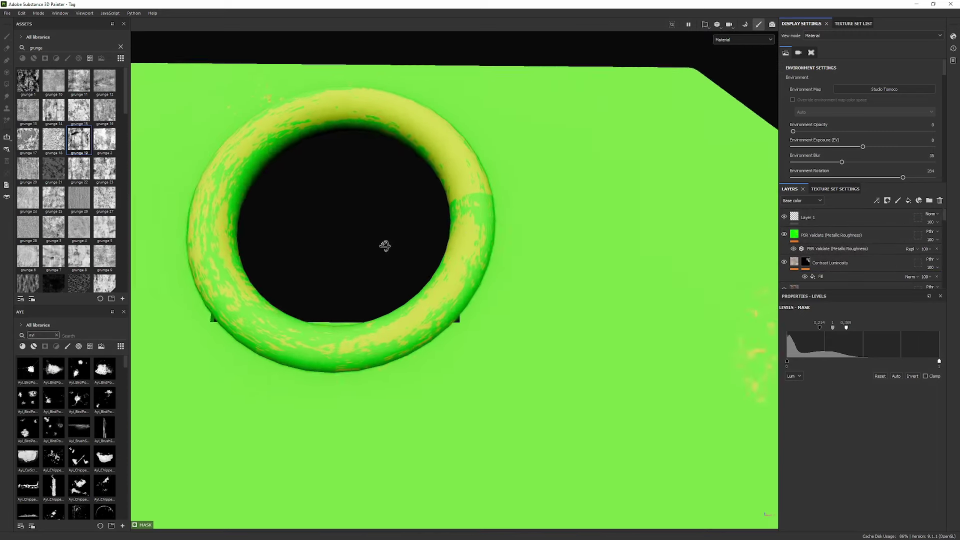
alt+right_drag(489, 249, 392, 270)
alt+drag(517, 193, 483, 195)
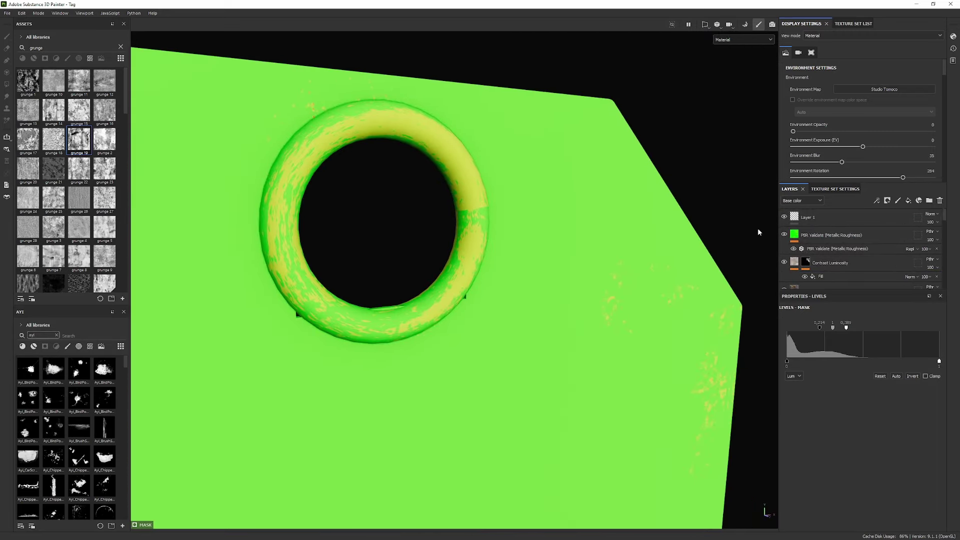
click(782, 236)
click(784, 235)
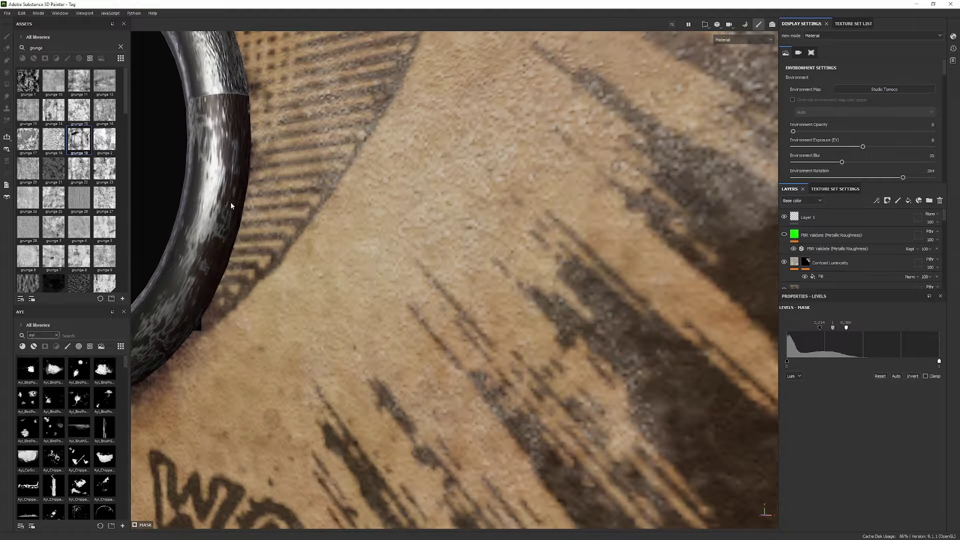
- Examine the tag and its eyelet under different environment lighting rotations, from full view to close-up
alt+middle_drag(231, 206, 521, 342)
alt+drag(520, 342, 525, 397)
shift+right_drag(525, 396, 377, 408)
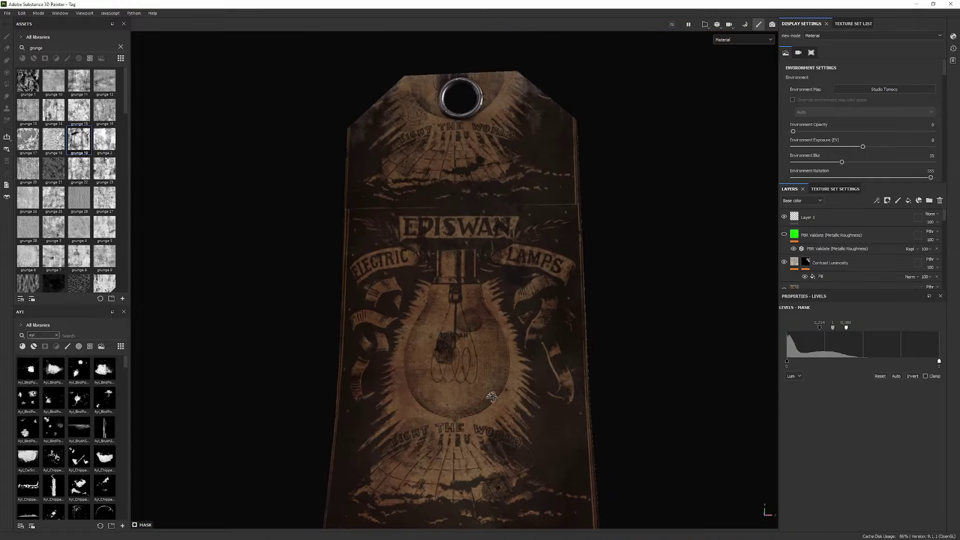
alt+drag(437, 236, 492, 235)
shift+right_drag(493, 235, 571, 250)
alt+middle_drag(360, 65, 412, 274)
alt+right_drag(412, 274, 520, 430)
alt+middle_drag(520, 430, 363, 275)
alt+drag(363, 275, 473, 260)
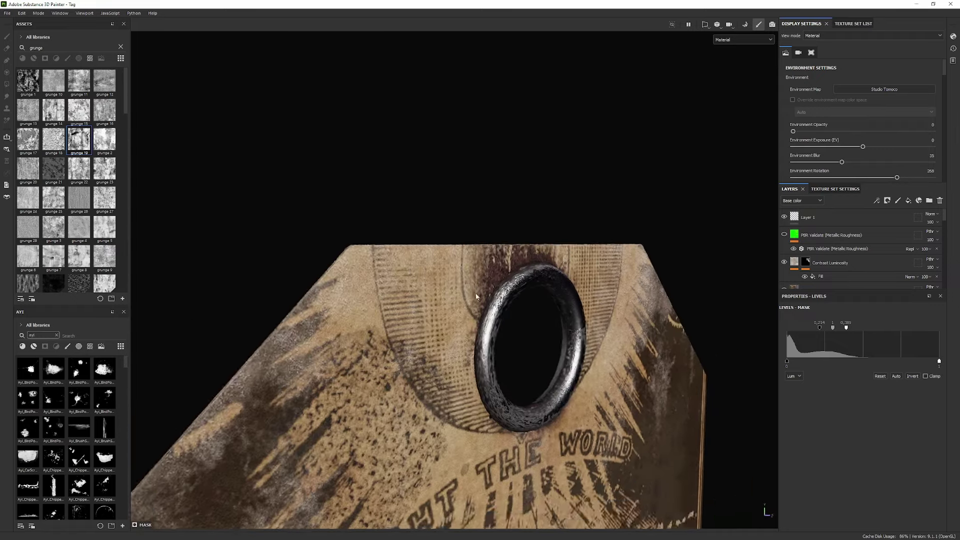
alt+right_drag(473, 260, 519, 313)
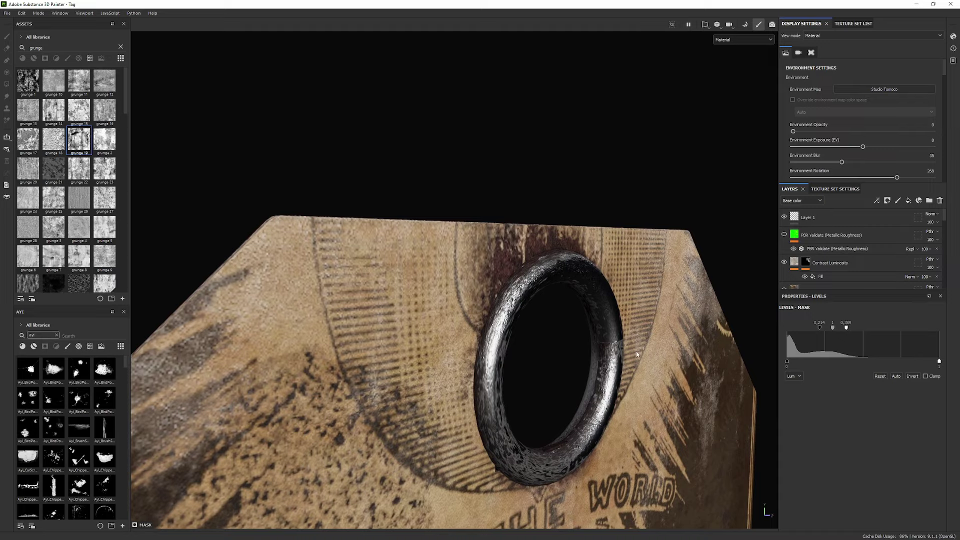
- Compare the eyelet with the Contrast Luminosity and HSL Perceptive layers hidden and shown
scroll(787, 244, down, 2)
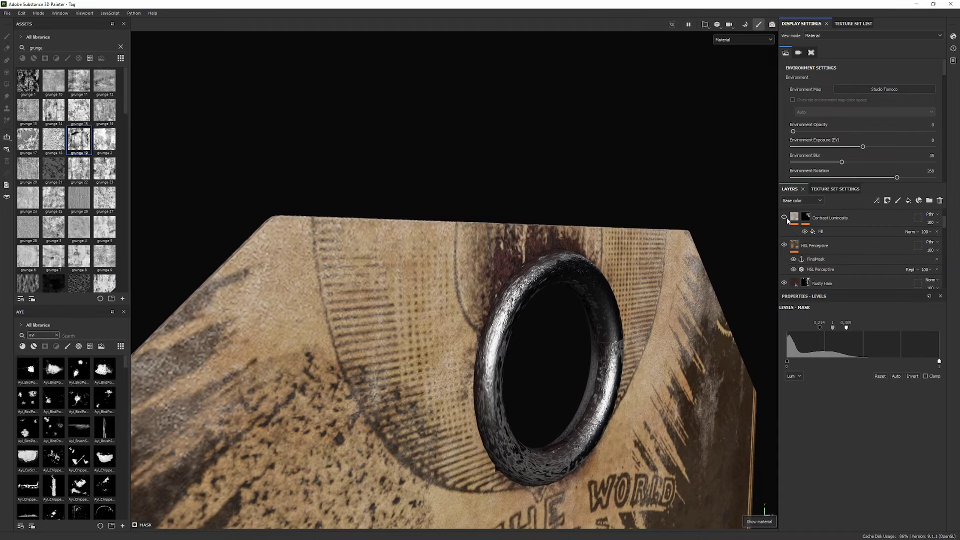
click(787, 219)
click(787, 219)
click(784, 218)
click(784, 245)
click(784, 218)
click(784, 245)
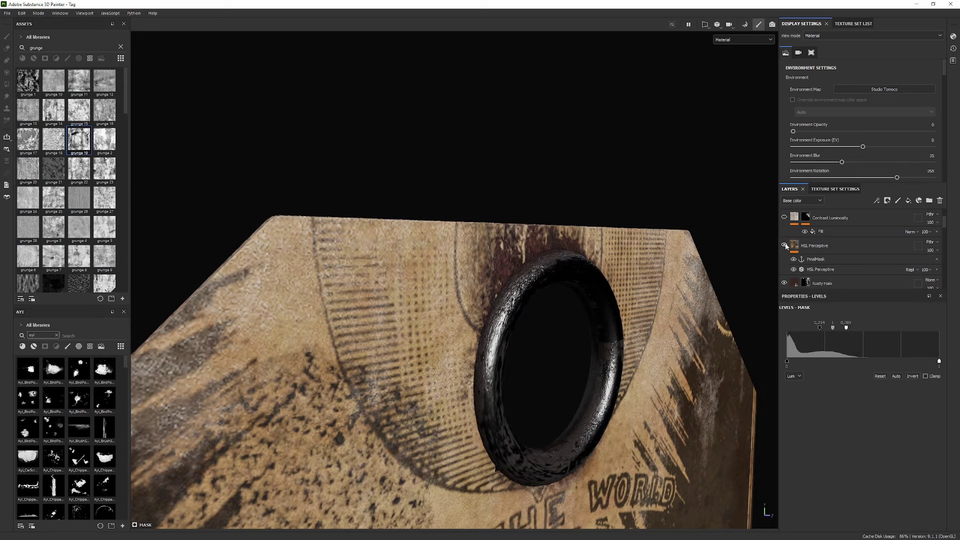
click(784, 217)
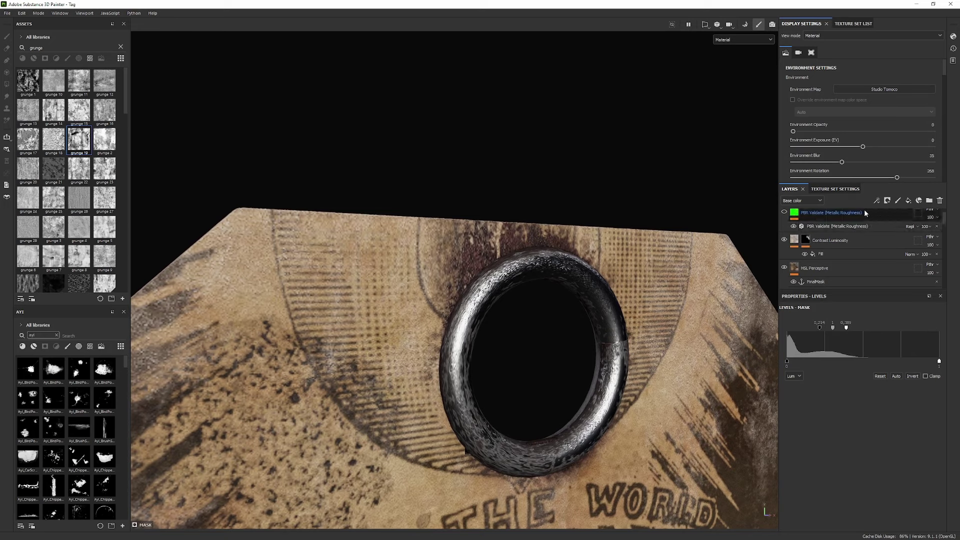
- Open the Contrast Luminosity layer's filter settings and examine the brightened eyelet on the tag
click(795, 240)
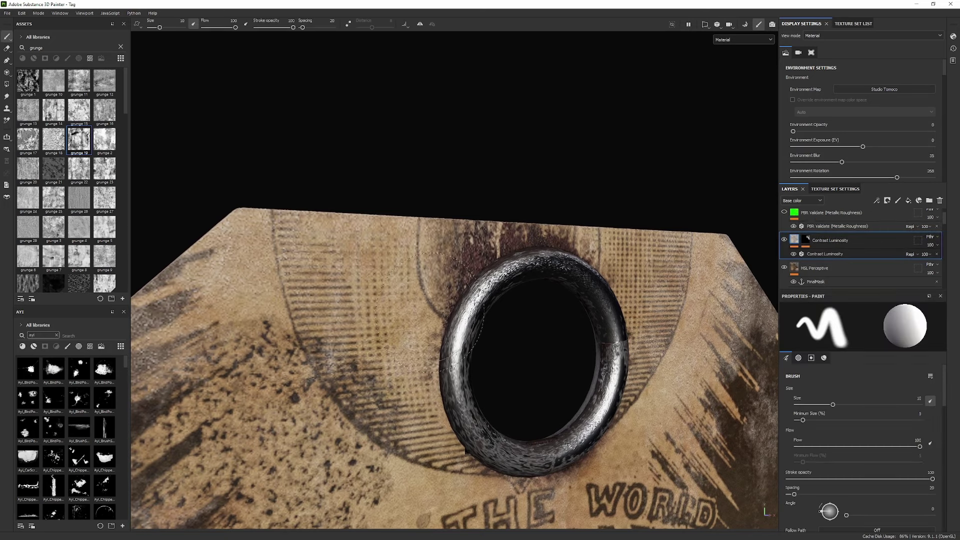
click(822, 254)
alt+middle_drag(645, 210, 614, 83)
alt+right_drag(614, 83, 428, 212)
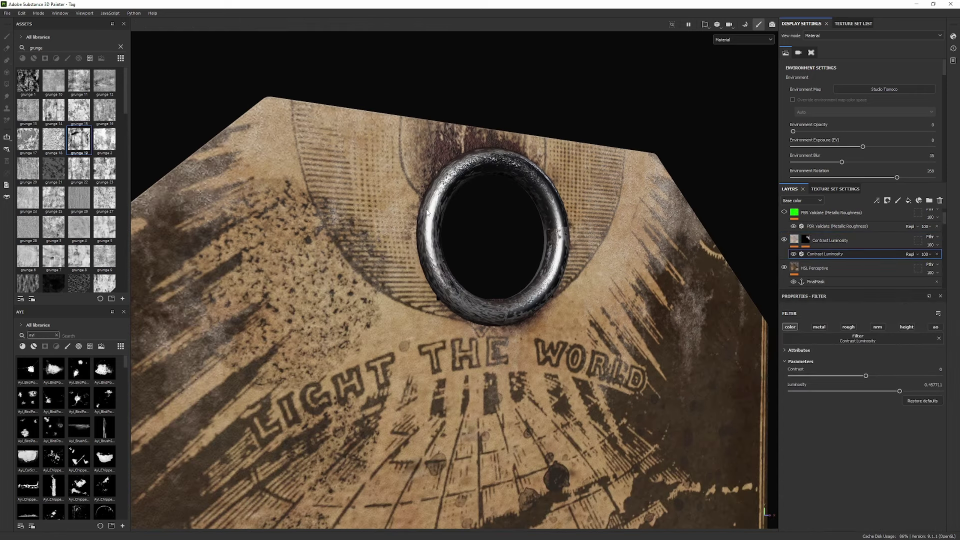
- Hide the Contrast Luminosity layer and set the HSL Perceptive filter's saturation to 0.622 and lightness to 0.564
click(820, 269)
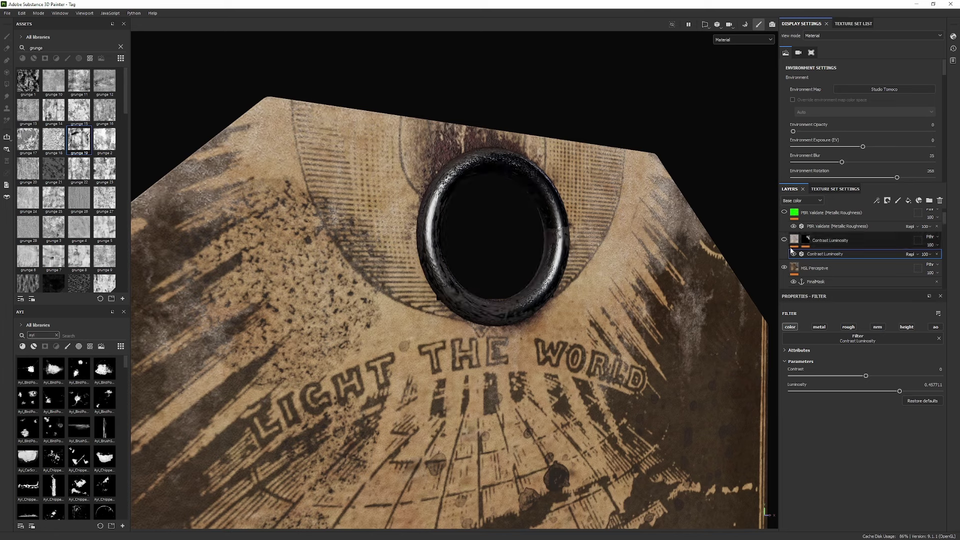
click(826, 284)
scroll(826, 285, down, 1)
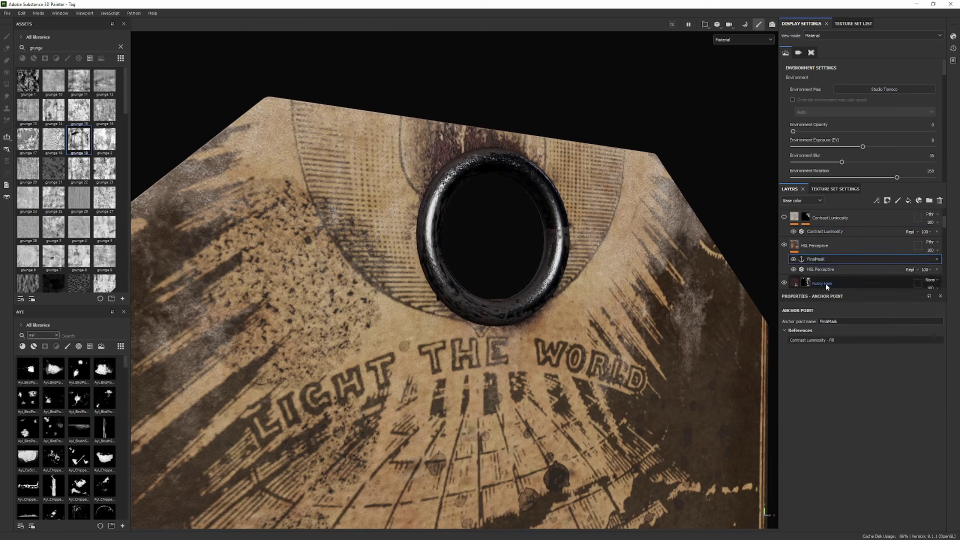
click(809, 245)
click(806, 283)
click(817, 271)
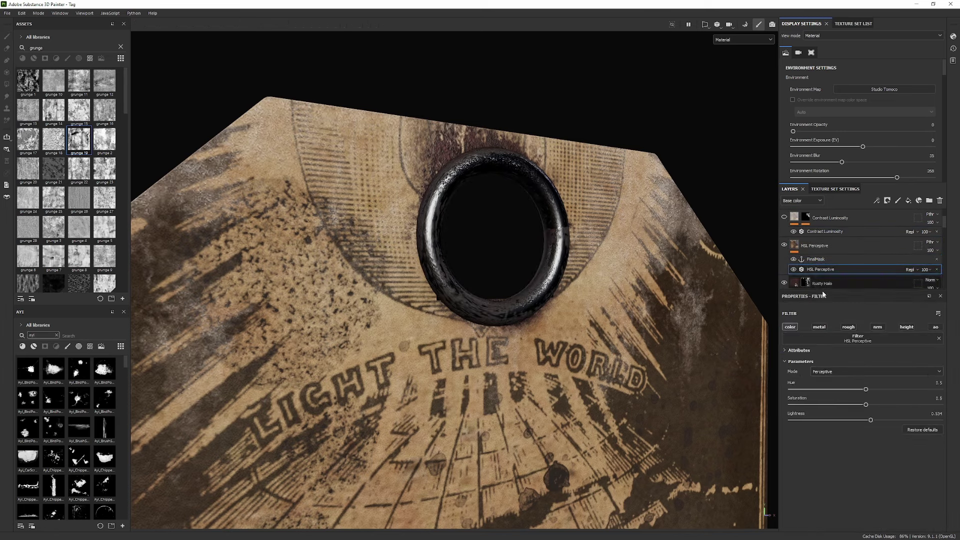
drag(866, 420, 875, 421)
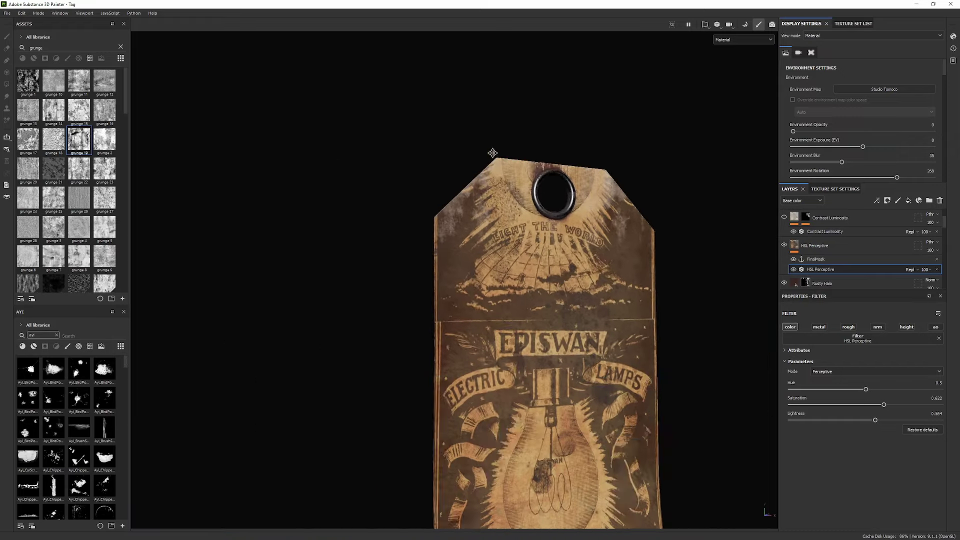
alt+drag(493, 155, 550, 204)
alt+right_drag(550, 204, 570, 178)
alt+middle_drag(571, 177, 505, 262)
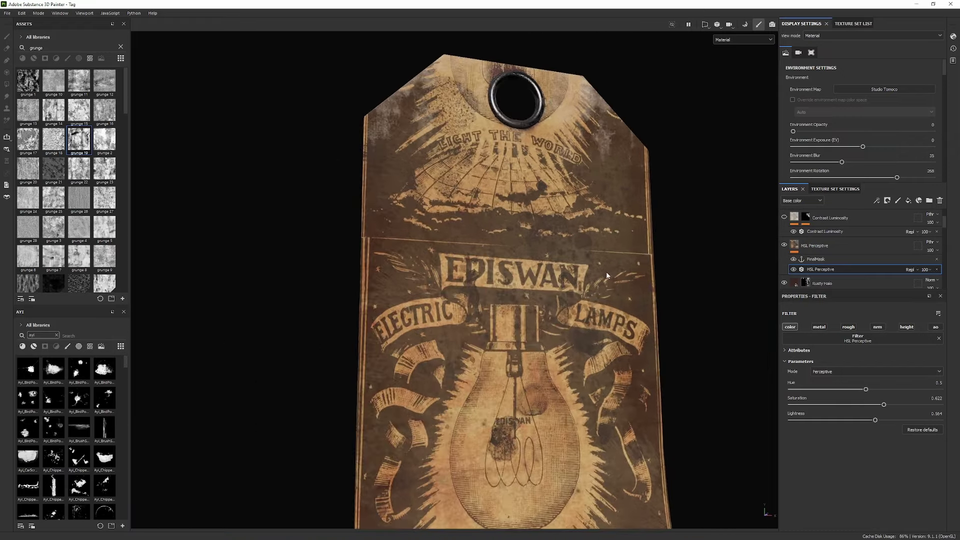
- Add a Contrast Luminosity filter layer above the HSL Perceptive layer, with contrast 0.162907 and luminosity 0.172932
alt+right_drag(505, 262, 515, 249)
alt+middle_drag(515, 249, 512, 263)
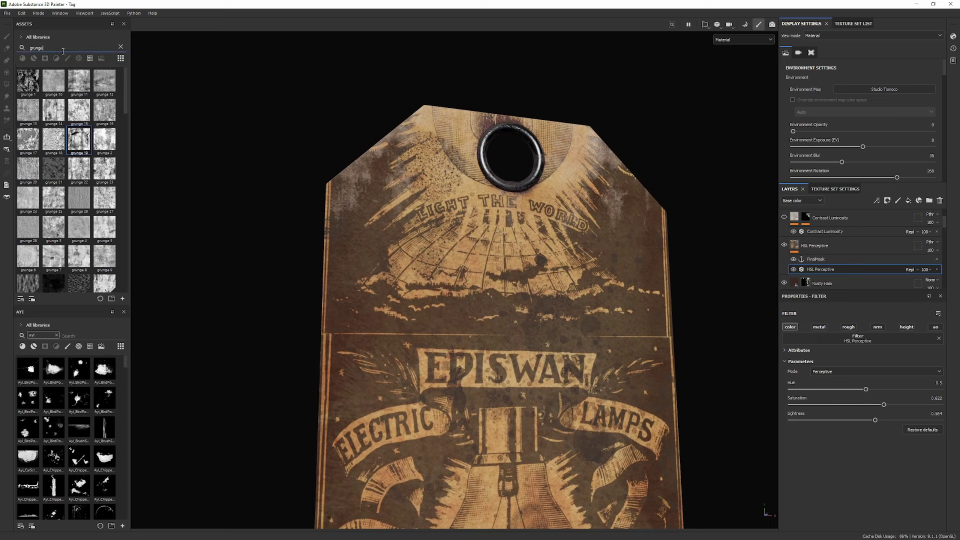
text(contra)
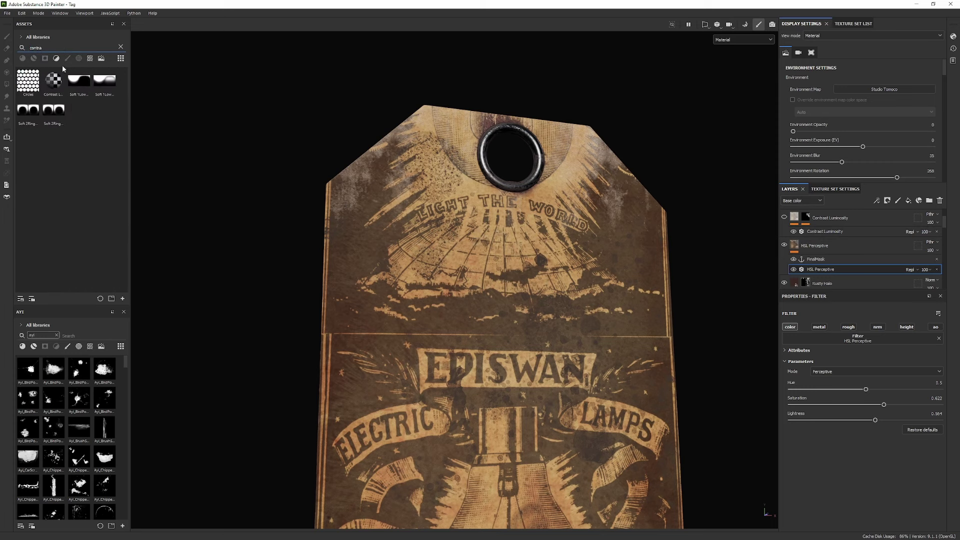
drag(53, 80, 853, 248)
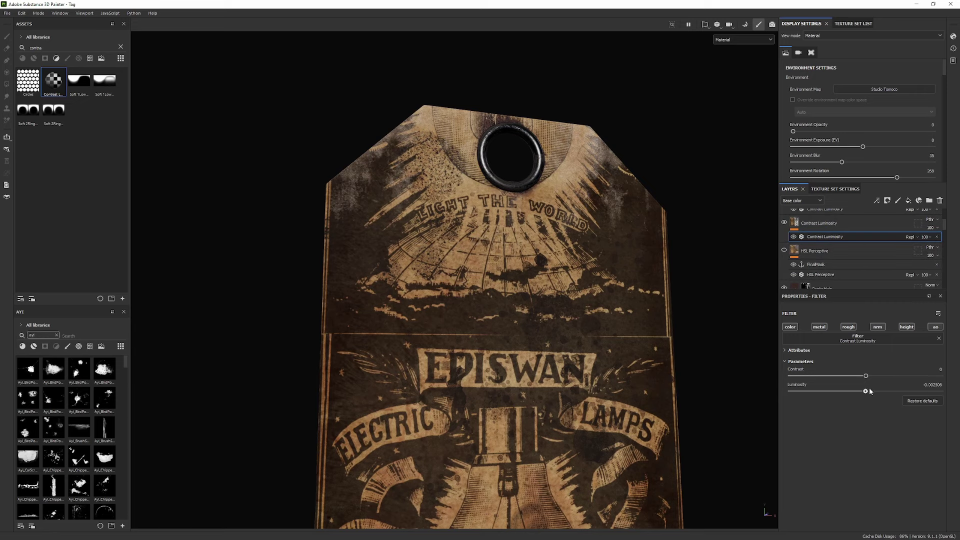
mouse_move(870, 391)
mouse_down()
mouse_move(877, 375)
mouse_move(879, 390)
mouse_up()
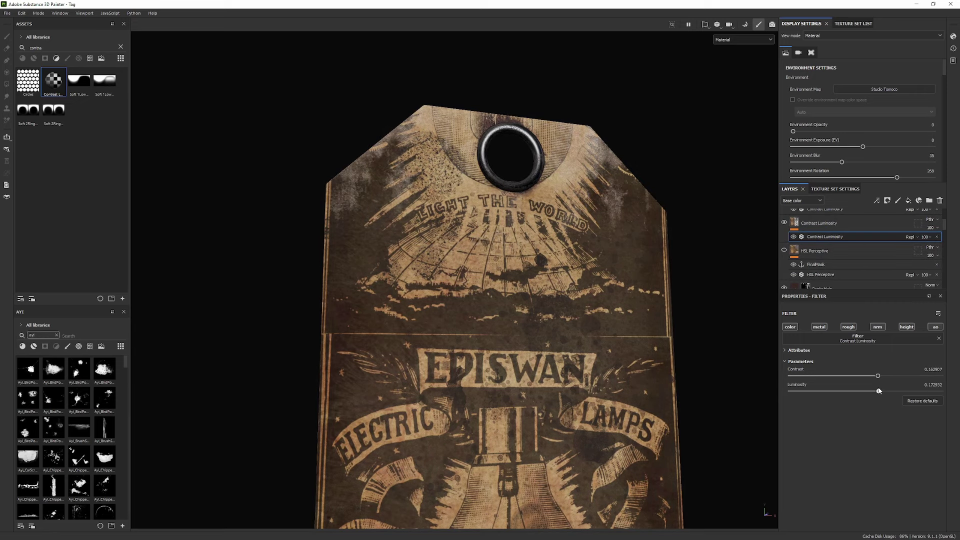
- Compare the tag with and without the new Contrast Luminosity layer, leaving it hidden and showing the HSL Perceptive layer instead
key(c)
key(m)
click(784, 222)
click(784, 222)
click(784, 223)
click(783, 224)
click(783, 224)
click(784, 225)
click(785, 225)
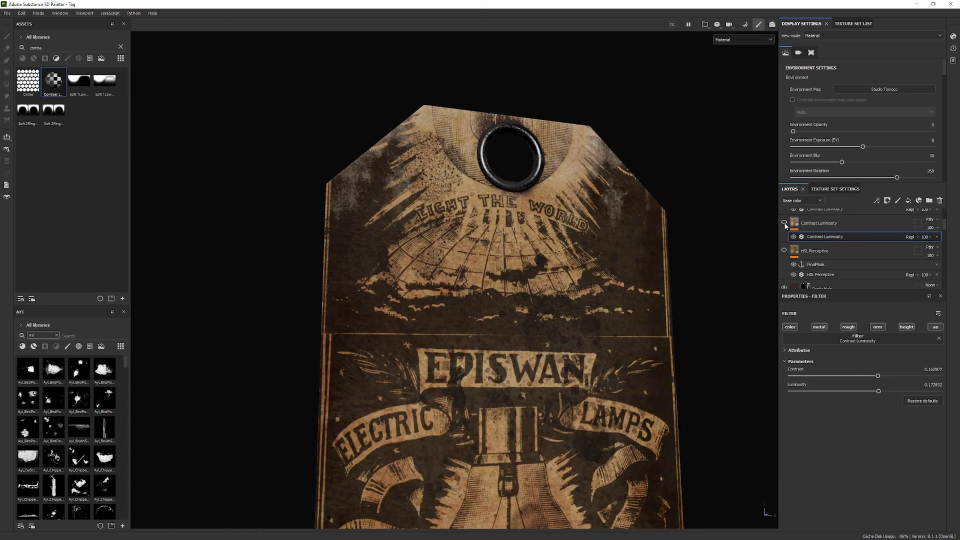
click(785, 225)
click(784, 225)
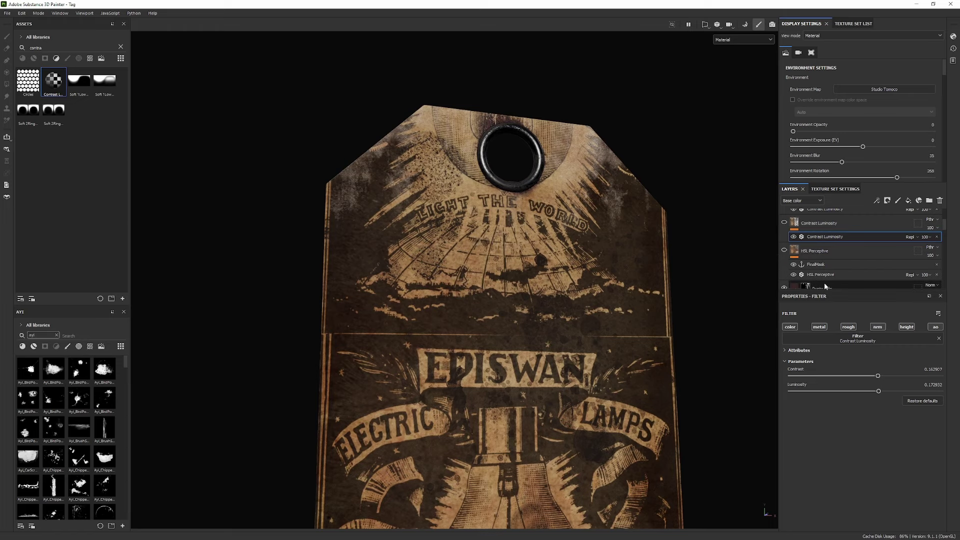
click(783, 248)
- Examine the whole tag's color from different angles and under a rotated environment light
alt+right_drag(597, 271, 307, 269)
alt+middle_drag(553, 268, 392, 204)
alt+right_drag(392, 203, 515, 240)
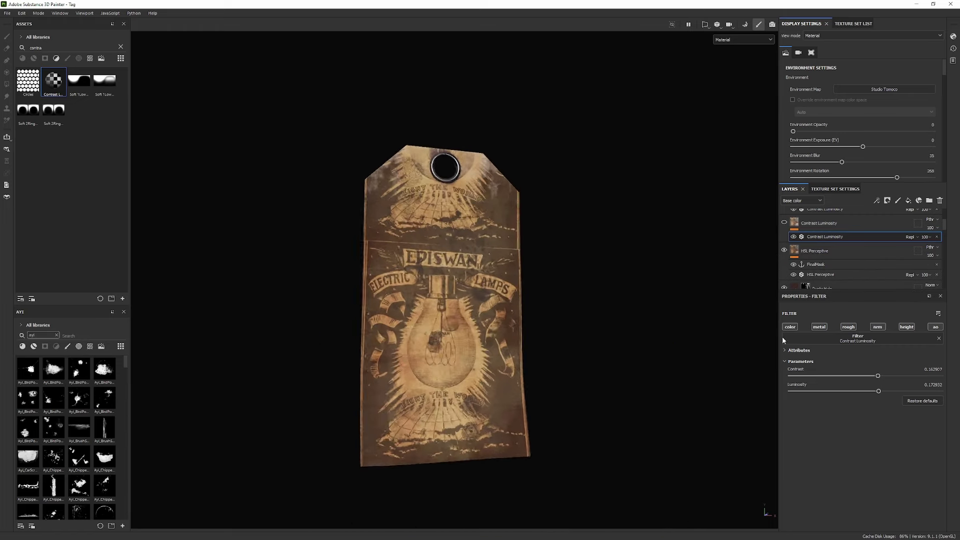
alt+right_drag(665, 306, 718, 324)
alt+drag(718, 323, 684, 306)
alt+middle_drag(684, 305, 657, 263)
shift+right_drag(654, 267, 661, 271)
alt+drag(661, 271, 633, 282)
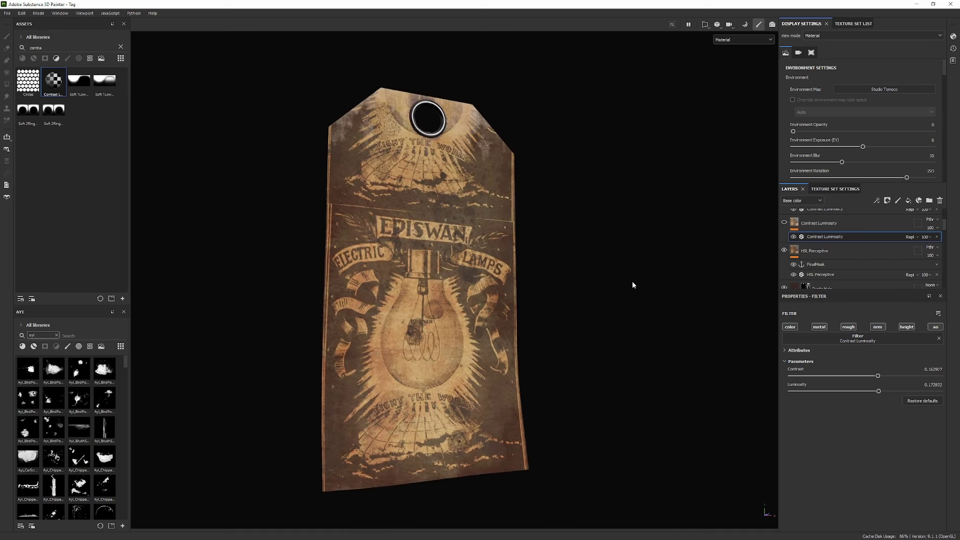
- Show the PBR Validate (Metallic Roughness) layer and open its mask and effect options
scroll(859, 250, up, 3)
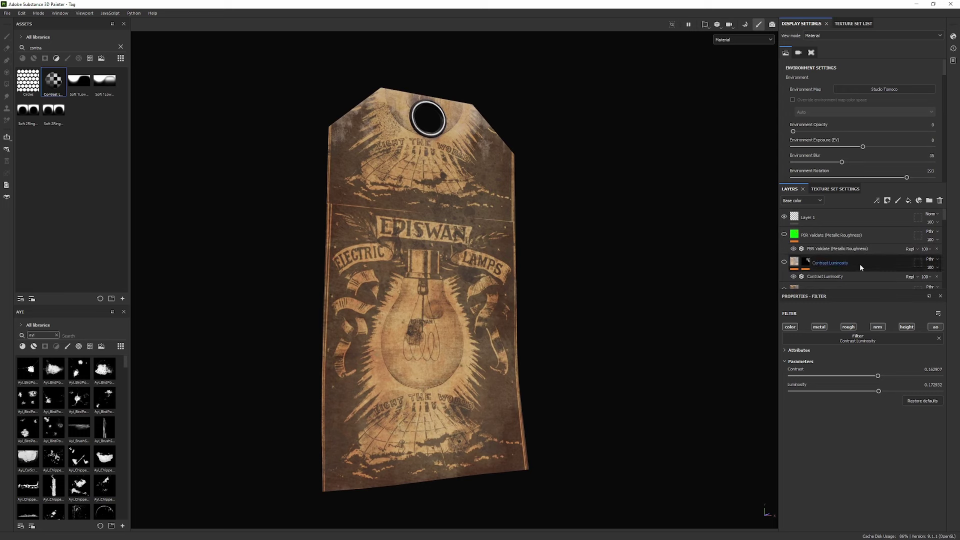
click(784, 234)
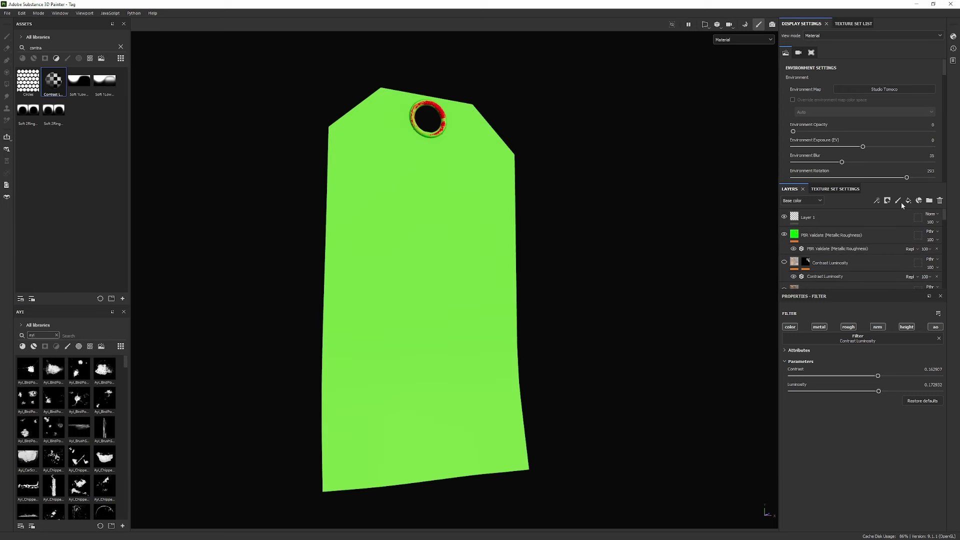
right_click(810, 233)
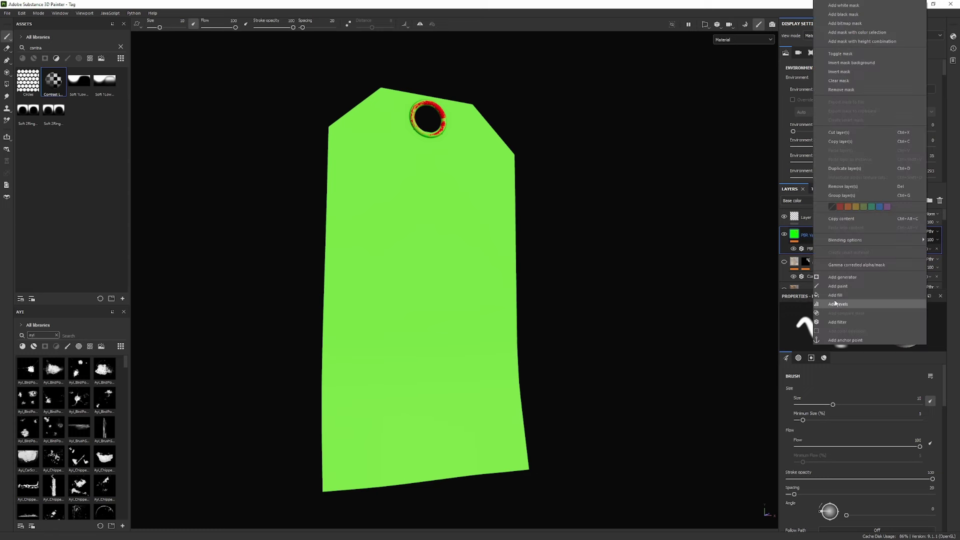
click(728, 268)
right_click(796, 233)
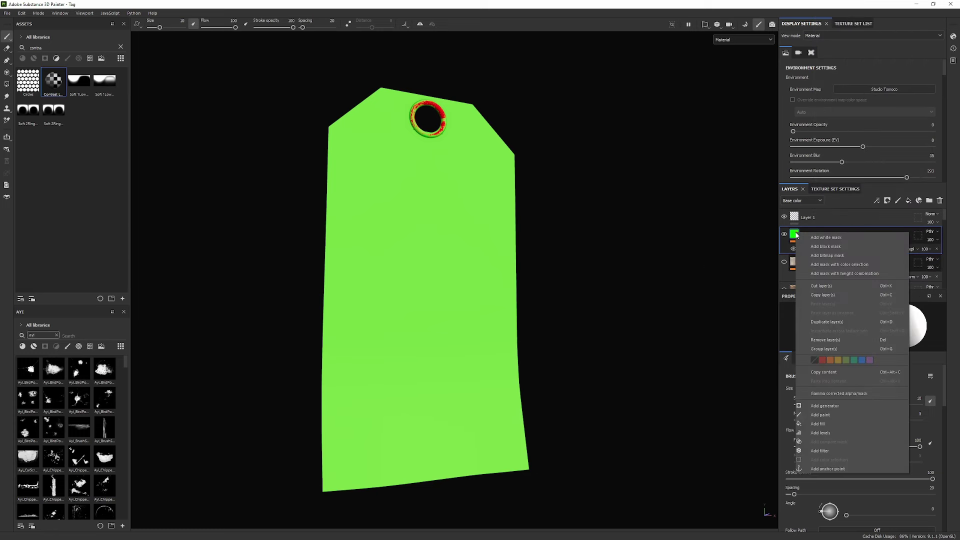